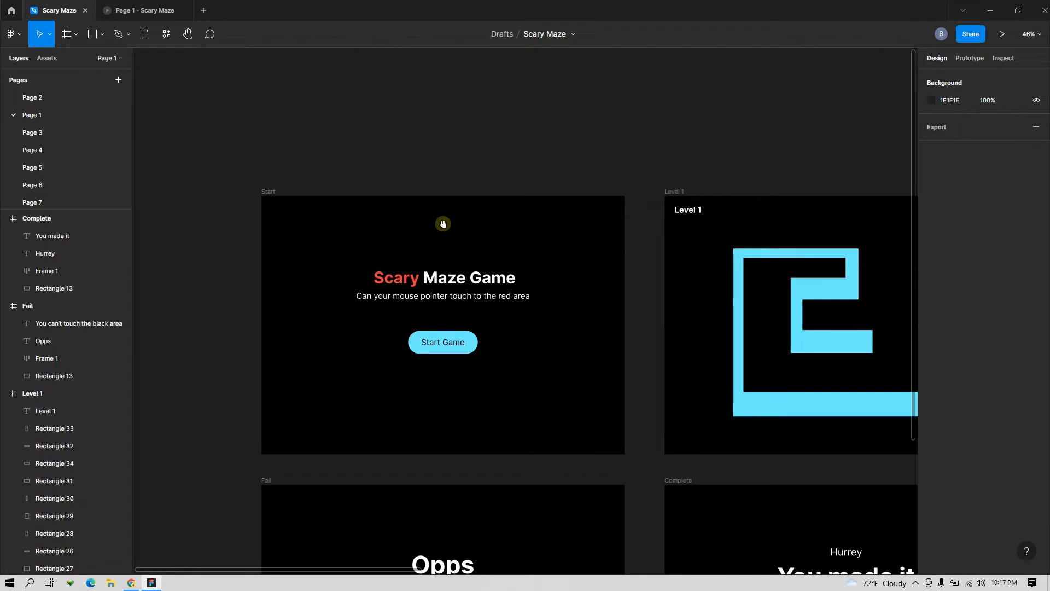
- Show the Scary Maze prototype preview in full screen and start the game
drag(443, 224, 459, 238)
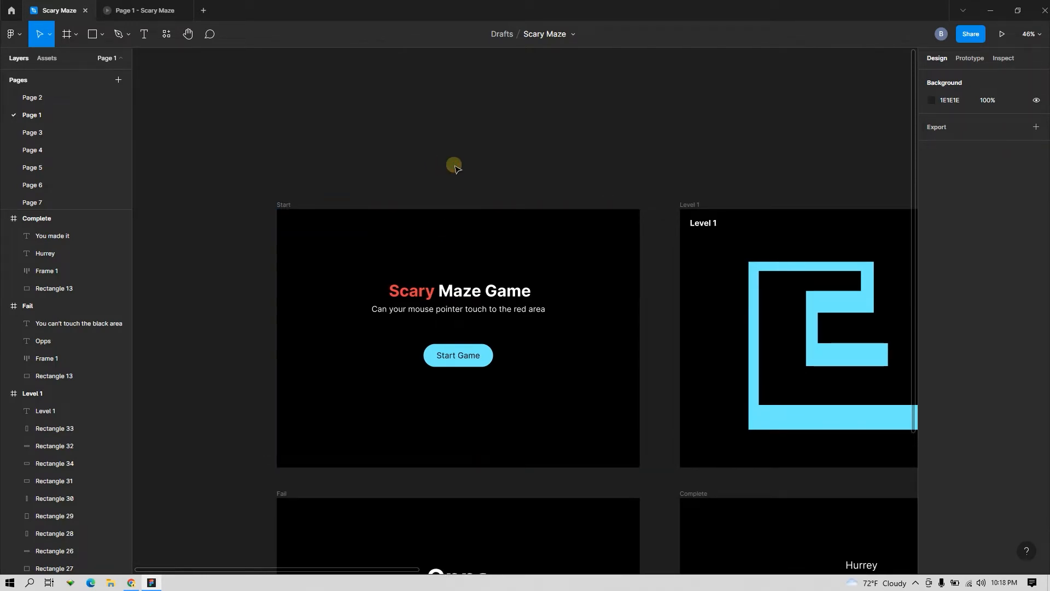
drag(455, 165, 462, 176)
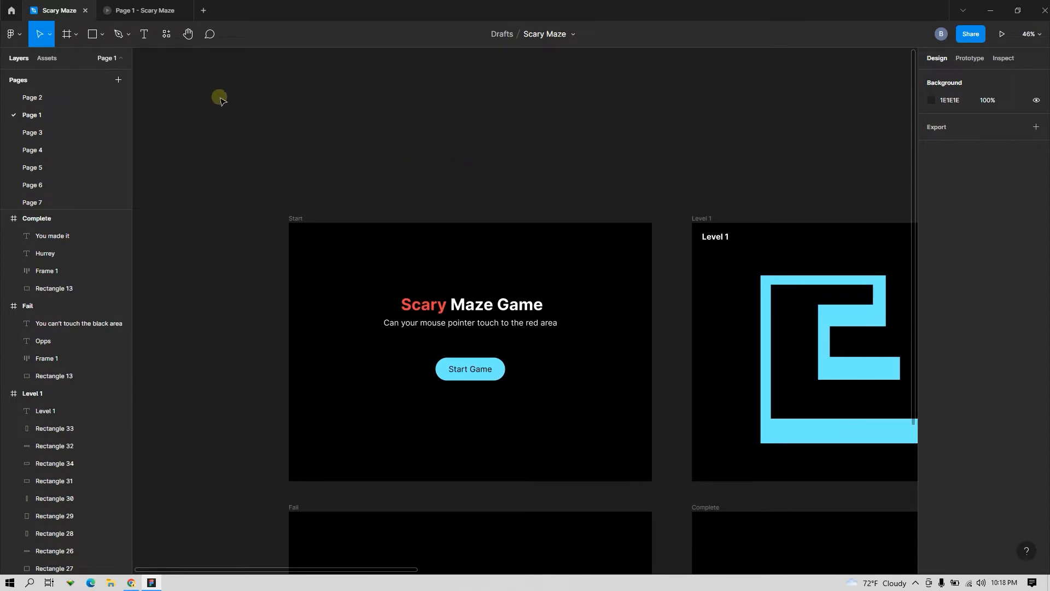
click(167, 20)
key(F11)
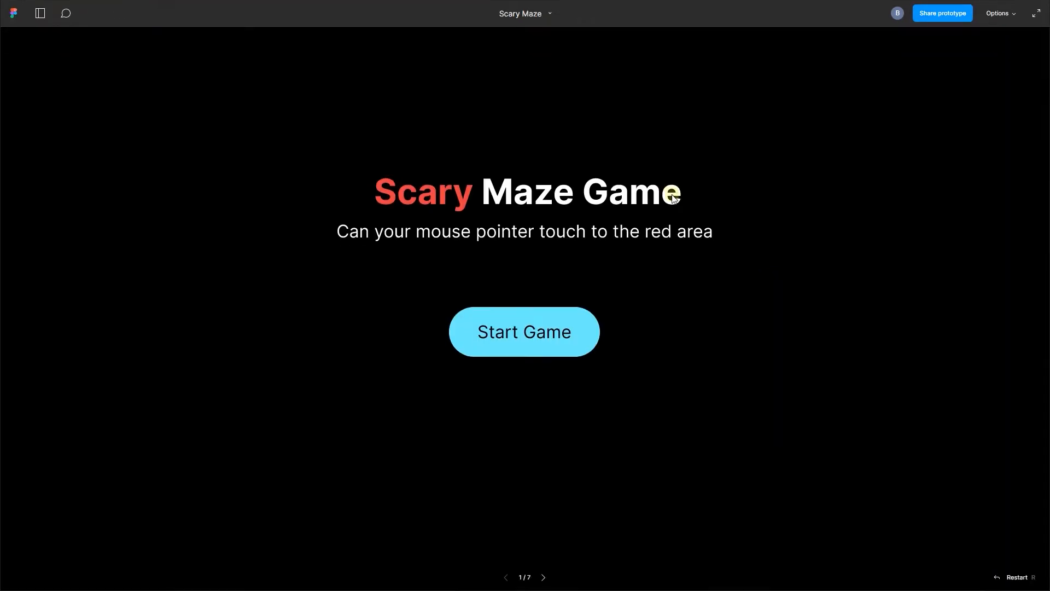
click(829, 228)
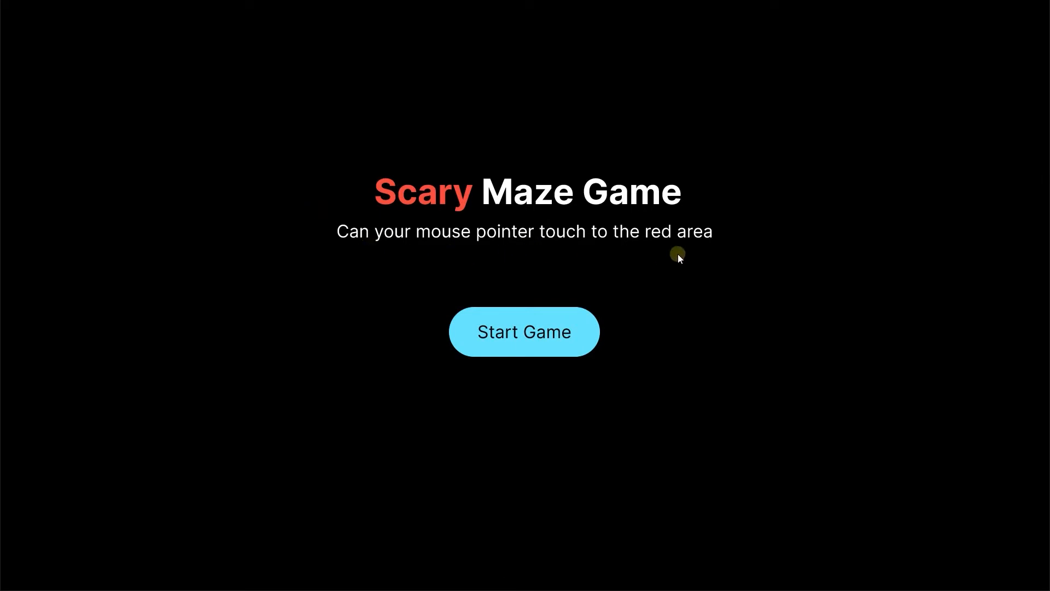
click(556, 333)
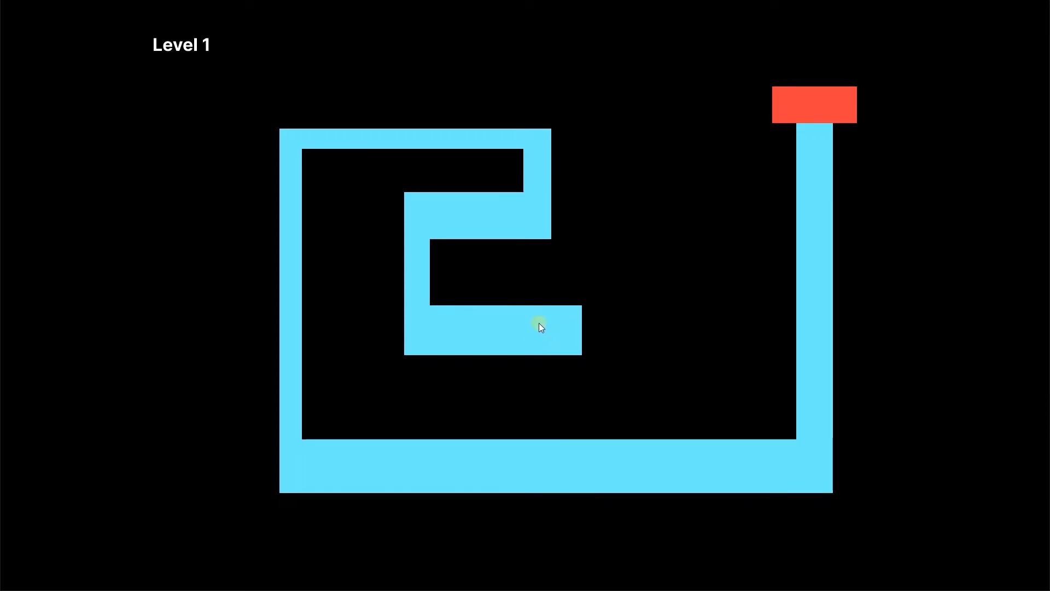
- Test the fail condition by touching the black area in Level 1, and retry the level from the fail screen
mouse_move(843, 97)
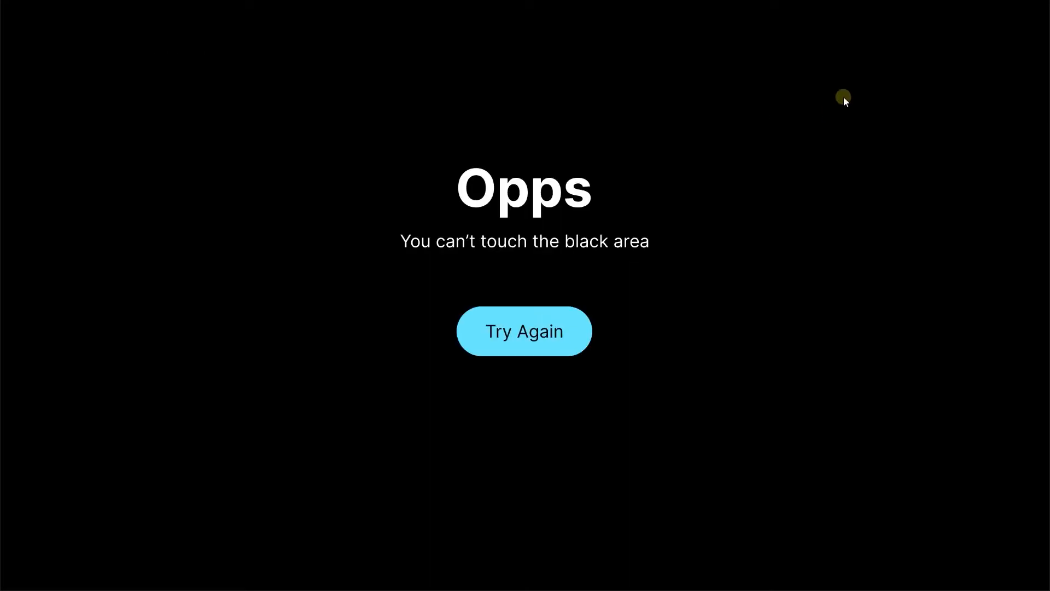
click(554, 327)
click(555, 330)
click(531, 342)
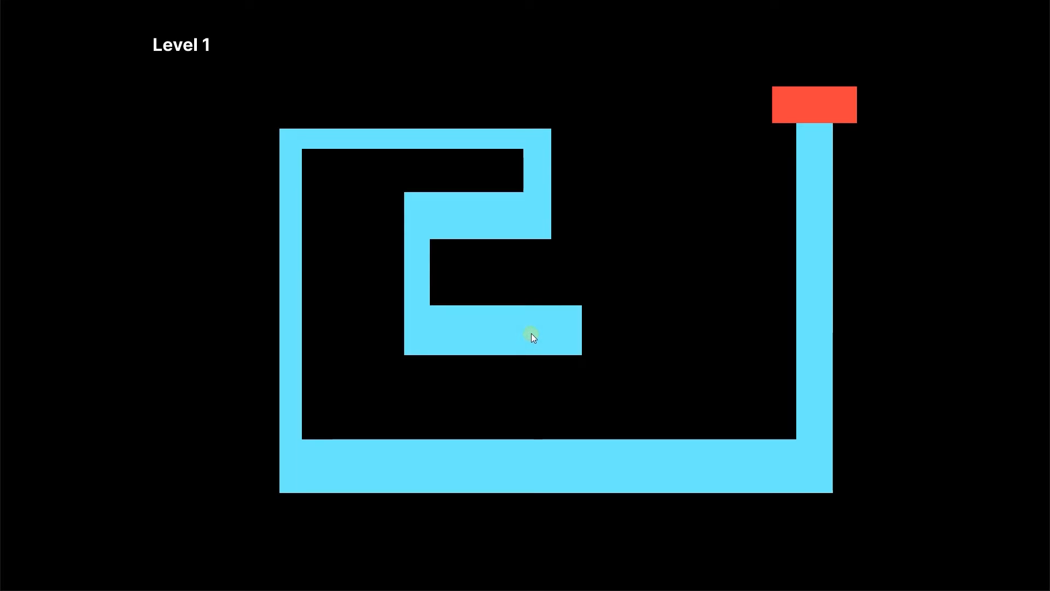
mouse_move(624, 215)
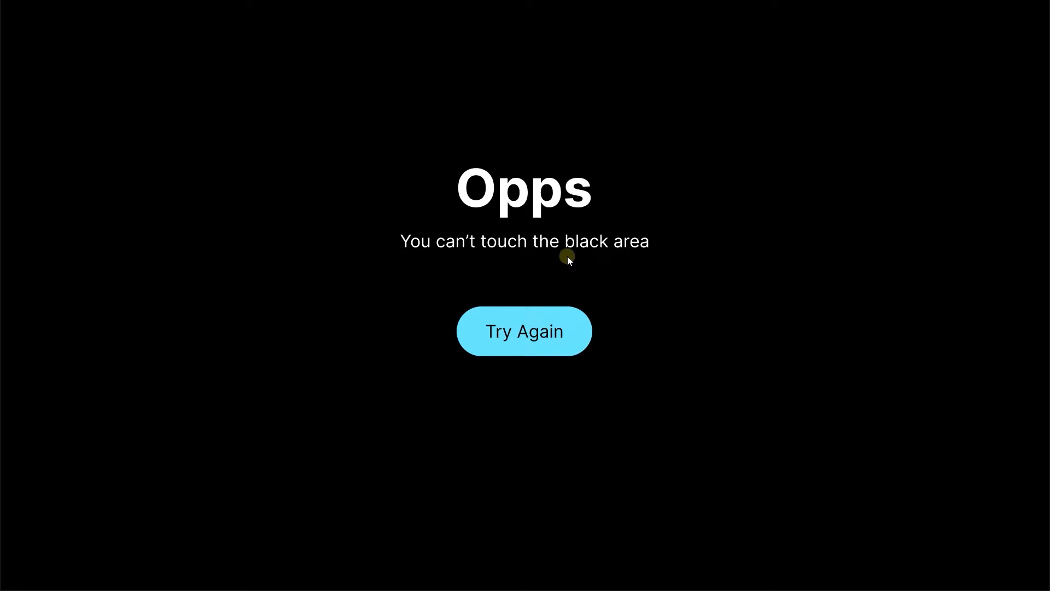
click(557, 331)
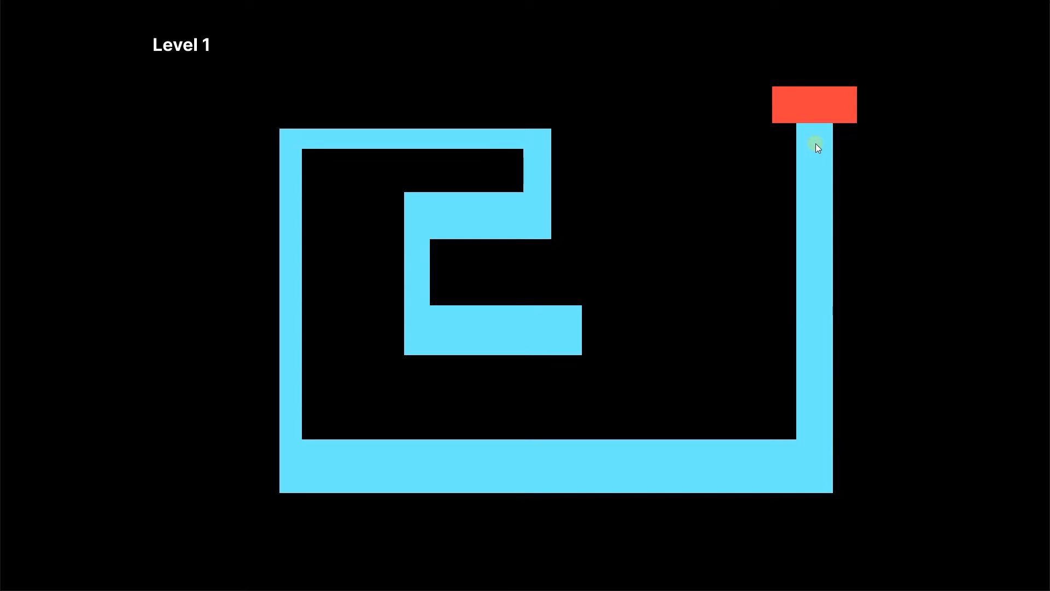
- Play the prototype from Level 1 through Level 4 to the completion screen, and leave the full-screen preview after retrying
mouse_move(812, 113)
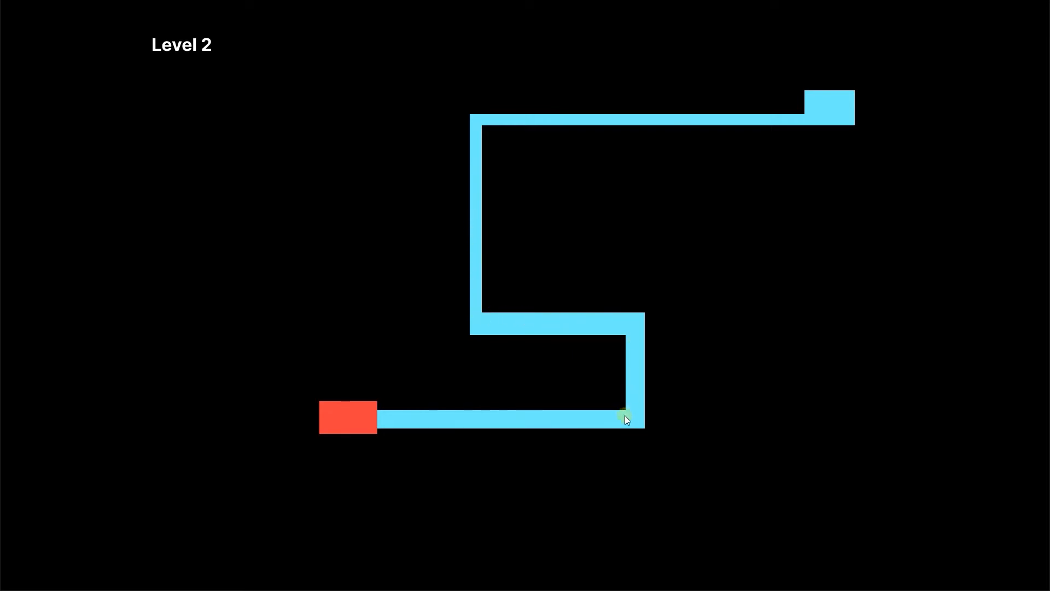
mouse_move(371, 421)
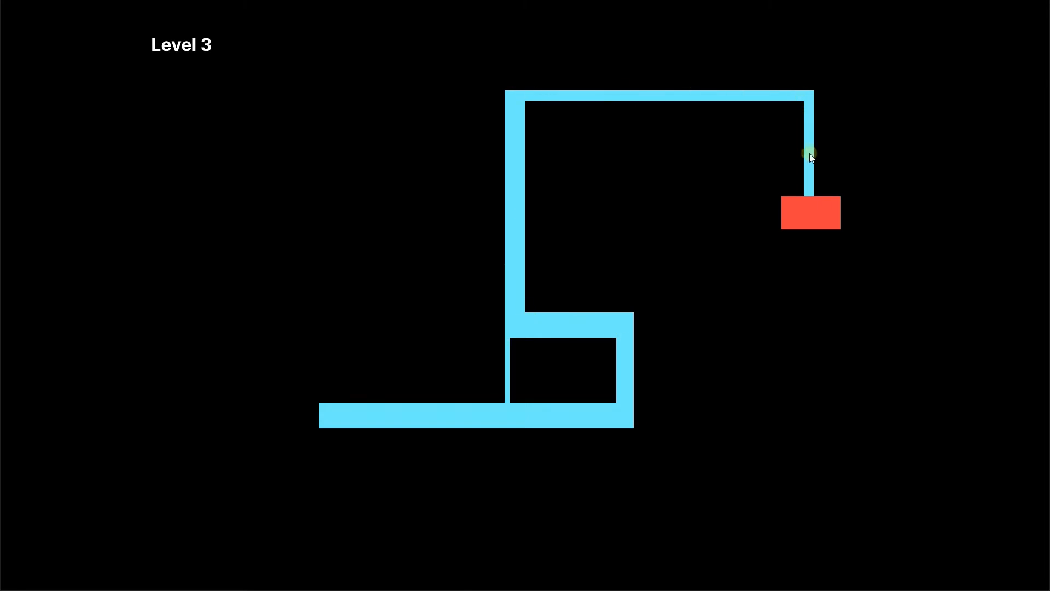
mouse_move(811, 204)
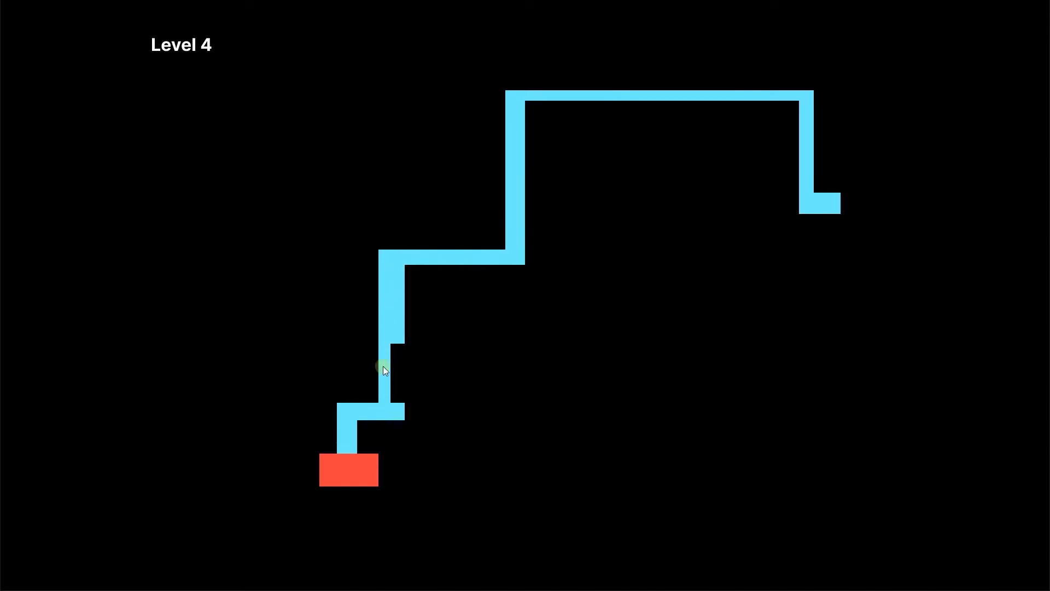
mouse_move(345, 459)
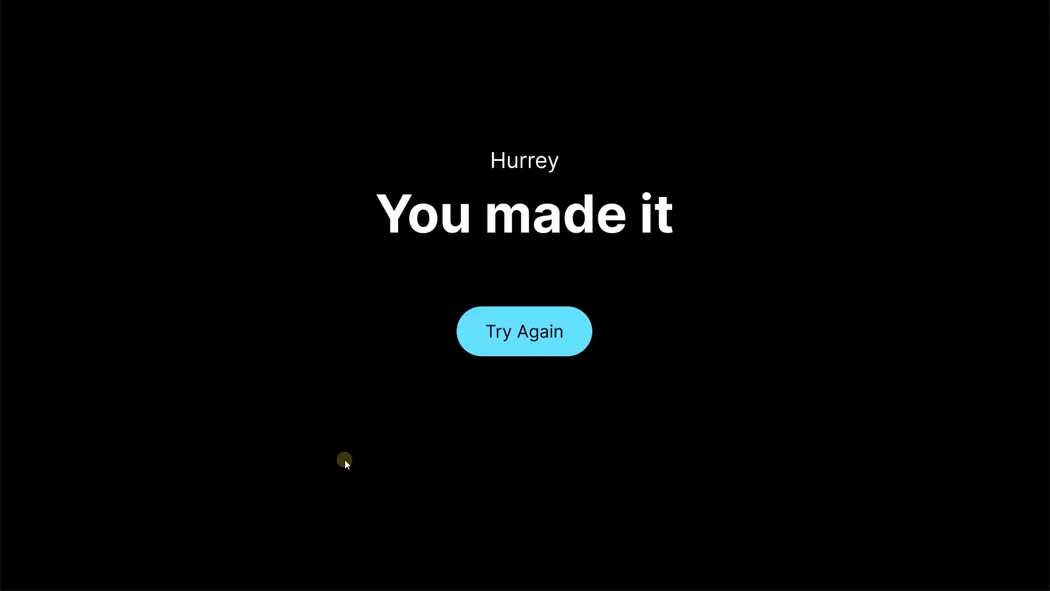
click(545, 329)
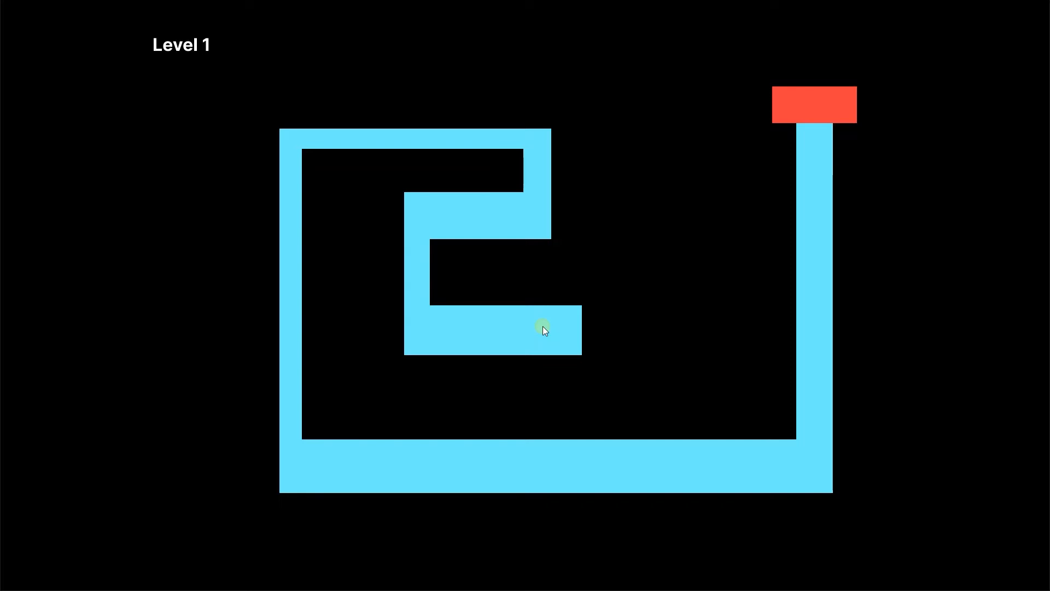
key(Escape)
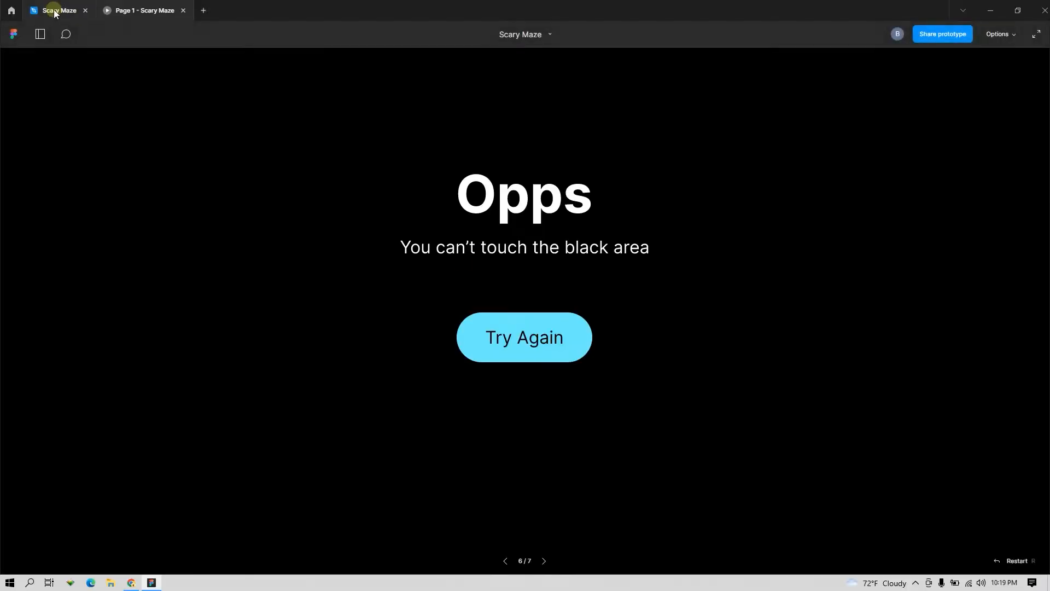
- Return to the design file and examine the layout of the Start, Level, Fail and Complete frames on Page 1
click(55, 11)
drag(485, 276, 478, 113)
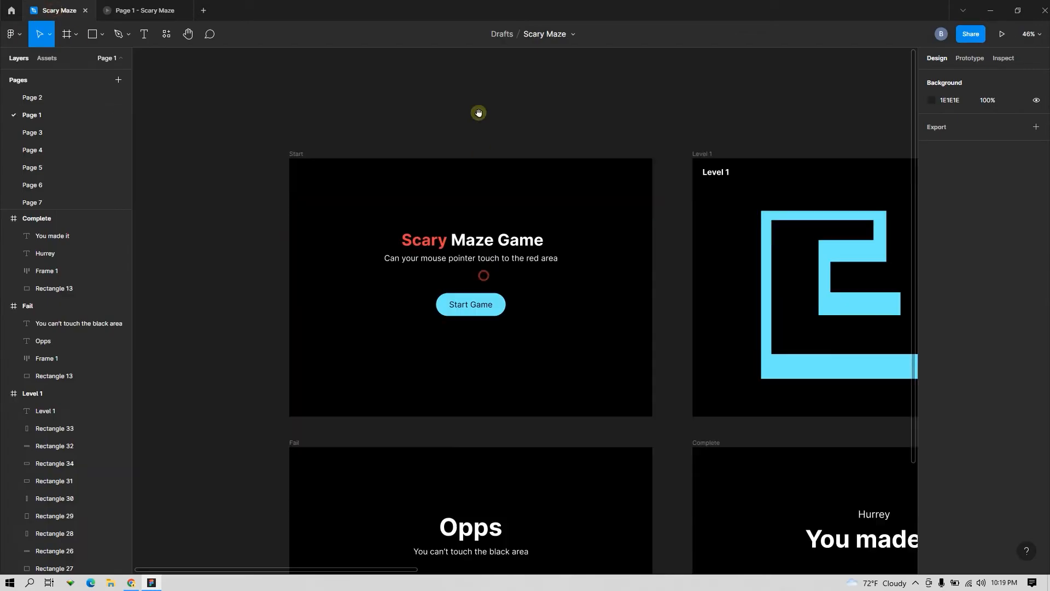
scroll(504, 244, down, 3)
drag(524, 293, 503, 230)
scroll(502, 230, down, 5)
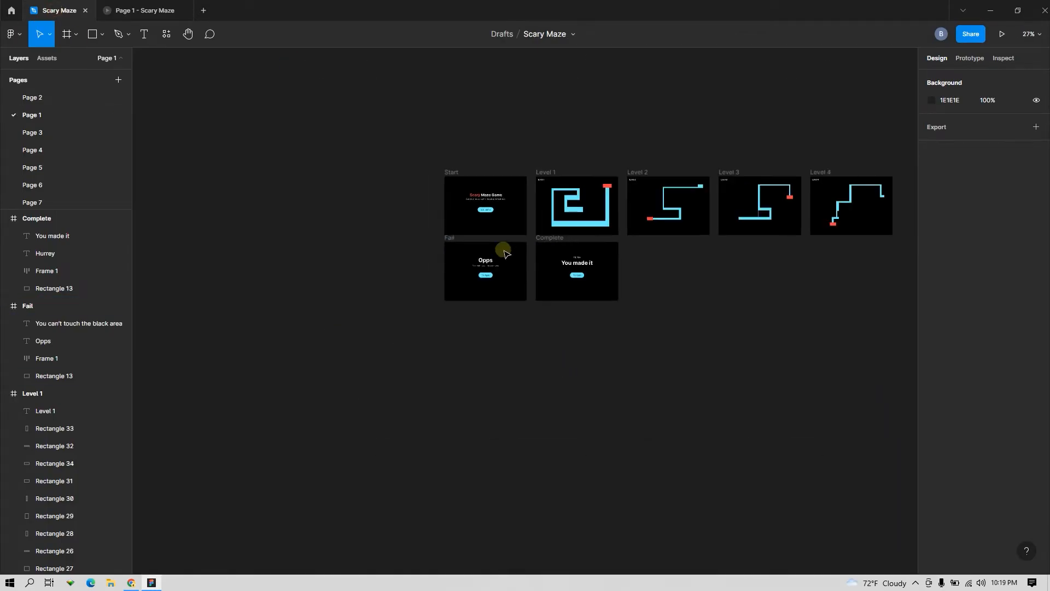
click(450, 170)
scroll(450, 172, up, 3)
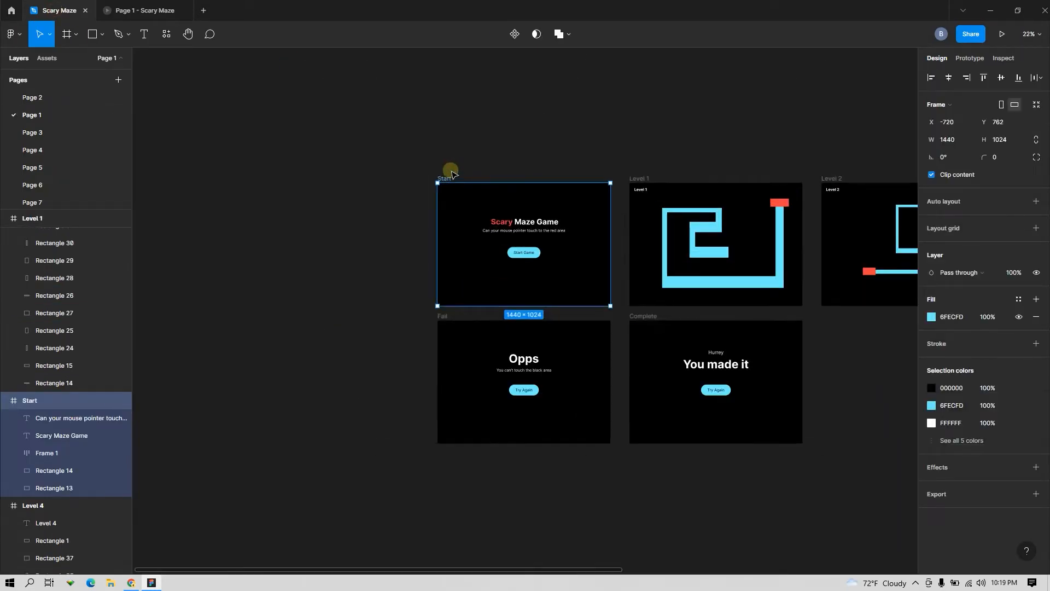
click(464, 142)
- Add a 1440 × 1024 Desktop preset frame to the empty Page 3
click(24, 134)
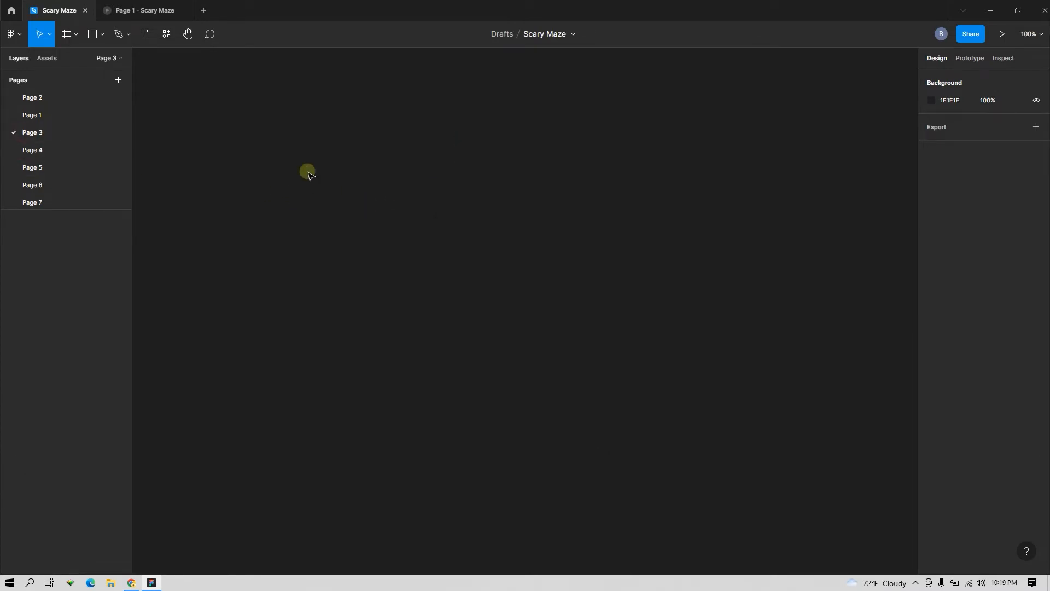
key(f)
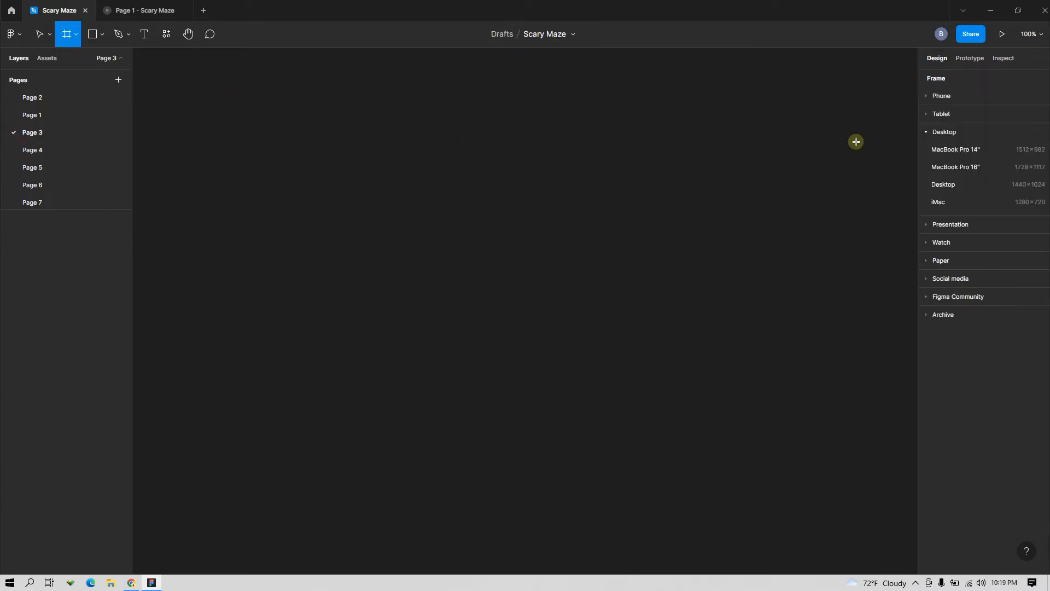
click(972, 185)
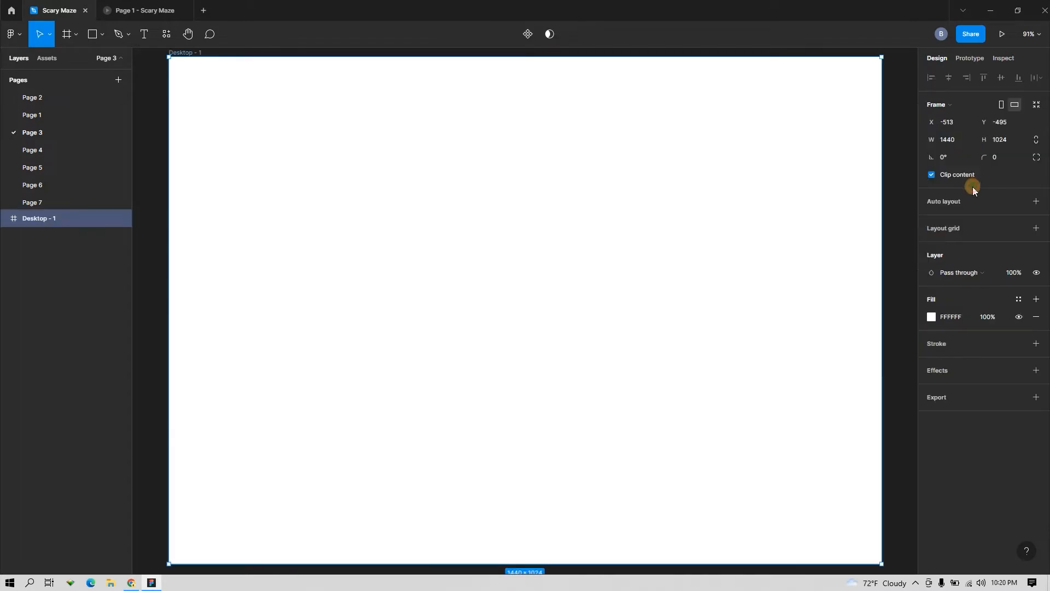
scroll(558, 249, down, 3)
click(782, 200)
scroll(574, 186, up, 1)
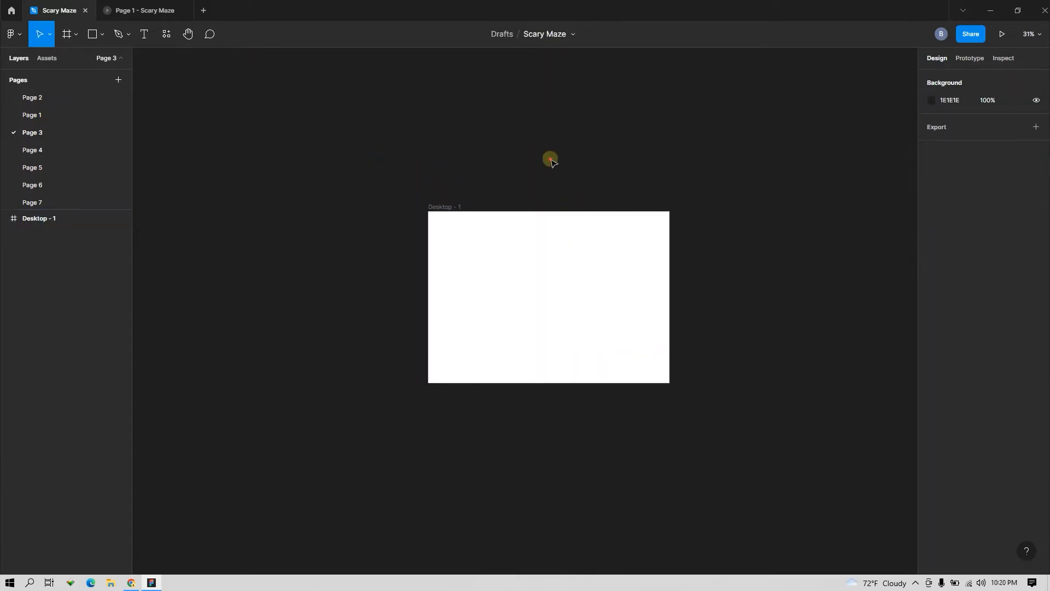
click(434, 207)
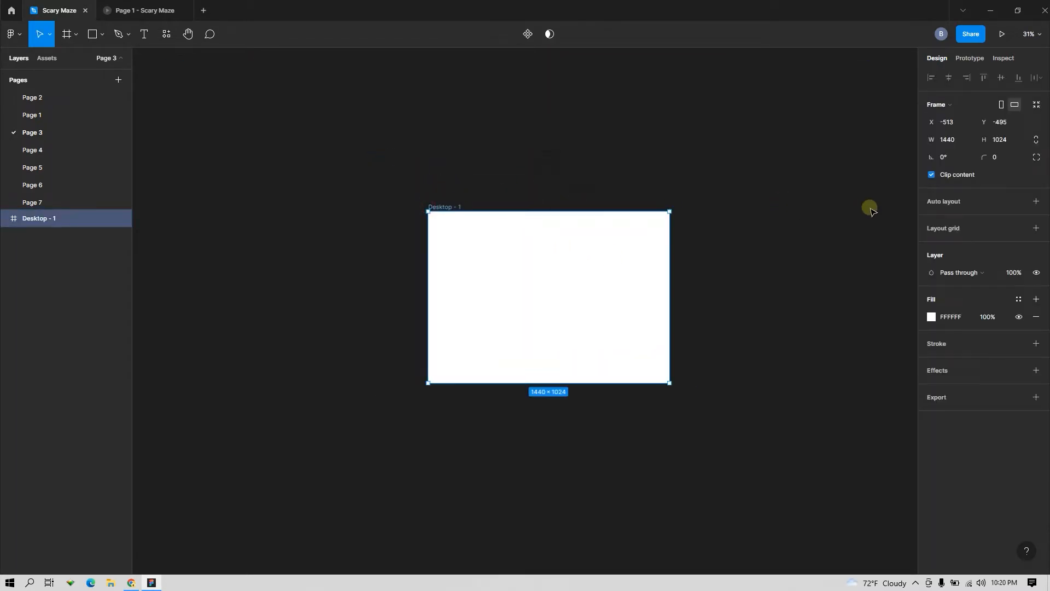
click(750, 215)
- Add the text "Start Game" above the desktop frame and wrap it in an auto layout frame
key(t)
click(554, 130)
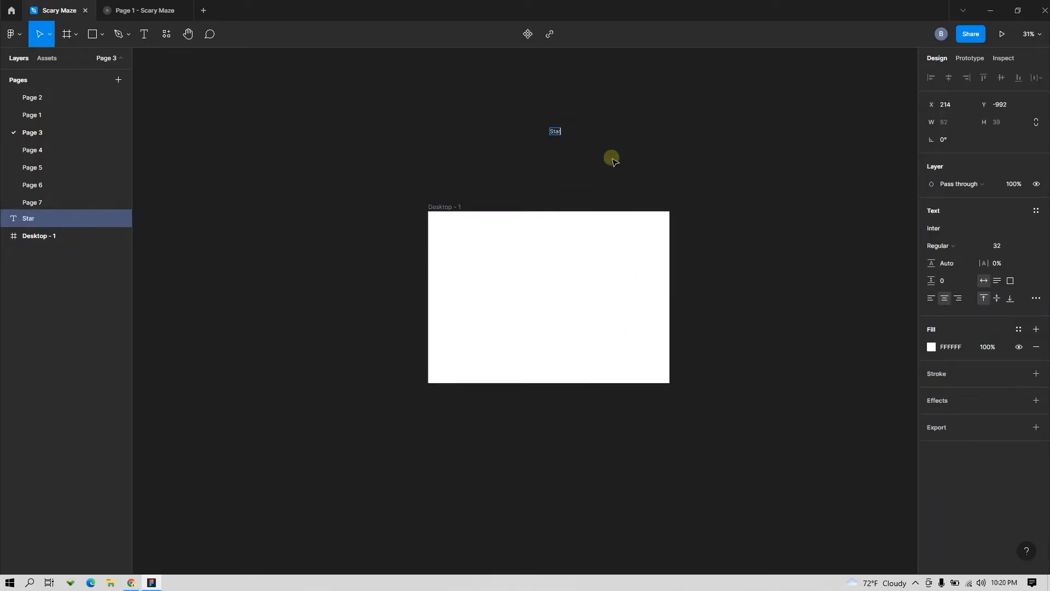
text(Start Game)
key(Escape)
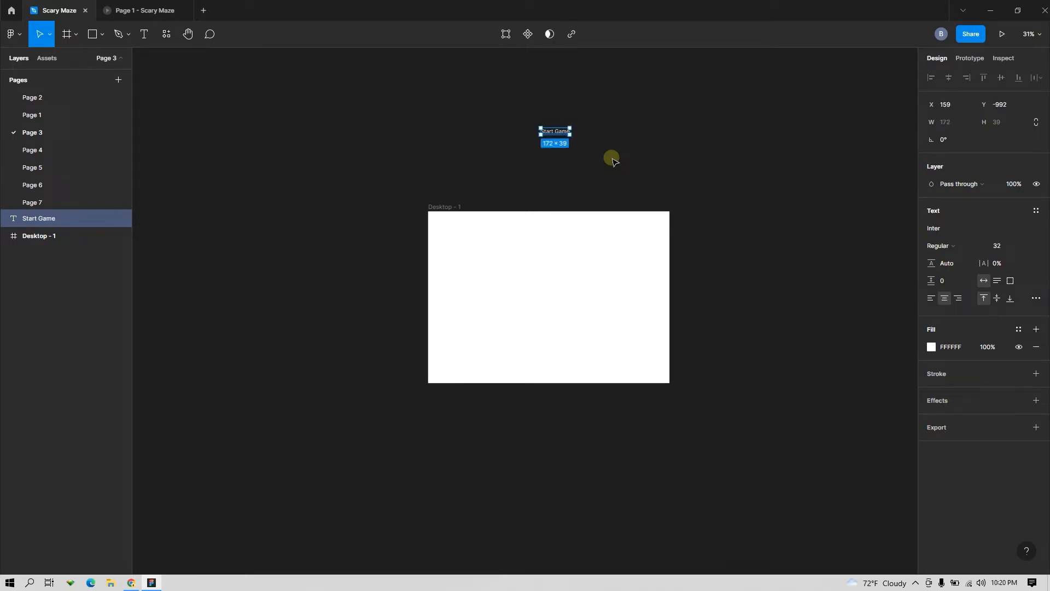
click(582, 136)
click(557, 132)
key(shift+a)
click(698, 122)
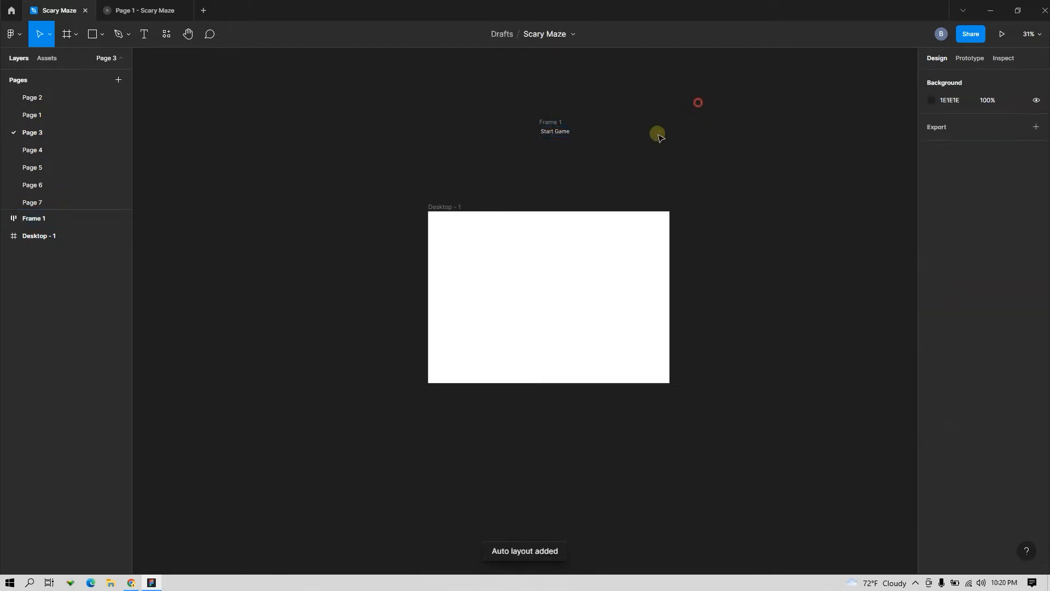
- Fill the desktop frame with black and move the Start Game auto layout frame to its centre
click(438, 208)
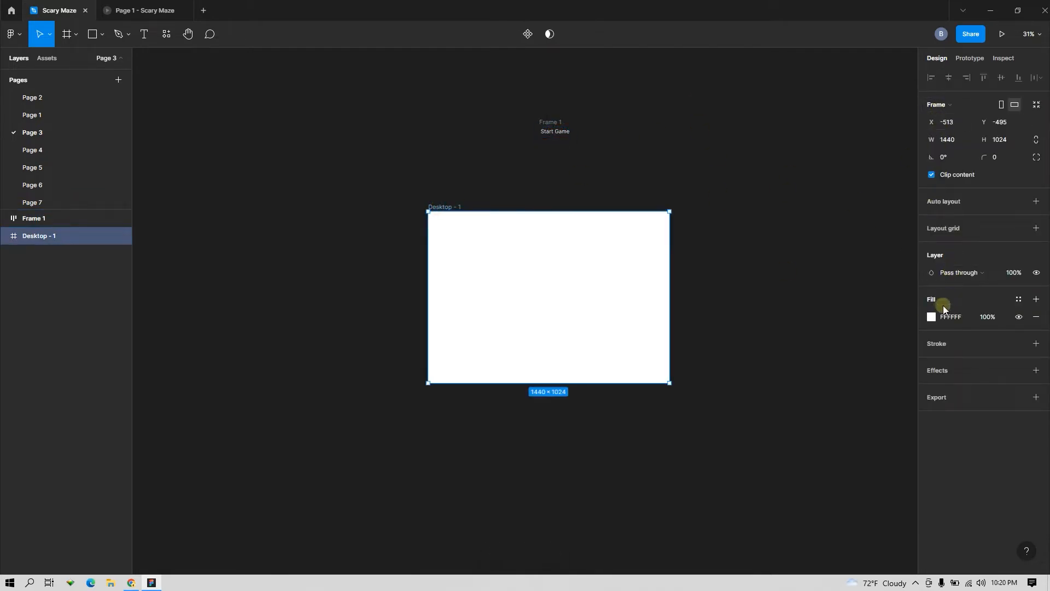
click(931, 317)
drag(845, 356, 786, 435)
click(703, 122)
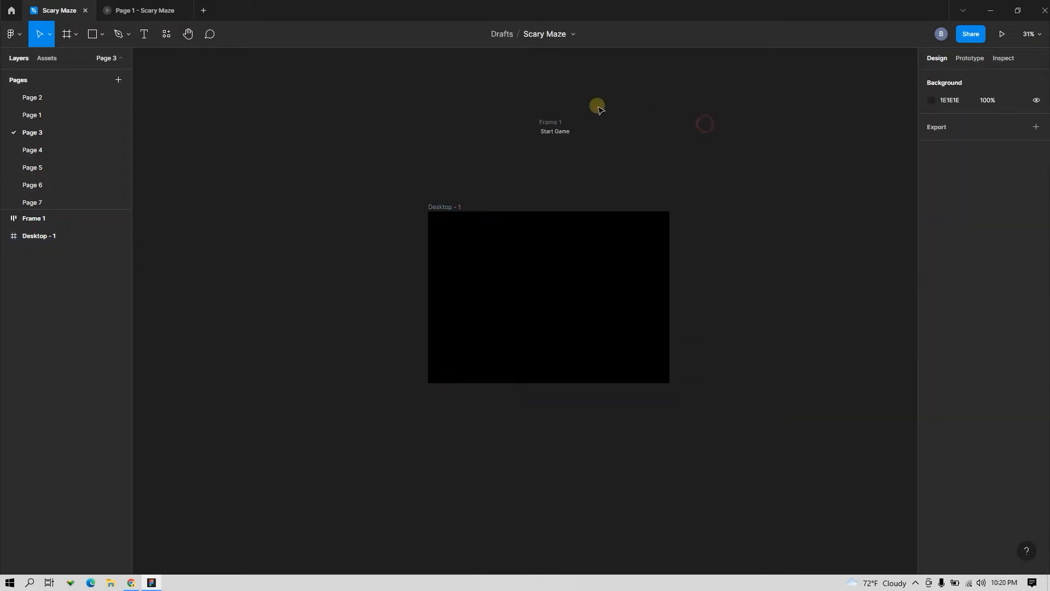
drag(553, 125, 545, 298)
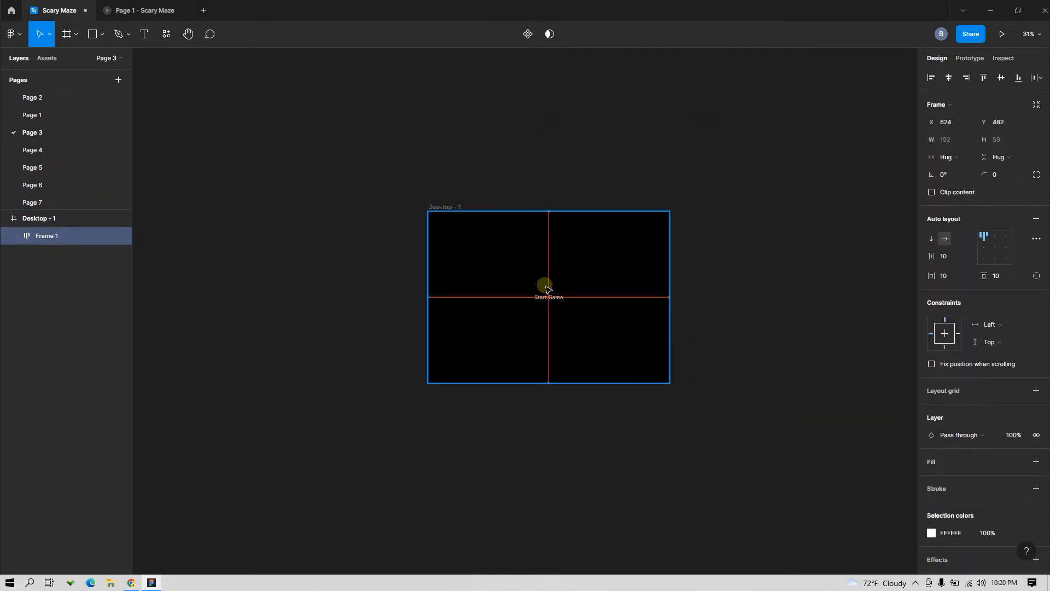
scroll(546, 299, up, 5)
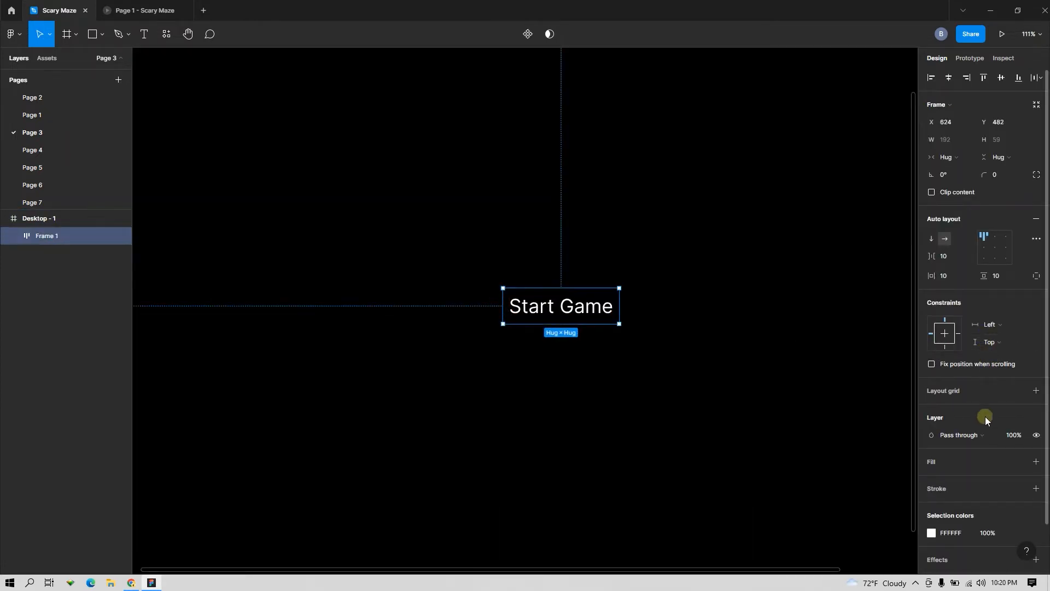
- Add a light grey E0E0E0 fill to the Start Game auto layout frame
scroll(986, 415, down, 2)
click(1036, 407)
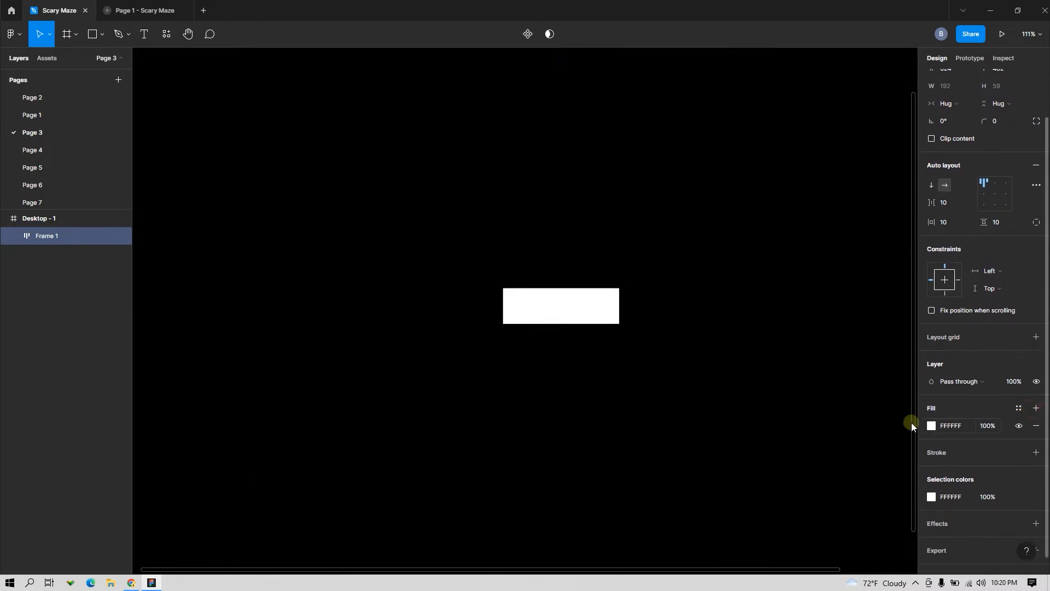
click(931, 425)
mouse_move(856, 403)
mouse_down()
mouse_move(796, 307)
mouse_move(786, 322)
mouse_up()
- Change the Start Game label's text colour to black (000000)
click(584, 309)
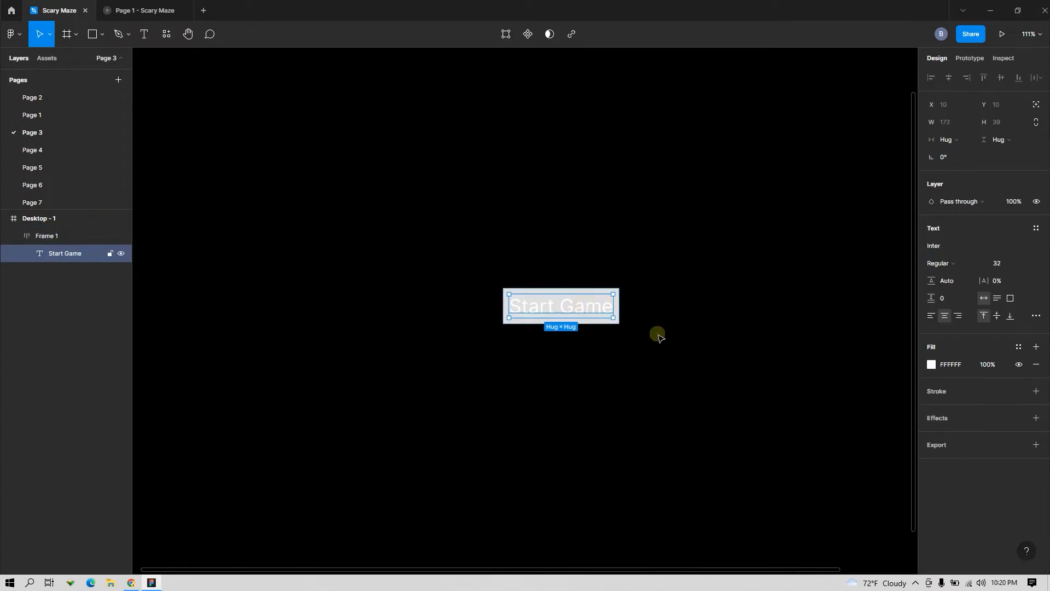
click(930, 365)
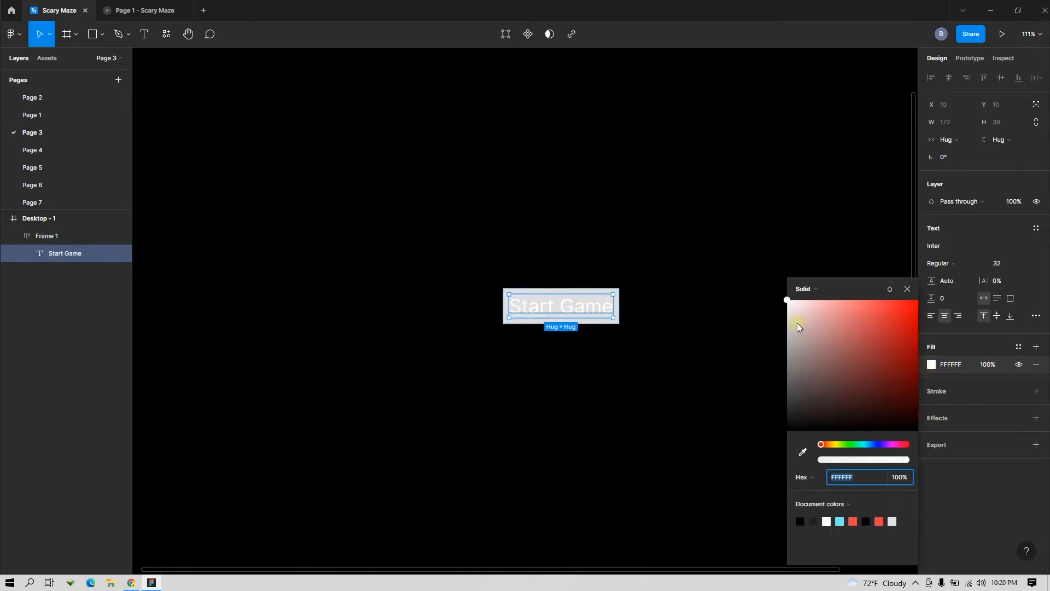
click(804, 443)
click(642, 358)
click(712, 264)
- Set the Start Game button's padding to 41 horizontal and 24 vertical, and its corner radius to 60
click(611, 304)
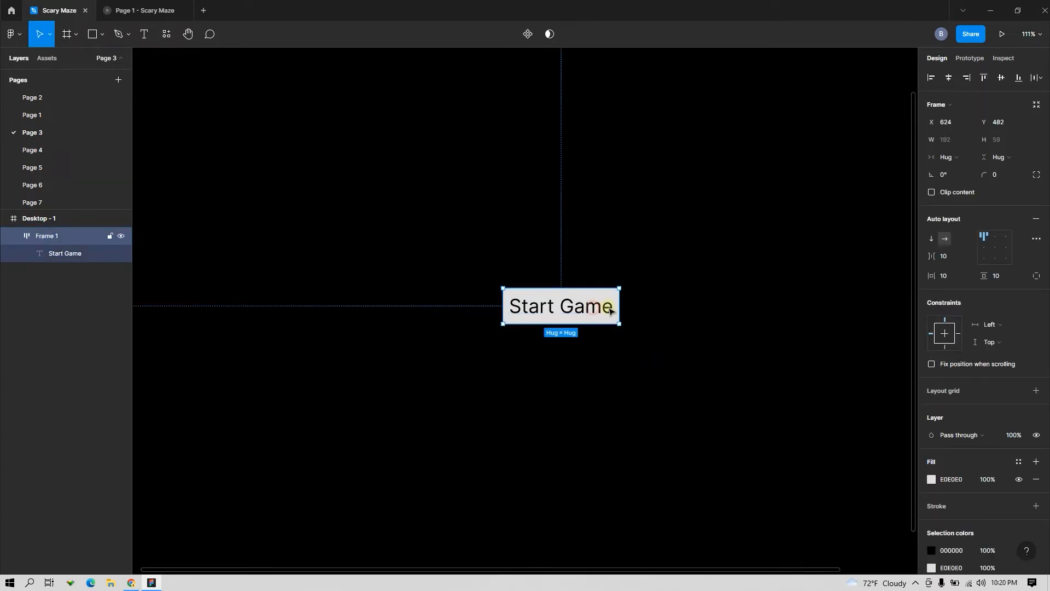
drag(939, 276, 1000, 276)
click(991, 174)
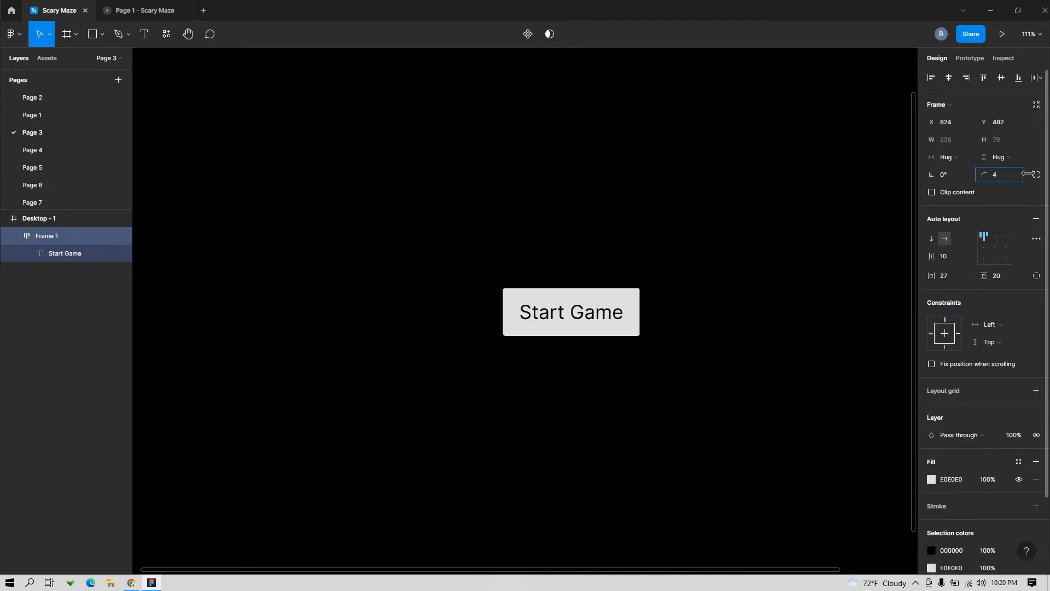
text(60)
key(Return)
drag(934, 275, 987, 276)
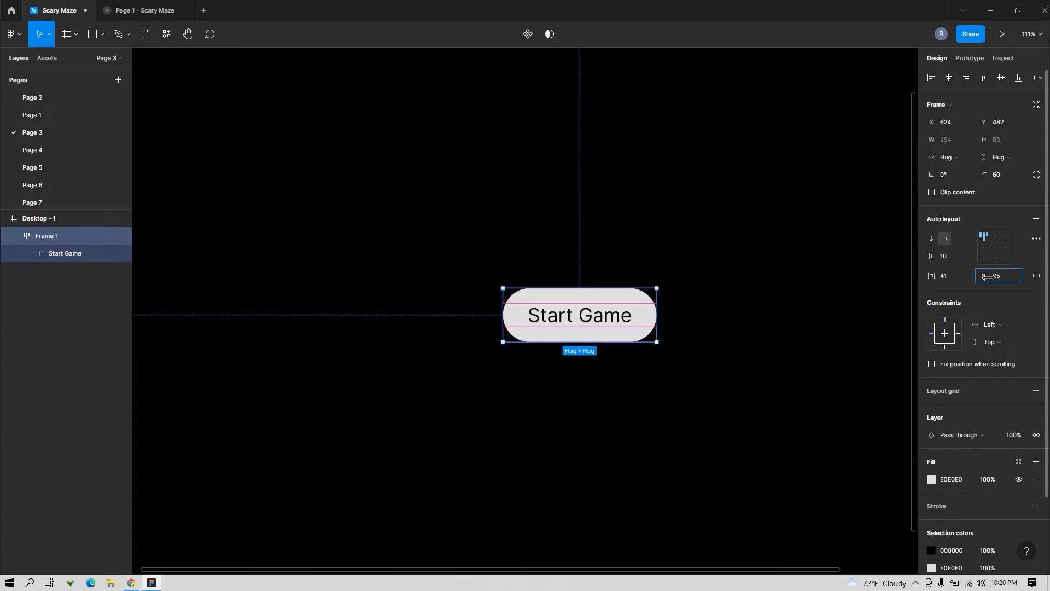
click(989, 276)
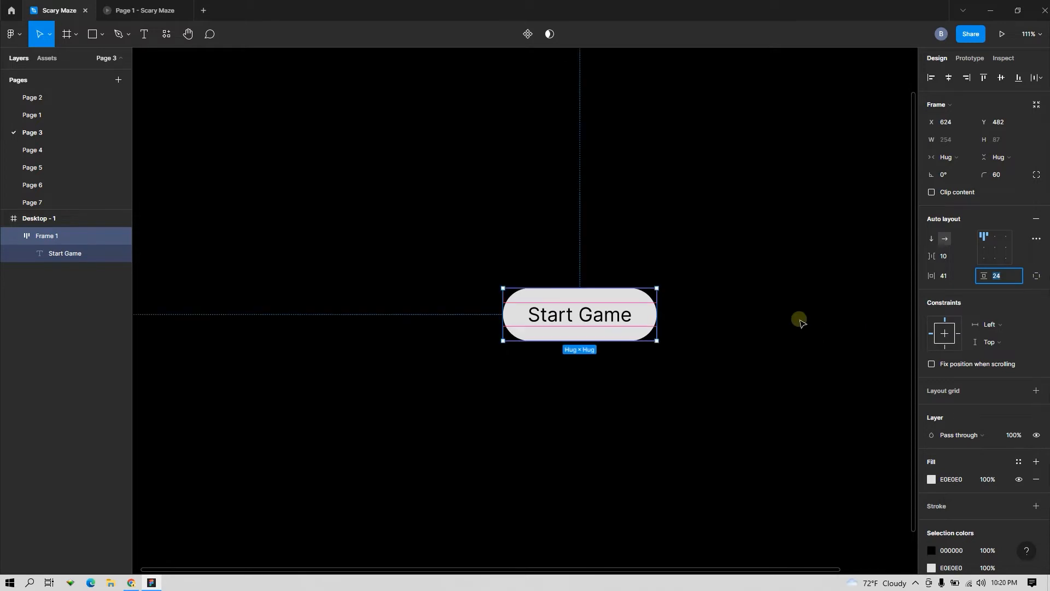
- Centre the Start Game button horizontally and vertically within the desktop frame
click(758, 186)
scroll(613, 304, down, 5)
click(609, 305)
click(948, 78)
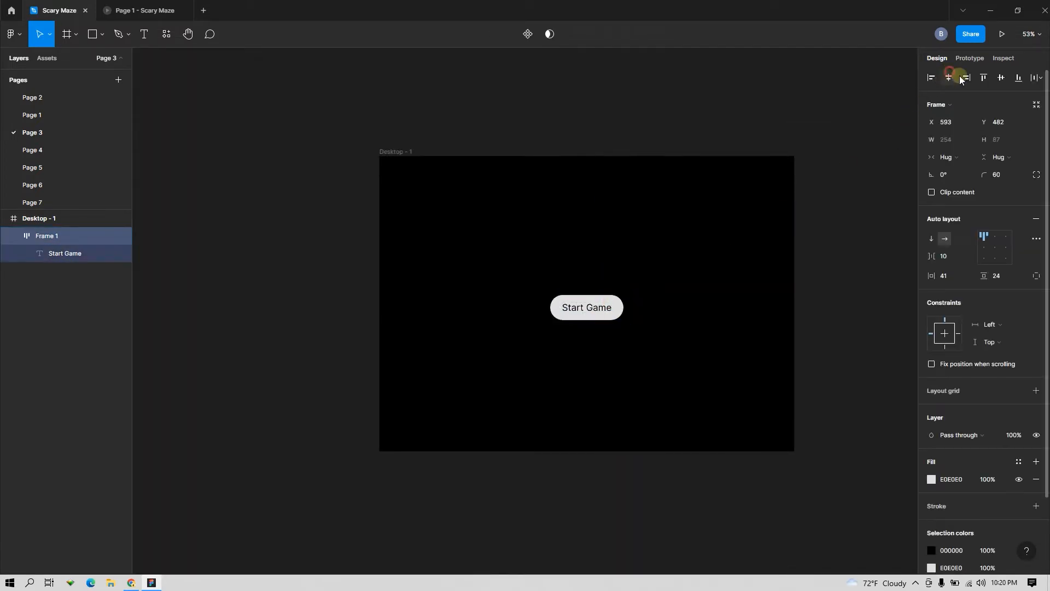
click(1001, 77)
click(680, 323)
- Add the text "Game title goes here" above the Start Game button and centre it horizontally in the frame
scroll(579, 306, up, 5)
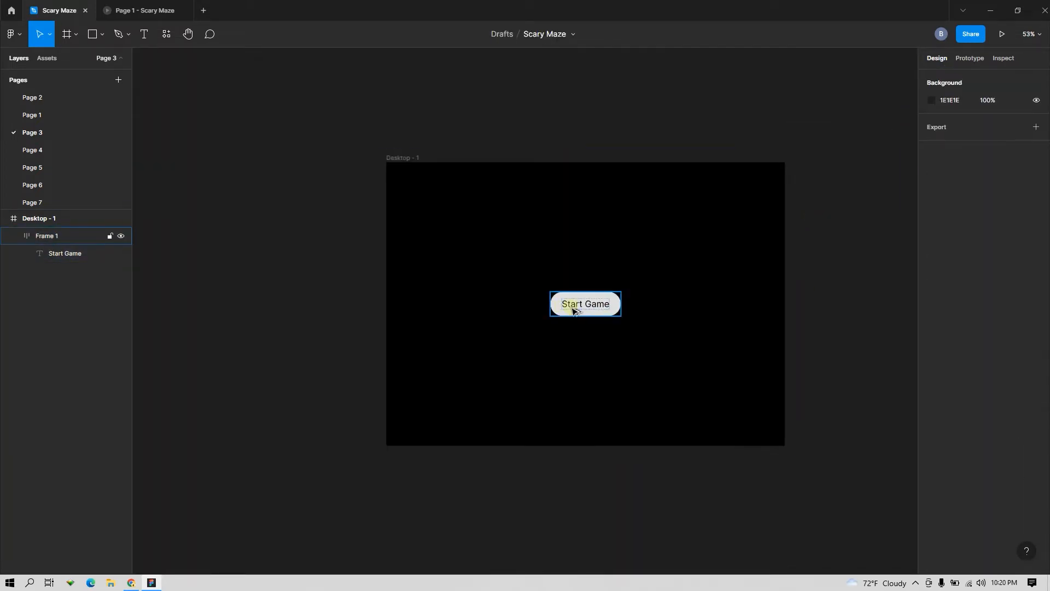
scroll(592, 279, up, 3)
scroll(591, 312, down, 2)
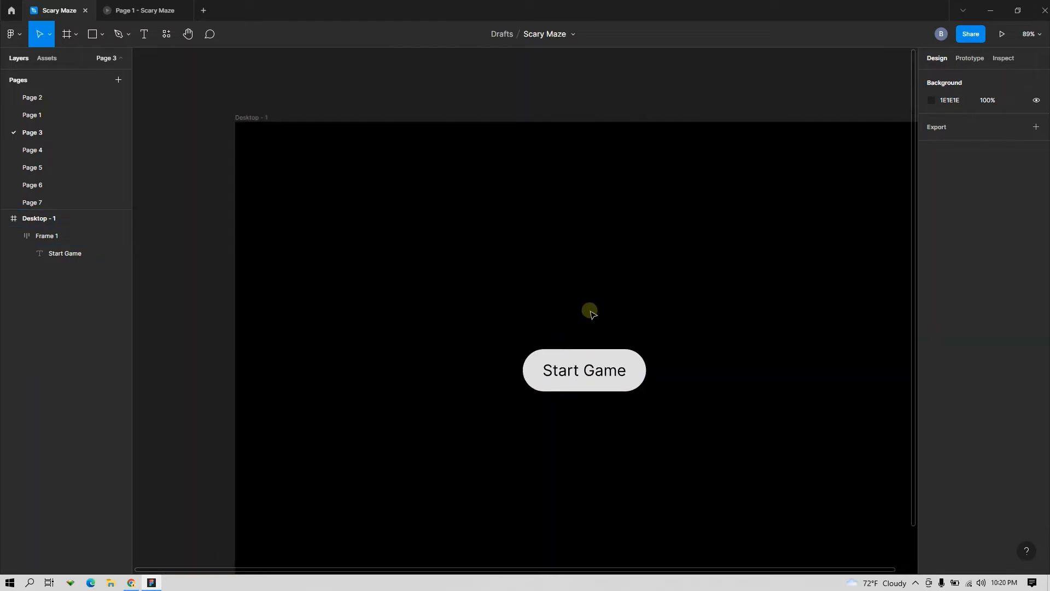
key(t)
click(524, 264)
text(Gam)
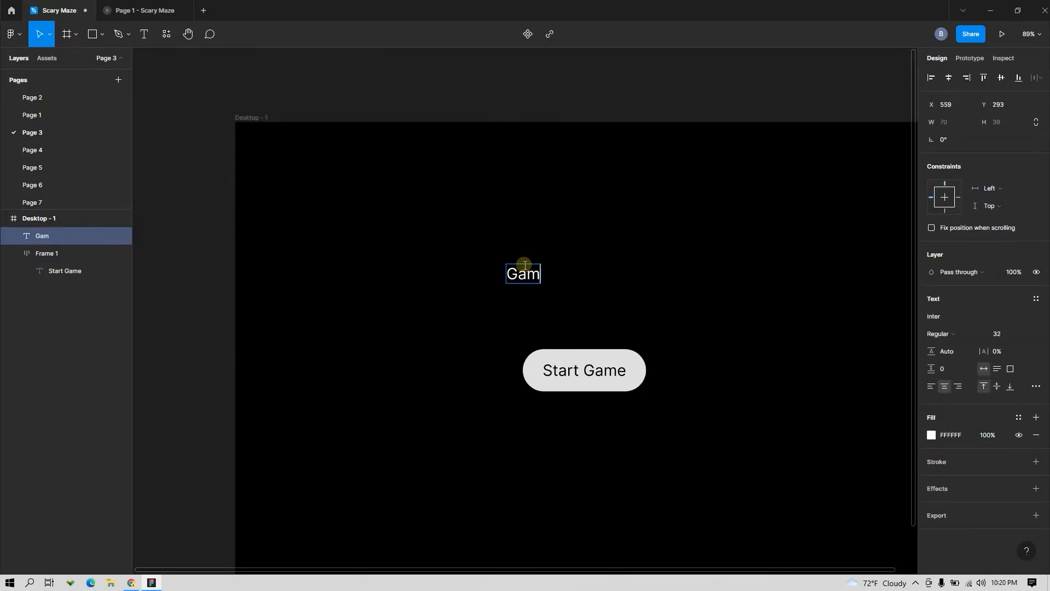
text(e Title)
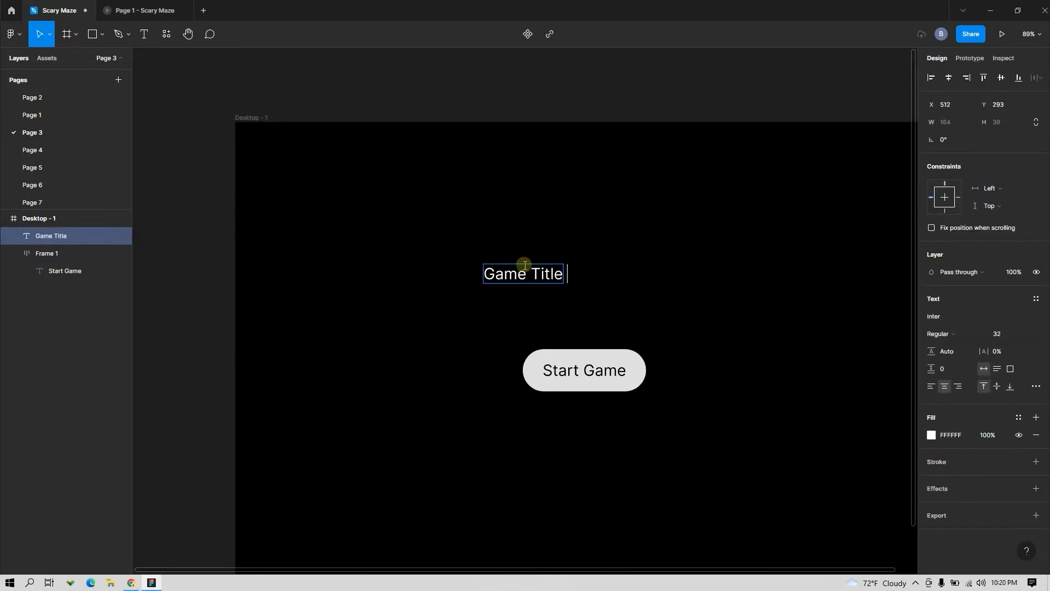
text( goes here)
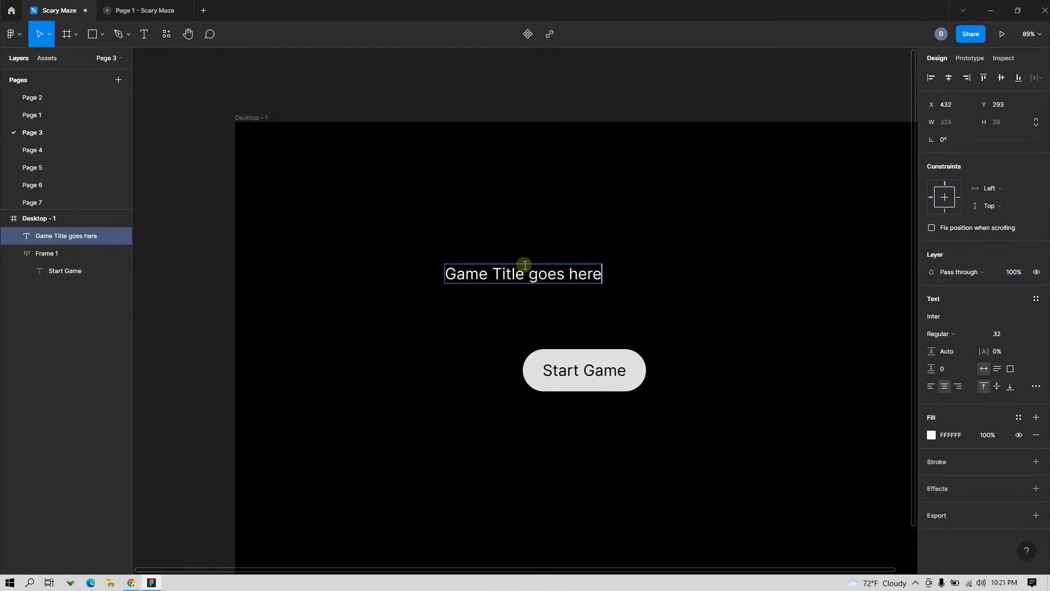
click(501, 270)
key(BackSpace)
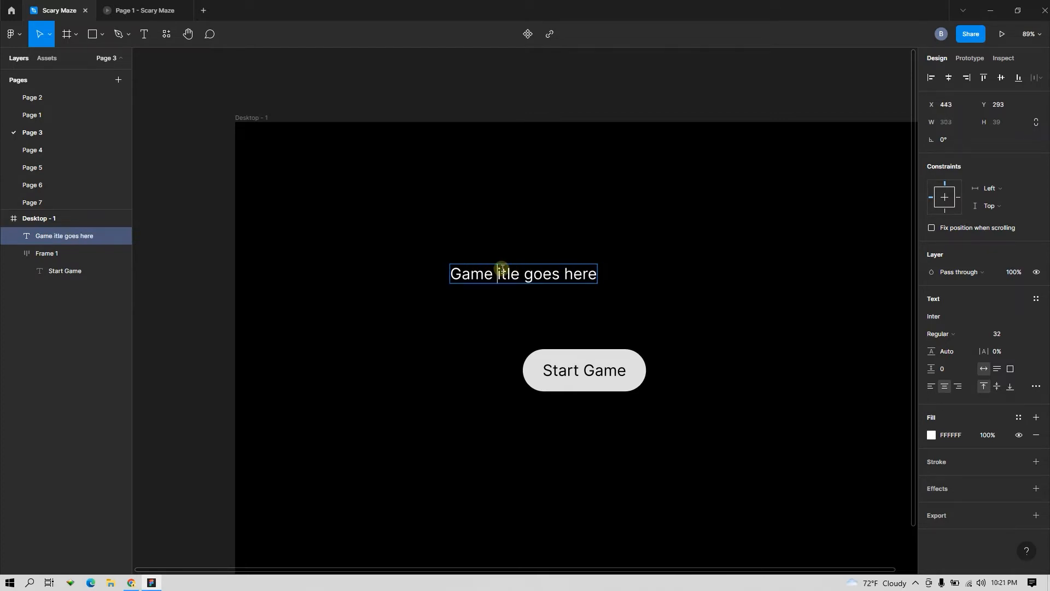
text(t)
key(Escape)
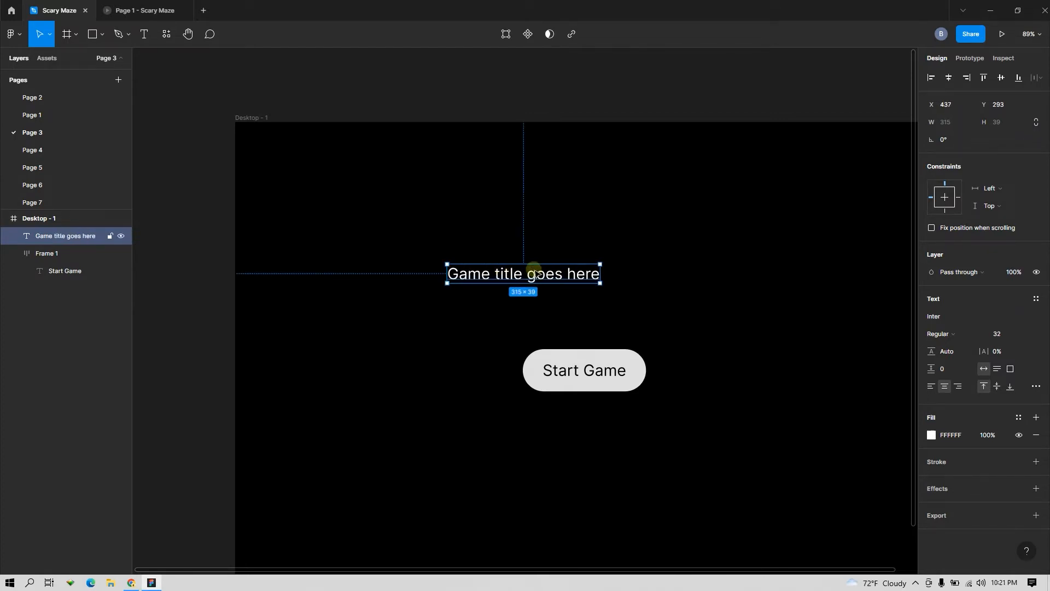
click(948, 77)
click(664, 94)
- Set the game title's font size to 48 and move it down closer to the Start Game button
ctrl+scroll(574, 267, down, 5)
click(574, 268)
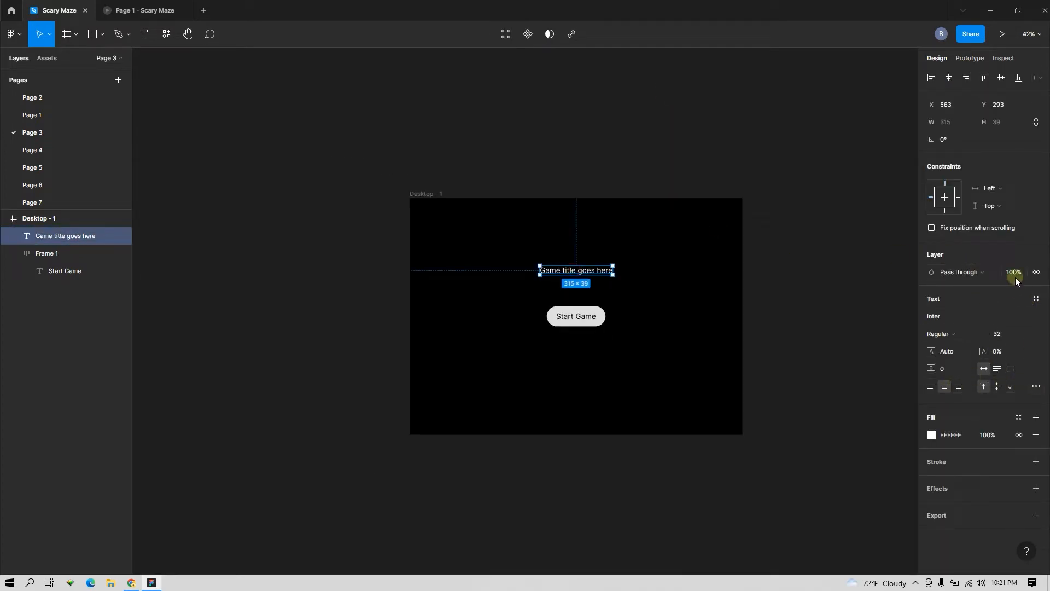
click(1024, 334)
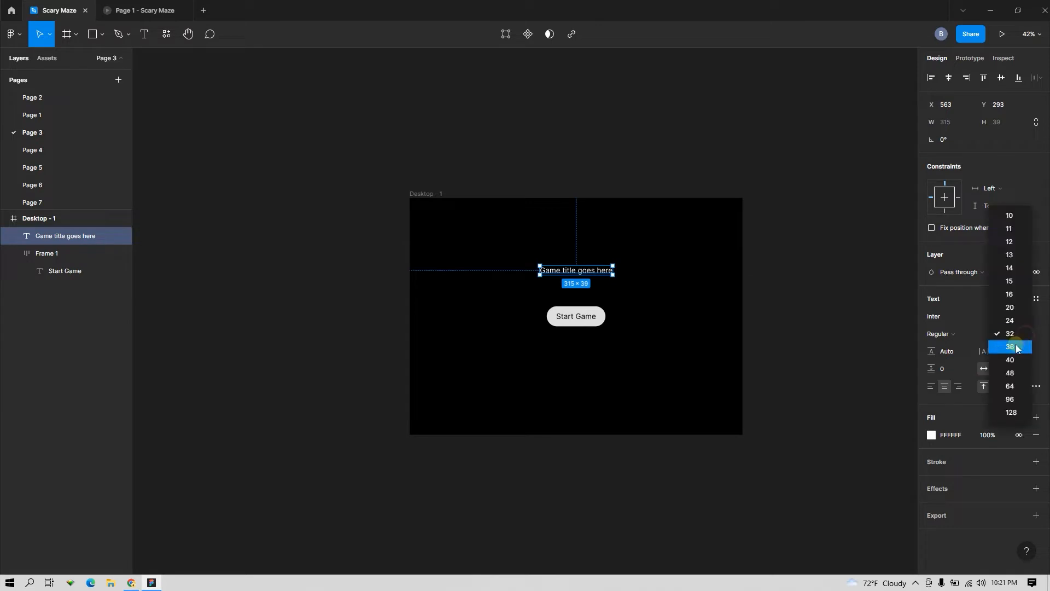
click(1003, 373)
click(676, 154)
drag(609, 270, 609, 282)
click(585, 115)
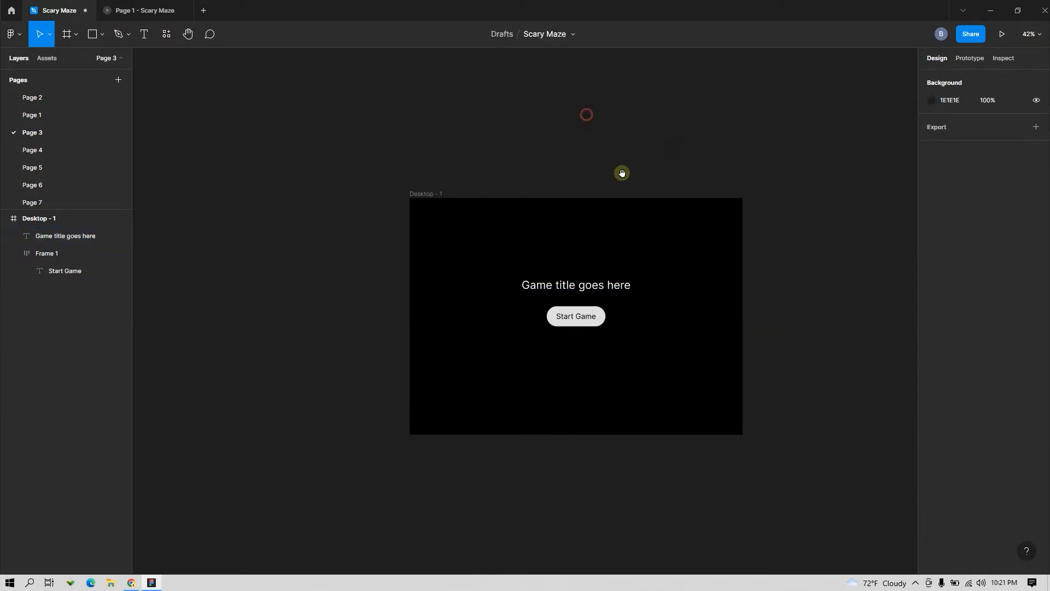
- Duplicate the start screen frame and place the copy directly below the original
drag(622, 203, 500, 146)
ctrl+scroll(500, 147, down, 1)
ctrl+scroll(499, 148, down, 2)
click(359, 133)
alt+drag(359, 134, 366, 356)
- In the Desktop - 2 frame, change the title to "Opps" and the button label to "Try Again"
ctrl+scroll(494, 354, up, 3)
scroll(490, 355, down, 2)
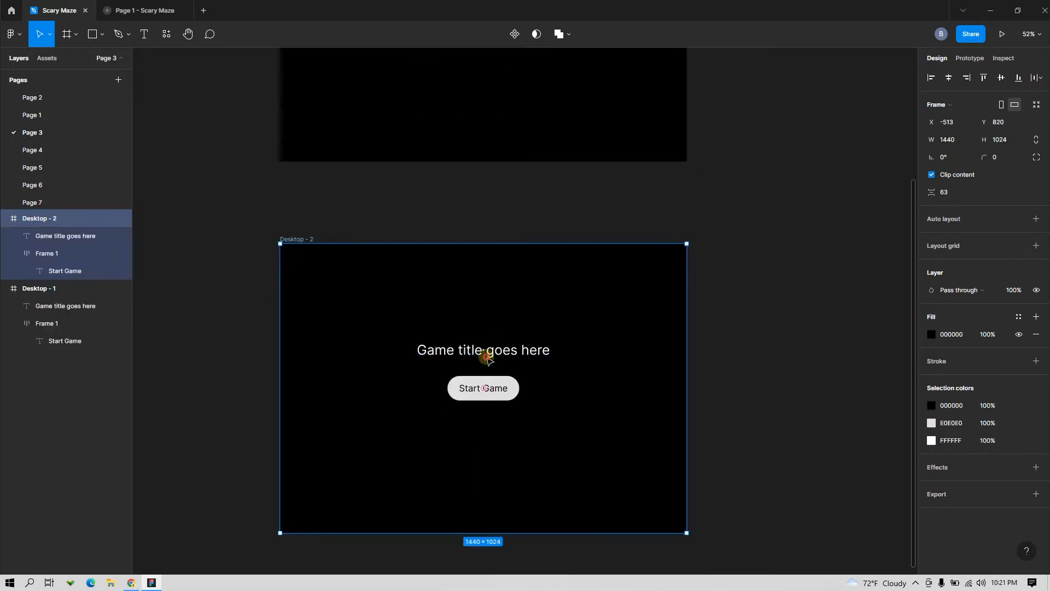
click(485, 353)
text(Opps)
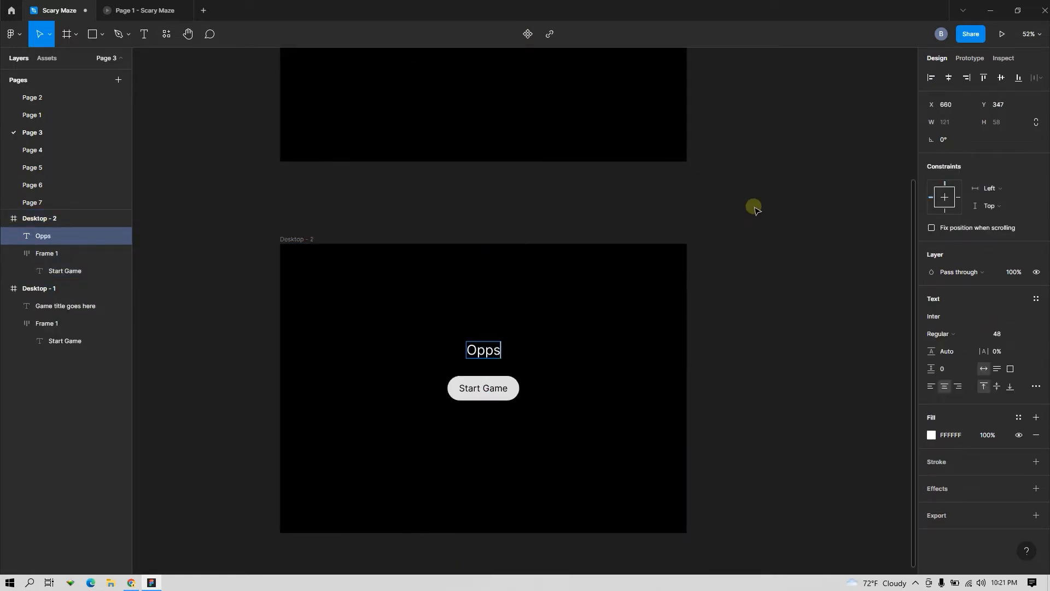
click(754, 207)
double_click(494, 387)
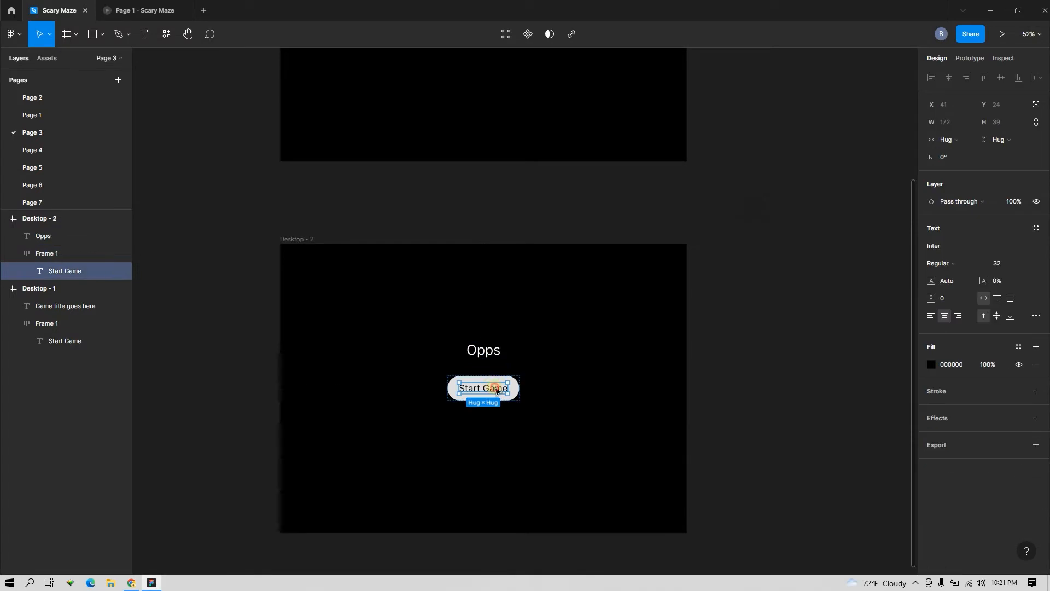
double_click(495, 388)
text(Try)
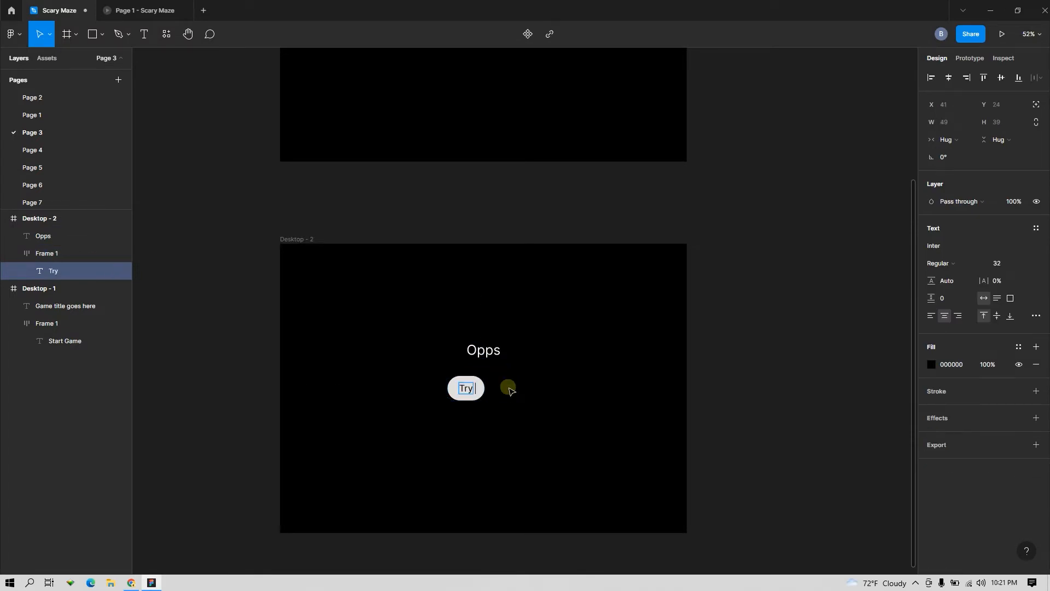
text( Again)
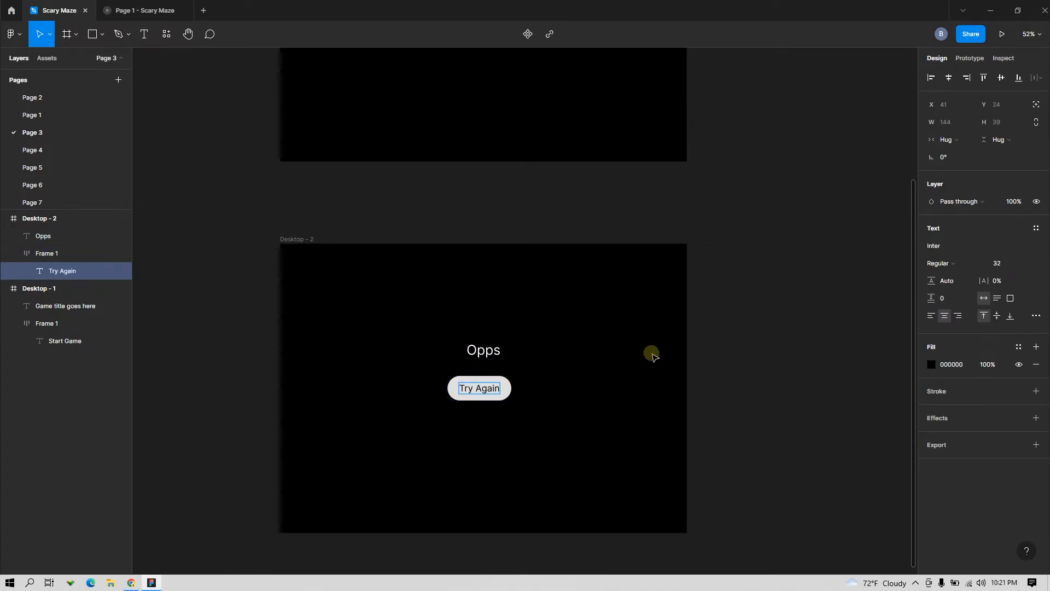
- Duplicate the Desktop - 2 frame and place the copy beside it on the right
scroll(689, 321, down, 2)
scroll(689, 321, left, 1)
click(293, 179)
click(340, 183)
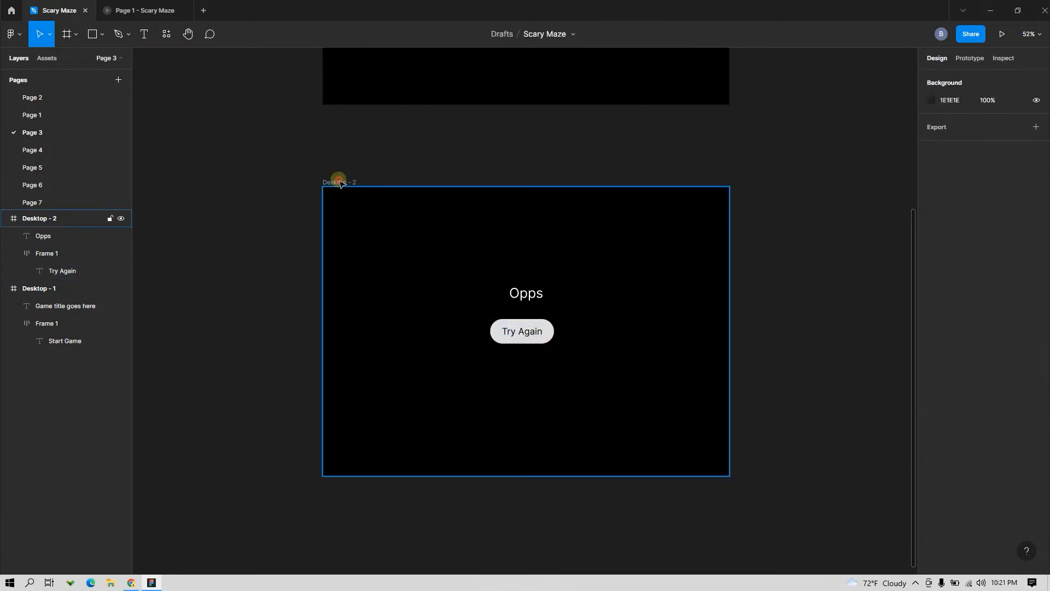
scroll(339, 183, down, 1)
drag(344, 176, 708, 188)
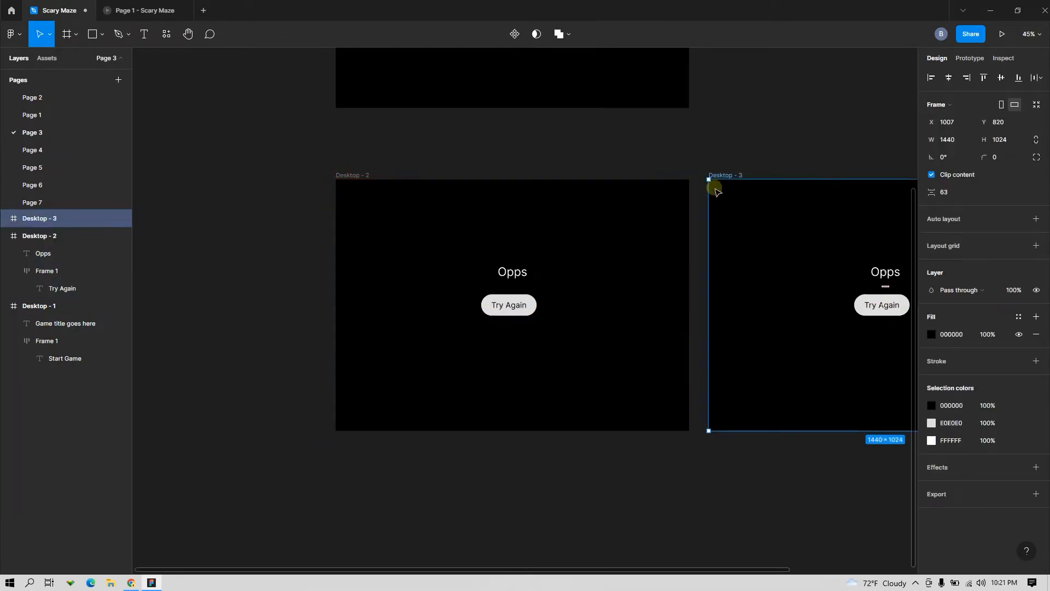
scroll(718, 192, right, 5)
double_click(510, 341)
double_click(511, 341)
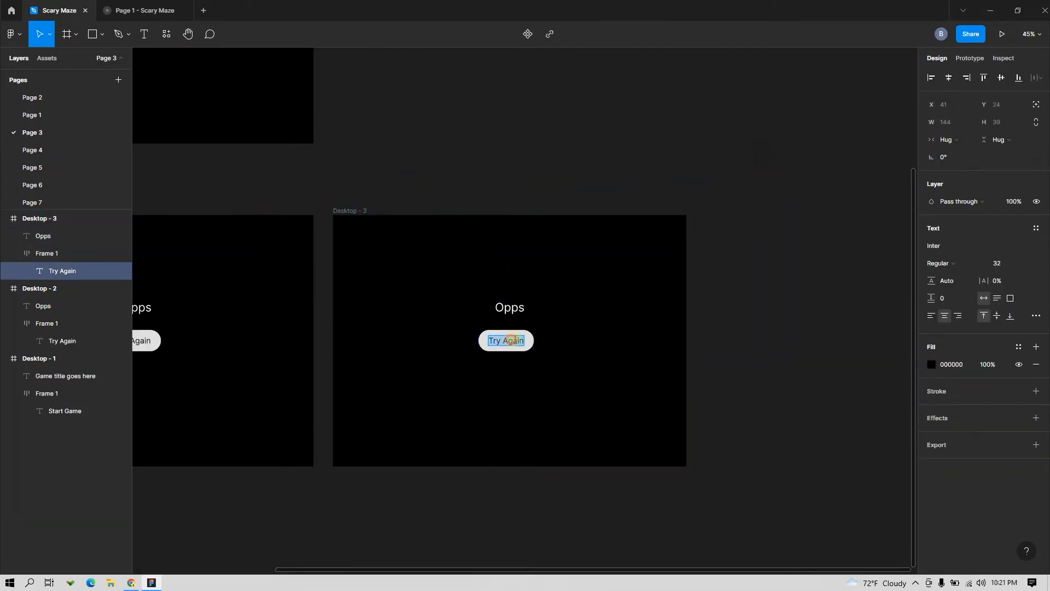
text(Y)
key(BackSpace)
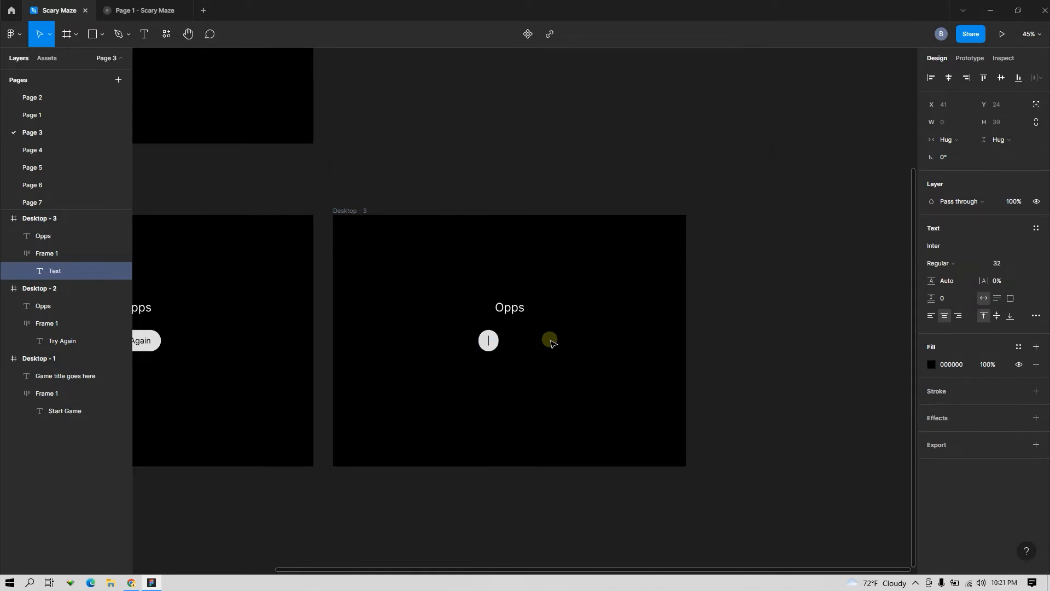
text(Try Again)
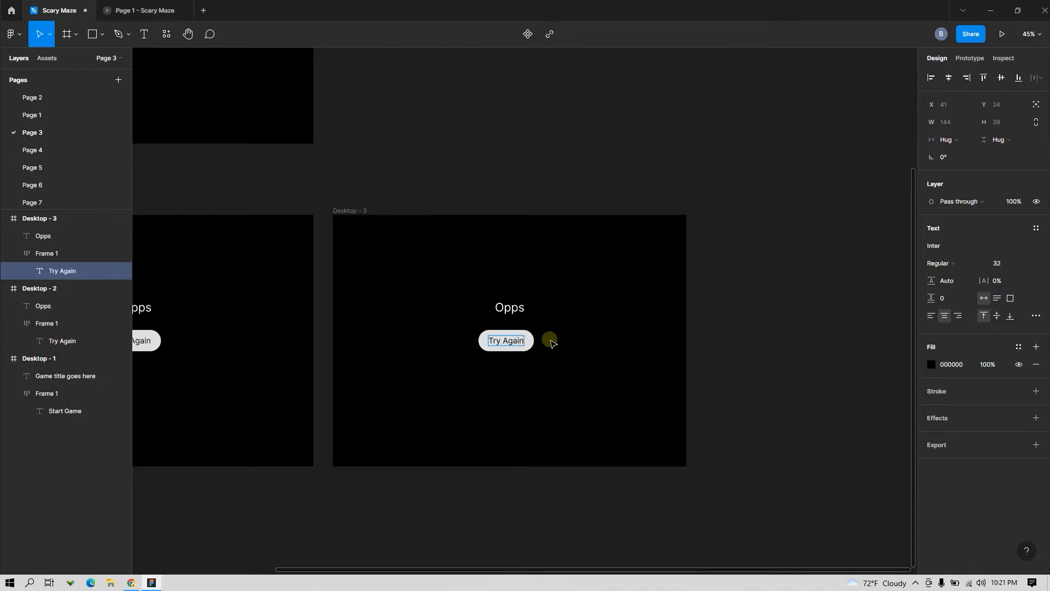
key(Escape)
- Change the "Opps" heading in the Desktop - 3 frame to "You made it!"
click(509, 307)
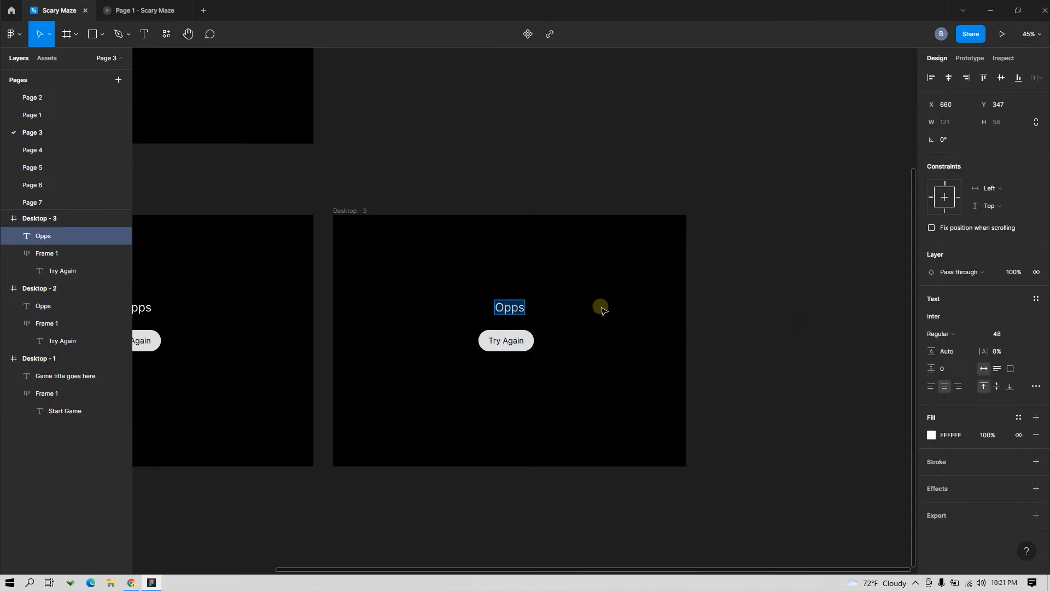
text(You made it)
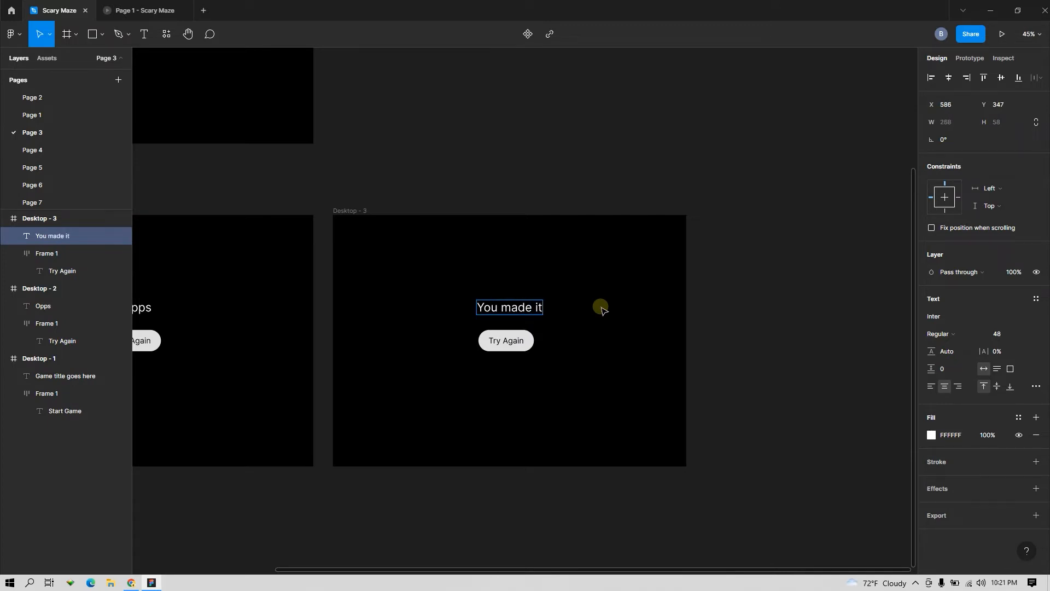
text(!)
click(715, 296)
click(745, 242)
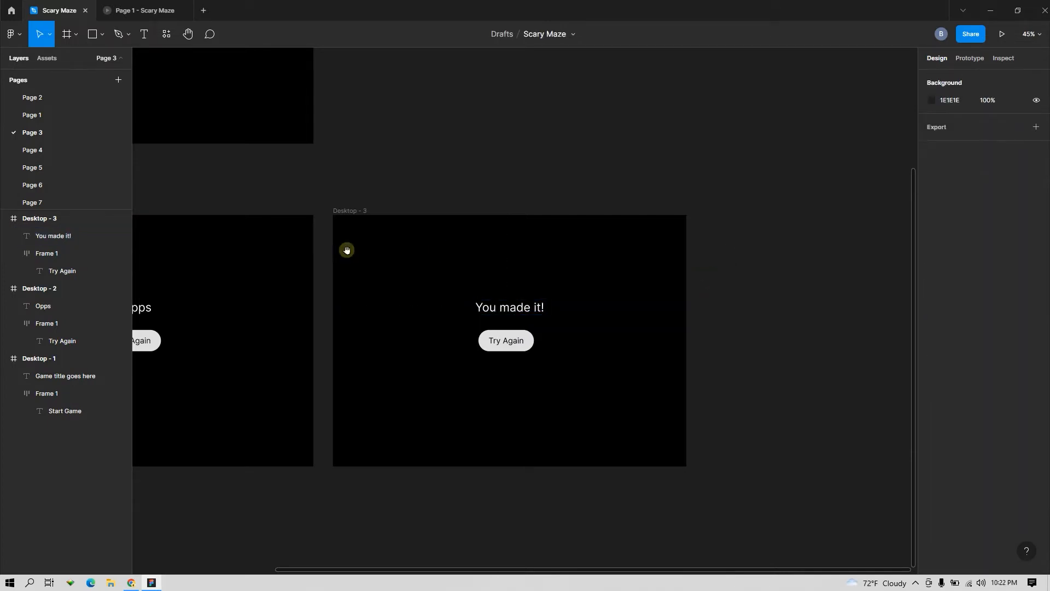
- Move the Desktop - 2 and Desktop - 3 frames up together, closer to the start screen frame
drag(346, 249, 578, 218)
drag(541, 269, 519, 290)
scroll(519, 291, down, 4)
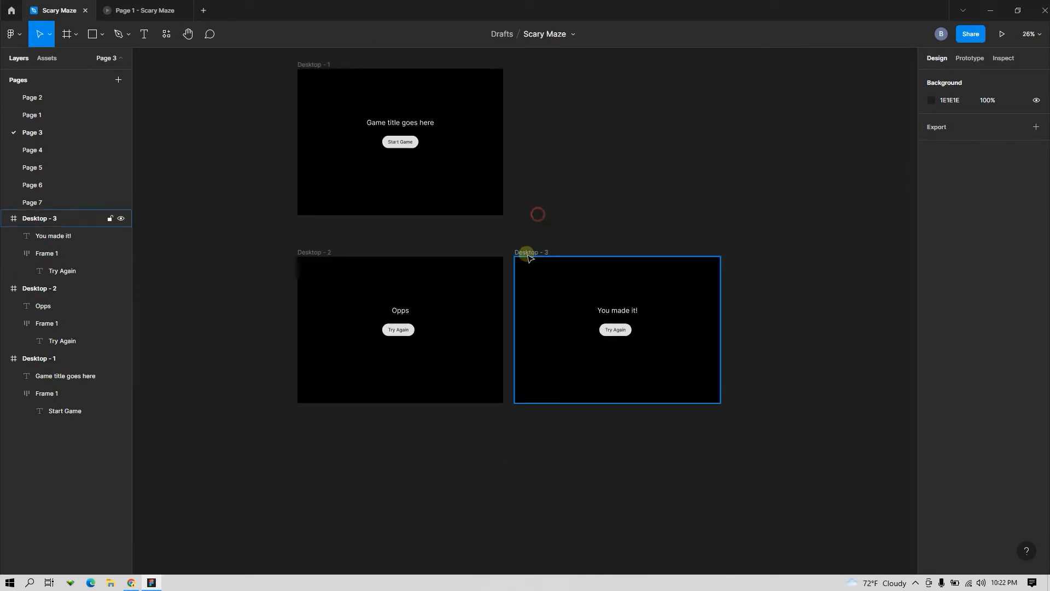
click(528, 253)
shift+click(313, 251)
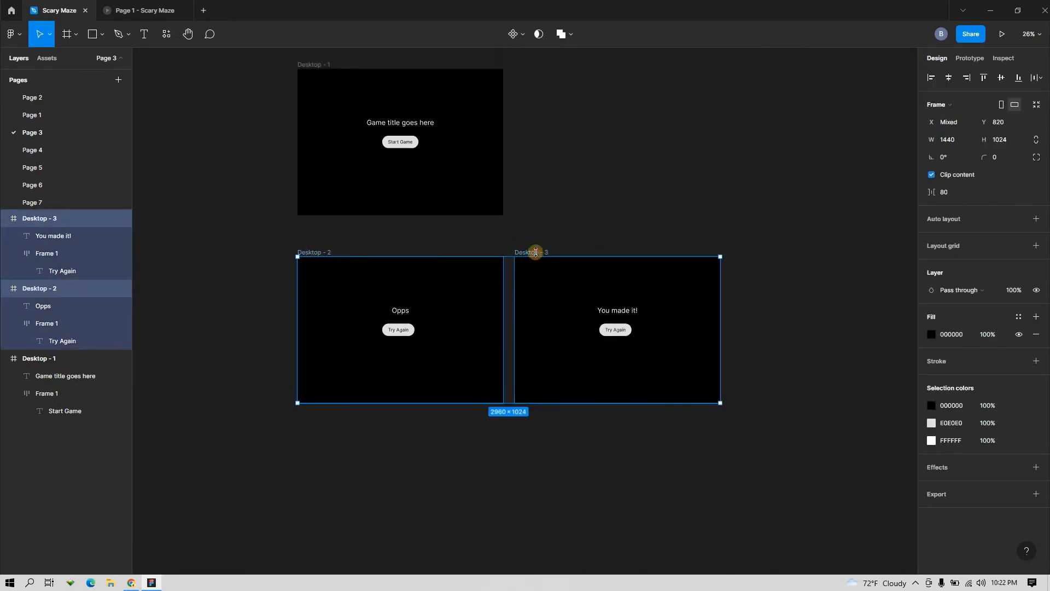
drag(531, 252, 532, 237)
click(555, 183)
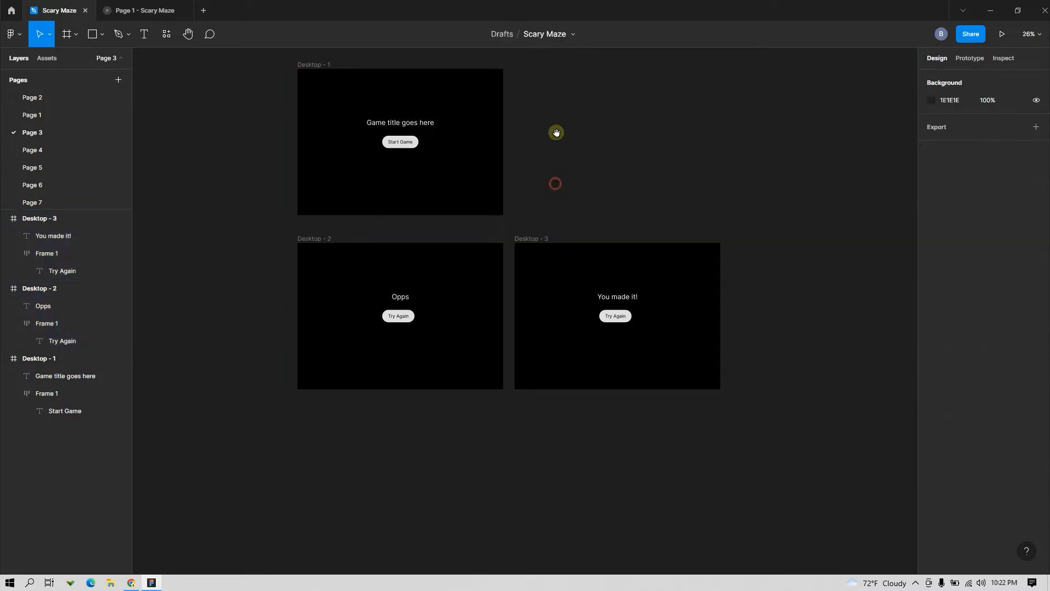
- Duplicate the start screen frame to its right and rename the copy "Level 1"
scroll(530, 208, up, 3)
scroll(507, 267, up, 3)
drag(448, 210, 498, 210)
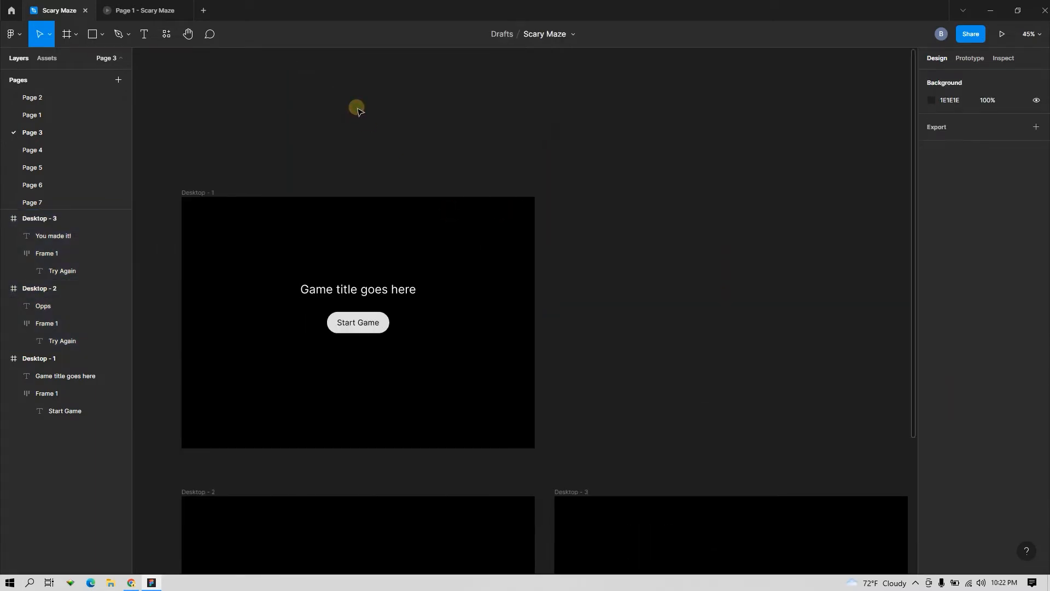
drag(208, 188, 576, 195)
double_click(574, 194)
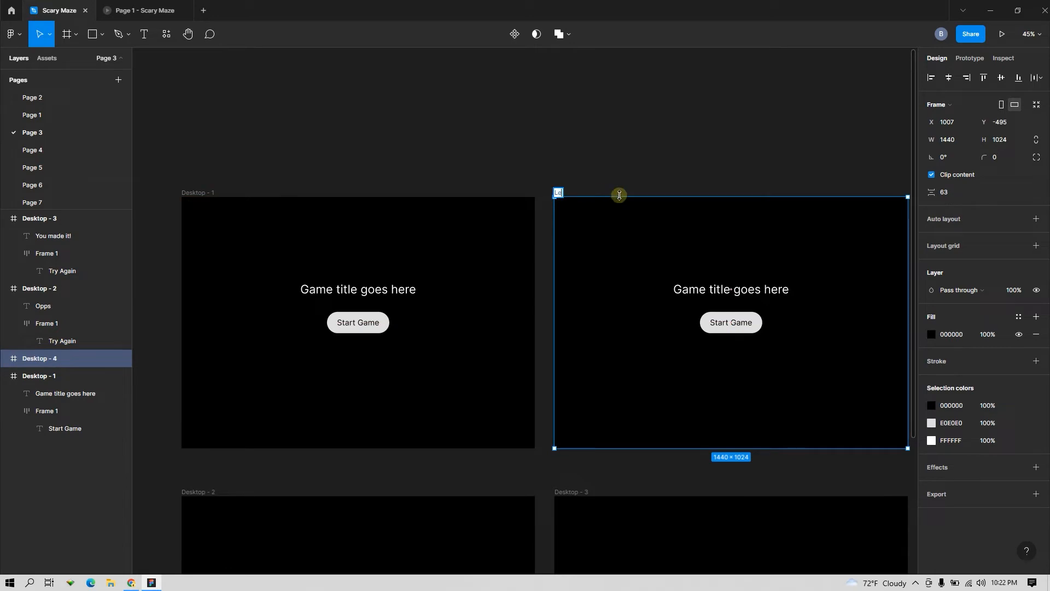
text(Level 1)
click(659, 131)
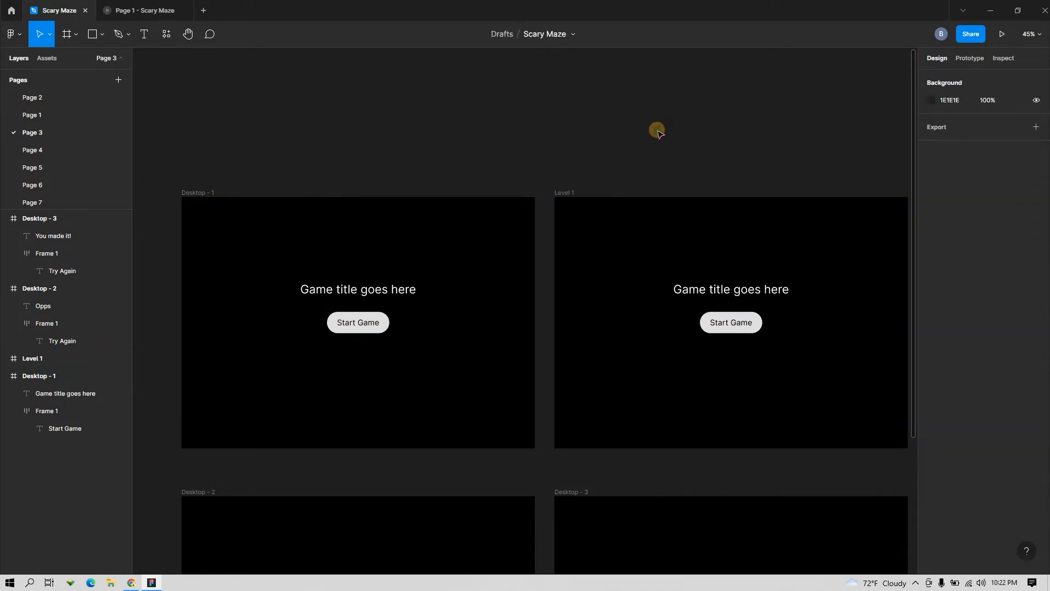
drag(710, 137, 542, 132)
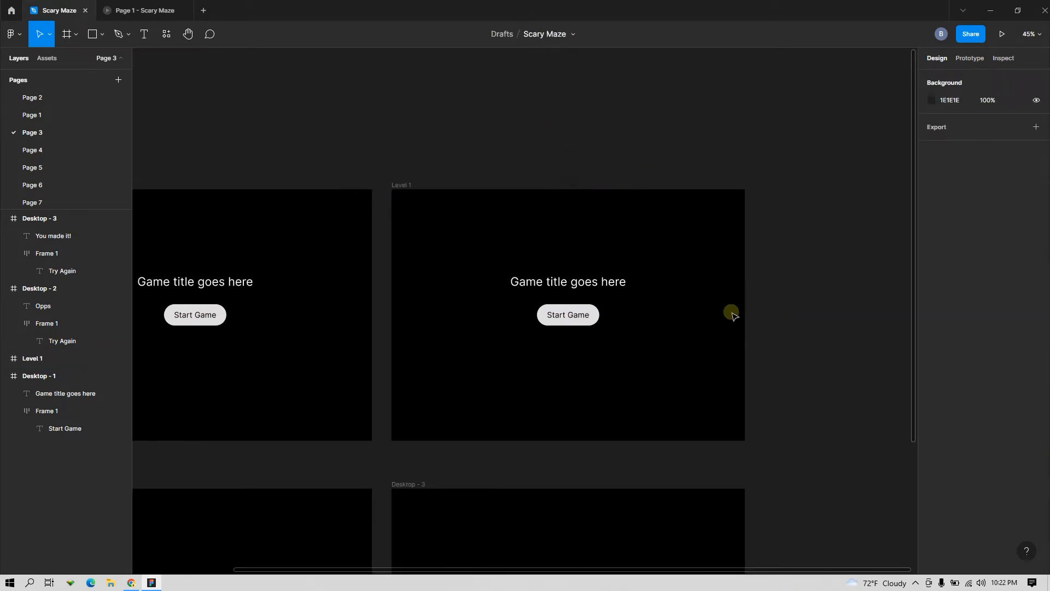
- Draw a narrow vertical rectangle about 84 × 247 in the Level 1 frame, above the Start Game button
scroll(654, 282, up, 2)
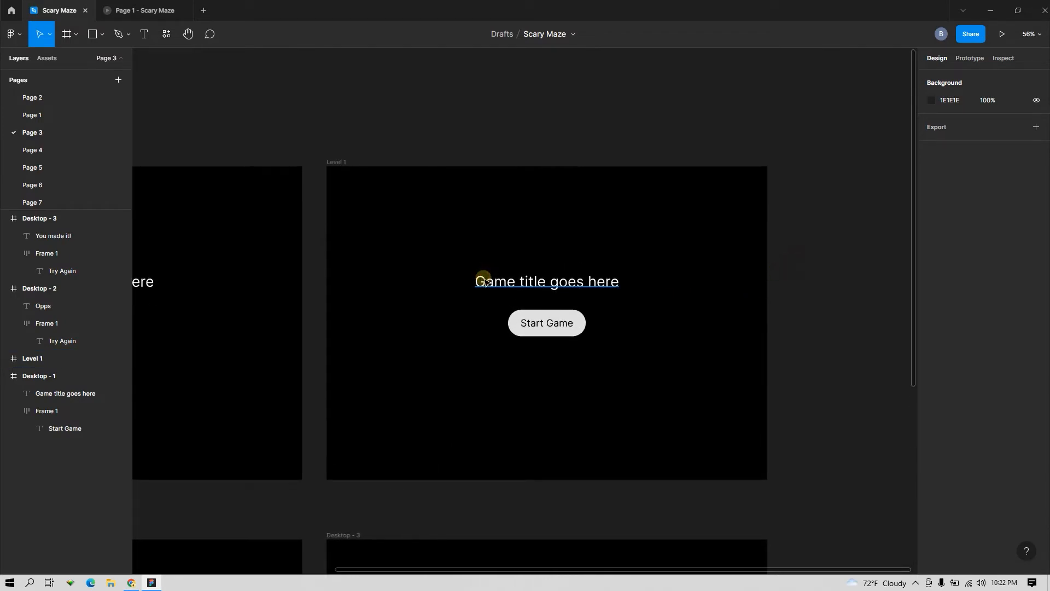
click(93, 34)
mouse_move(528, 205)
mouse_down()
mouse_move(566, 281)
mouse_move(554, 281)
mouse_up()
- Change the title text in the Level 1 frame to "Level 1" and move it to the frame's upper-left corner
click(589, 287)
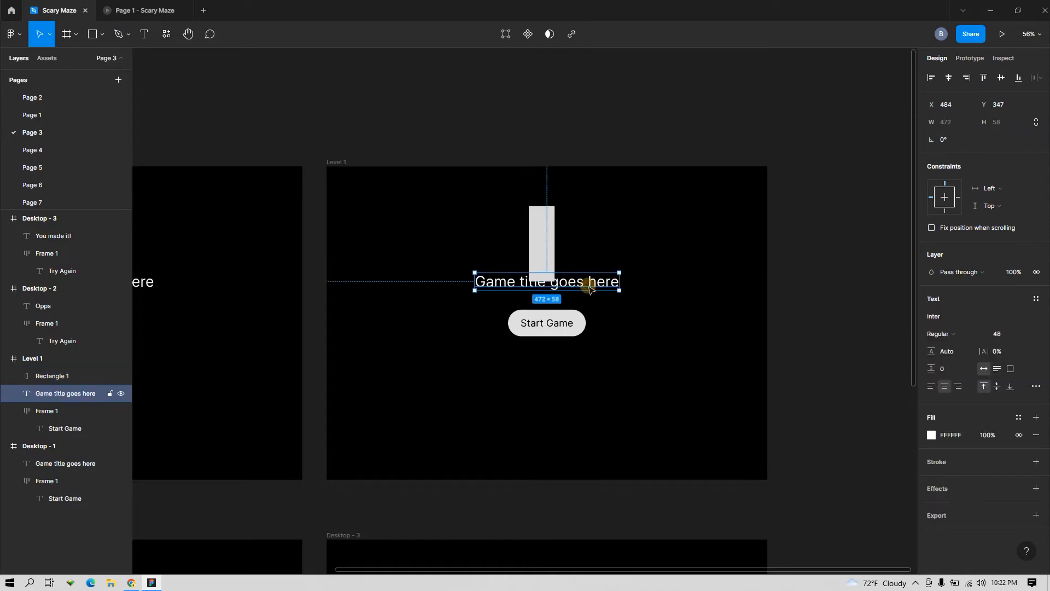
double_click(588, 285)
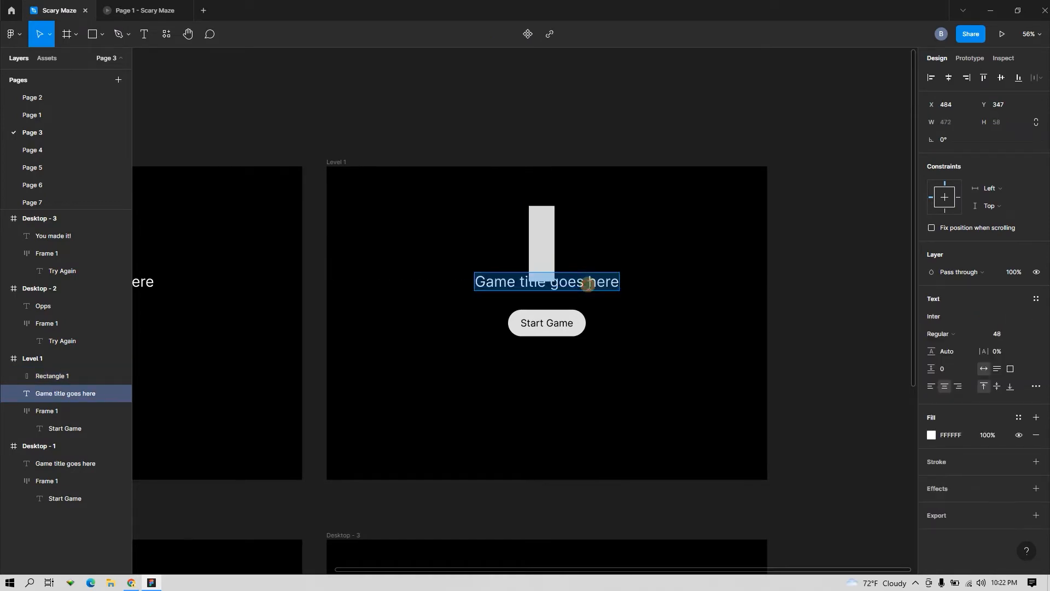
text(Level)
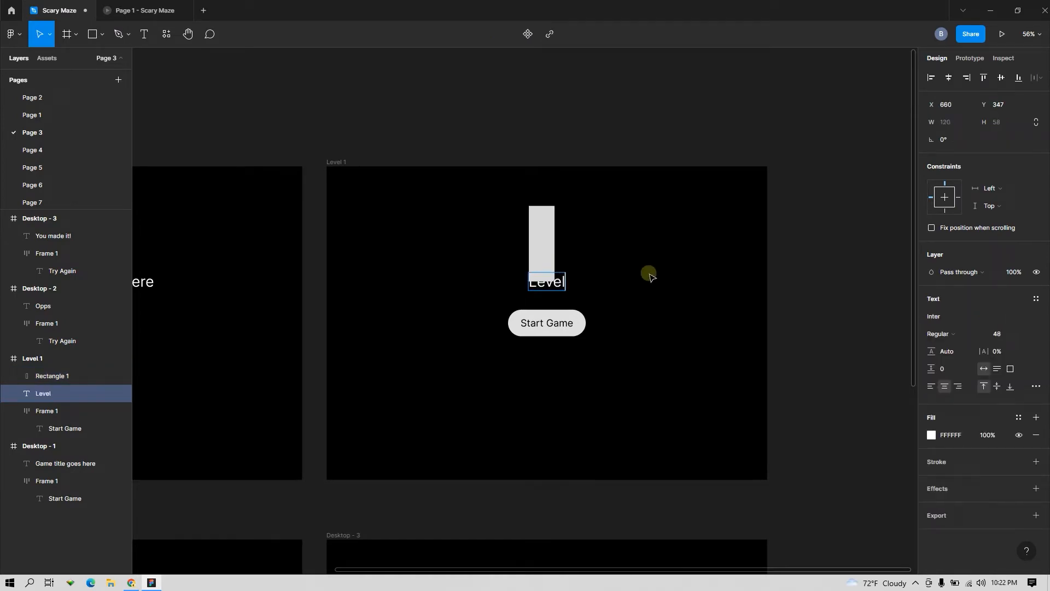
text( !)
key(Escape)
double_click(563, 283)
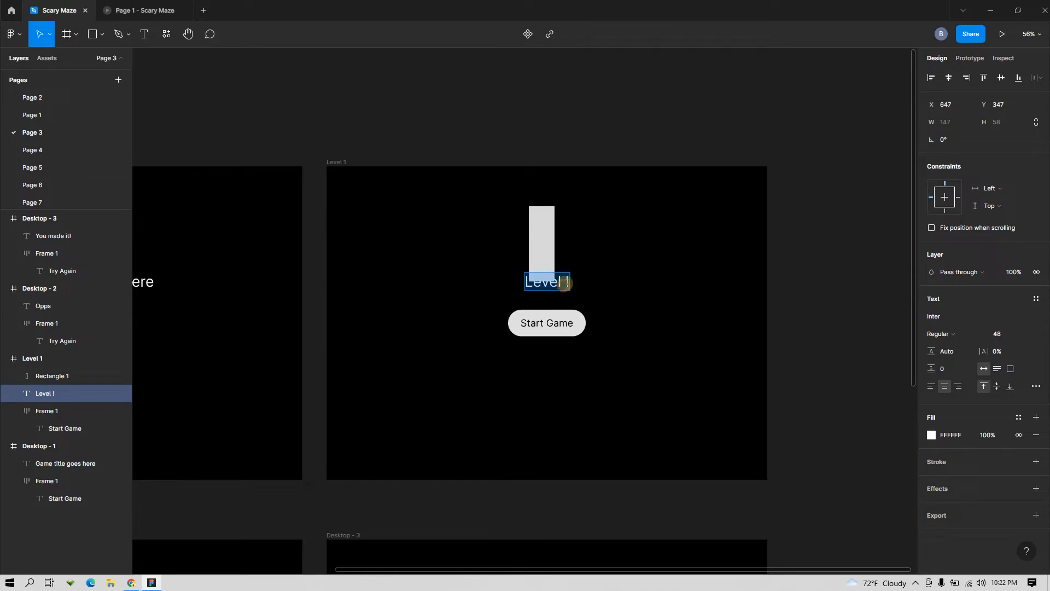
drag(567, 282, 395, 194)
key(Escape)
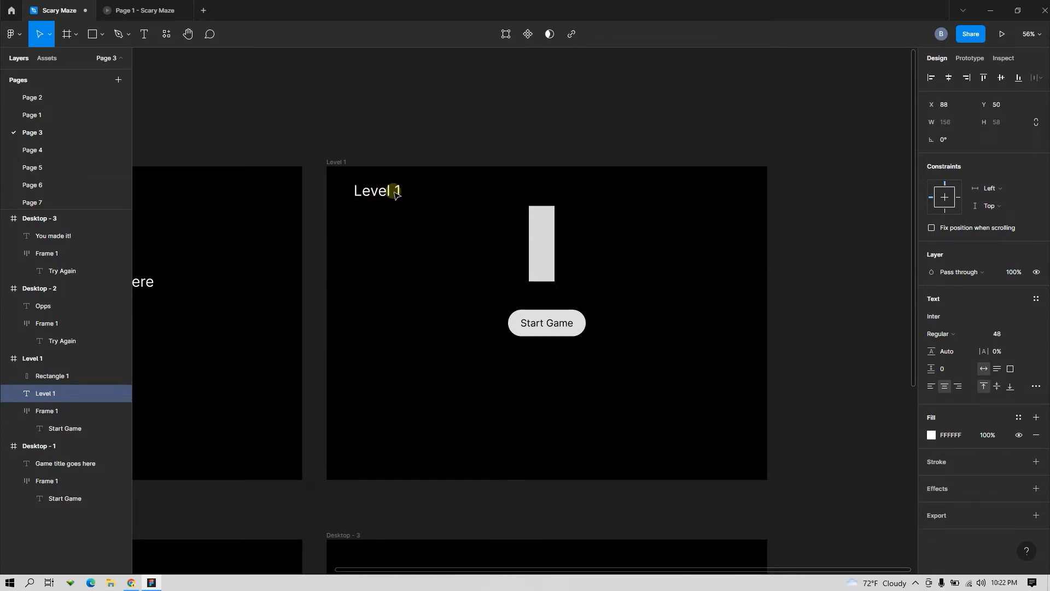
- Set the "Level 1" label to font size 32 and Medium weight, and shift it slightly closer to the frame's left edge
click(1026, 339)
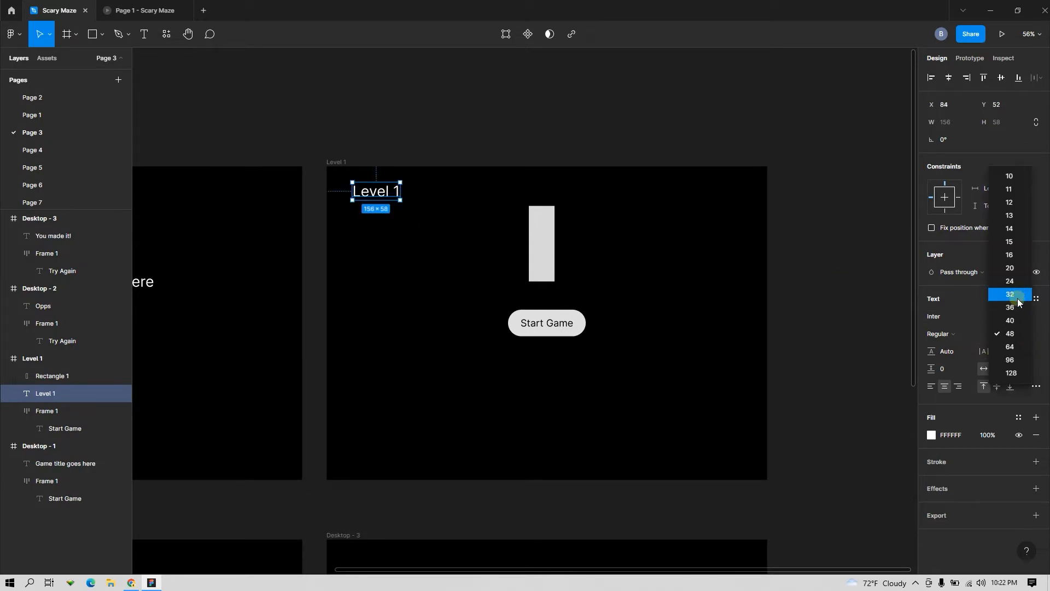
click(1016, 296)
click(952, 337)
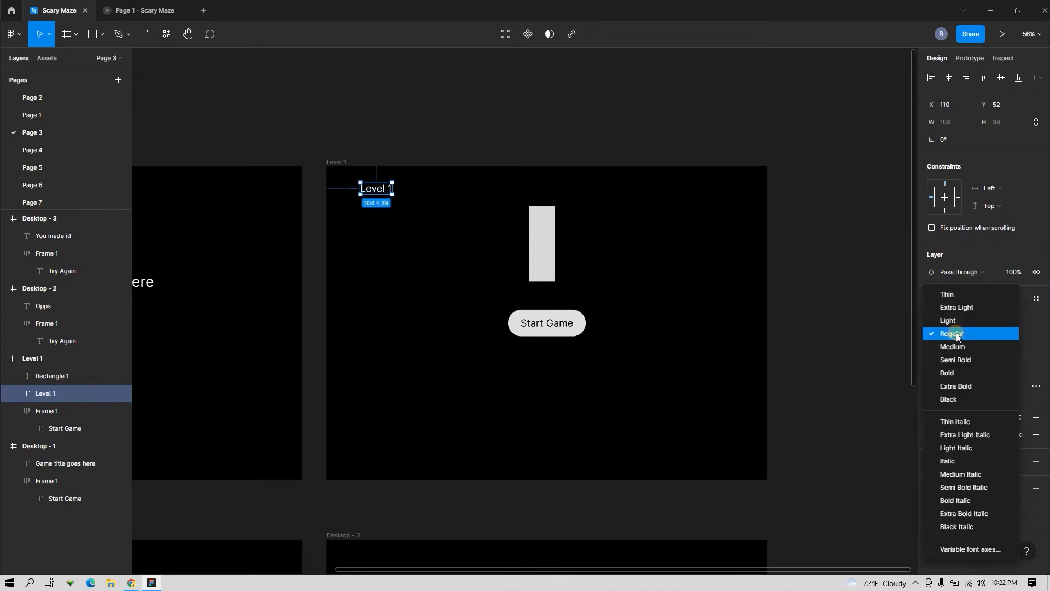
click(960, 348)
click(481, 121)
drag(376, 191, 364, 192)
click(434, 128)
drag(623, 244, 591, 219)
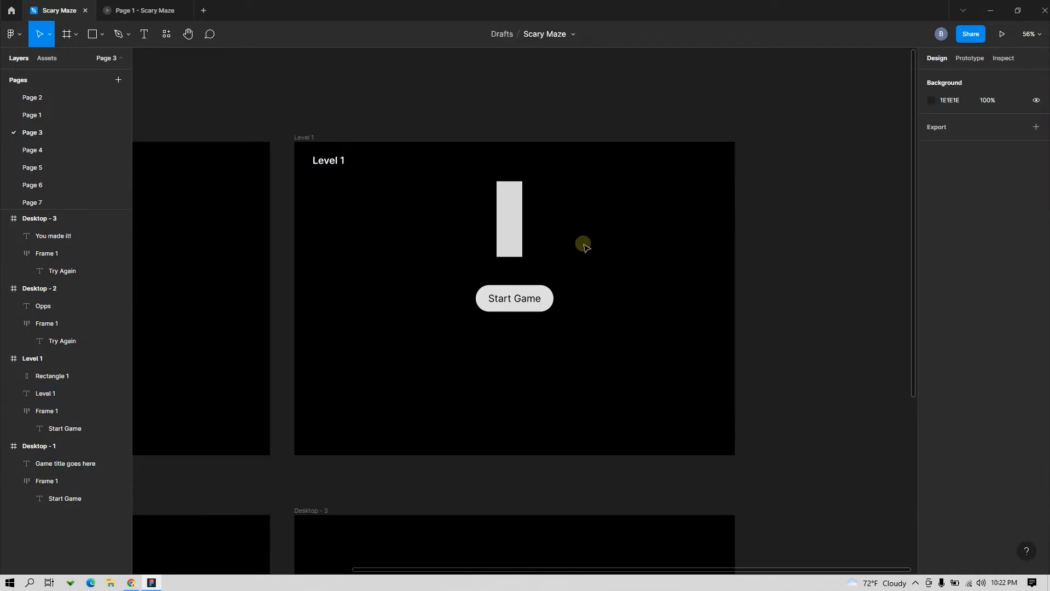
- Move the vertical rectangle down over the Start Game button, centred in the frame, and stretch it upward to a height of about 268
click(527, 295)
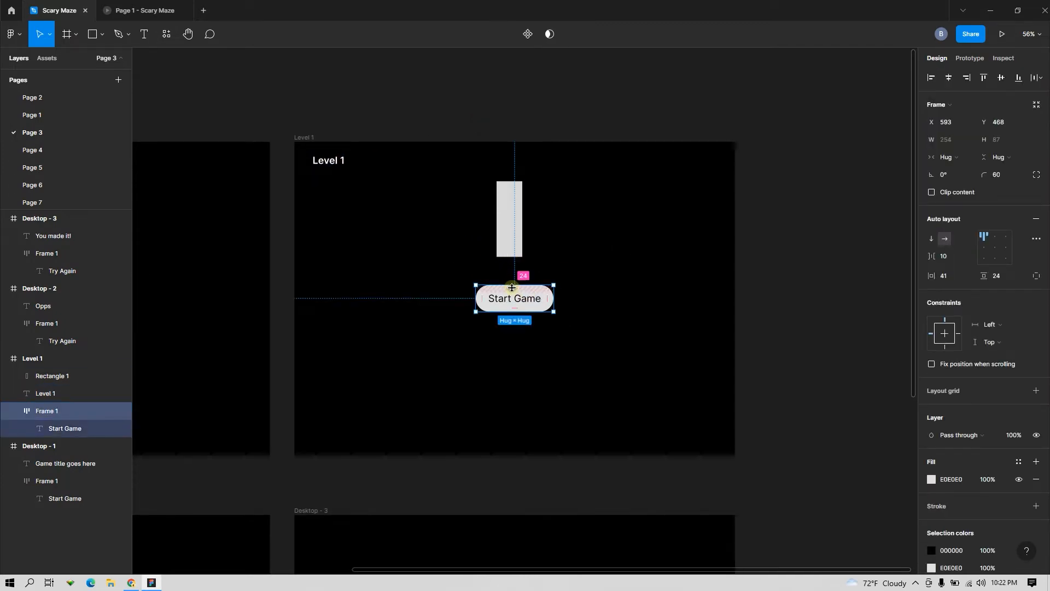
scroll(520, 274, left, 3)
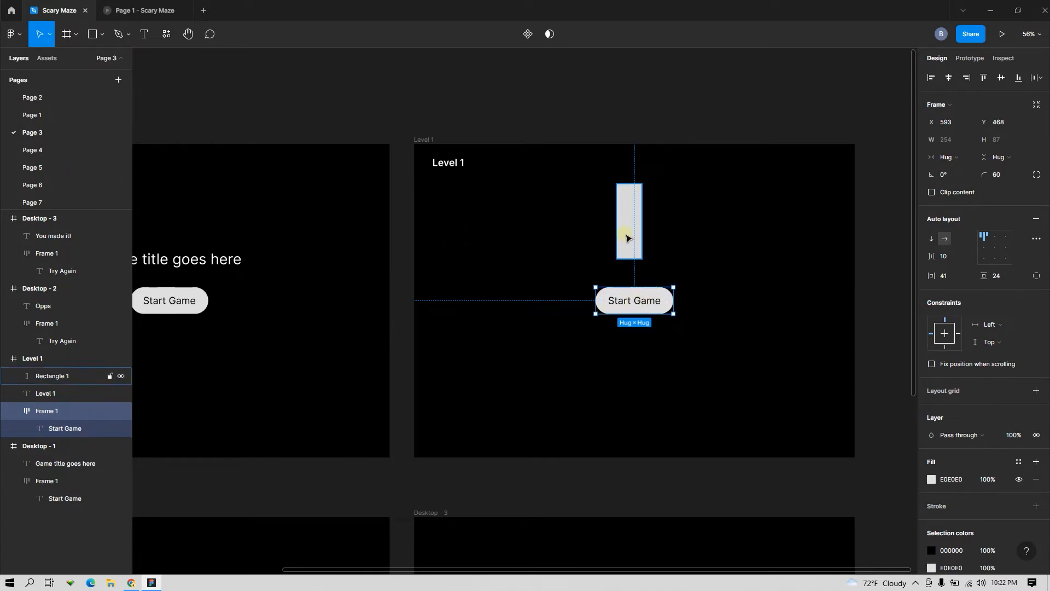
drag(628, 235, 633, 288)
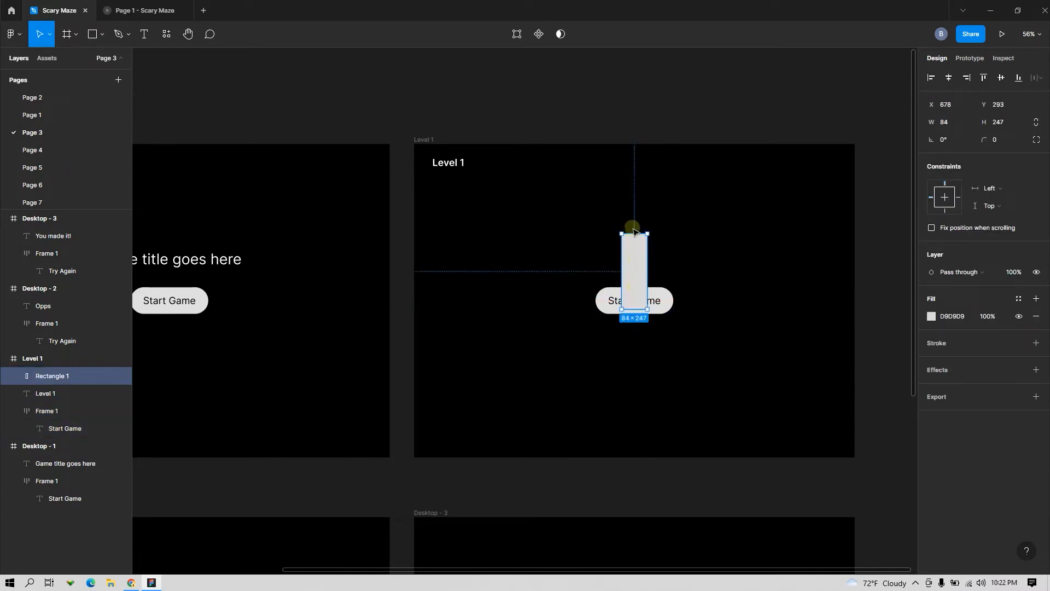
mouse_move(633, 231)
mouse_down()
mouse_move(628, 274)
mouse_move(631, 227)
mouse_up()
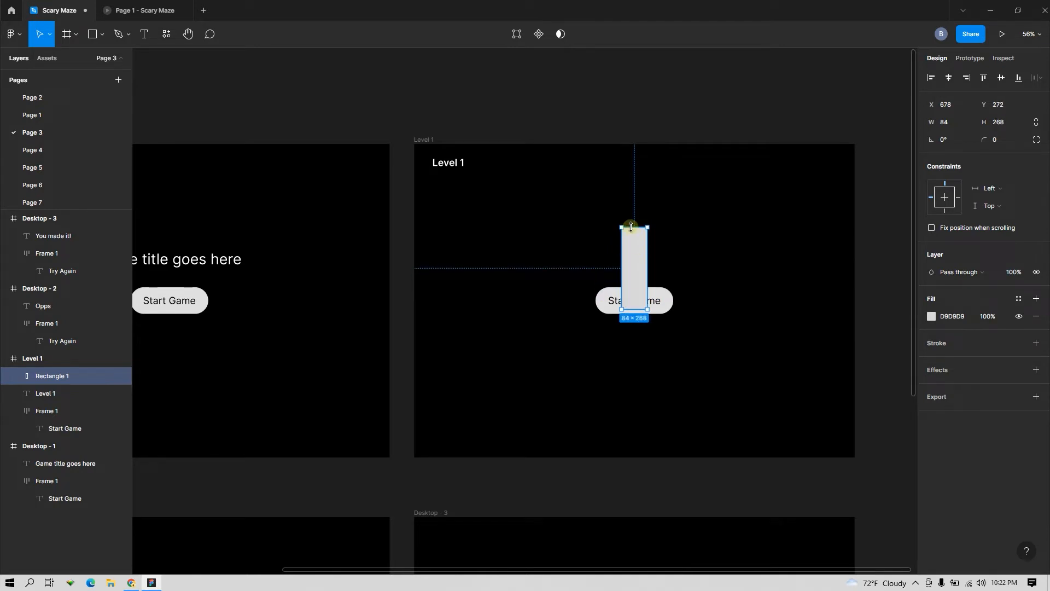
click(652, 135)
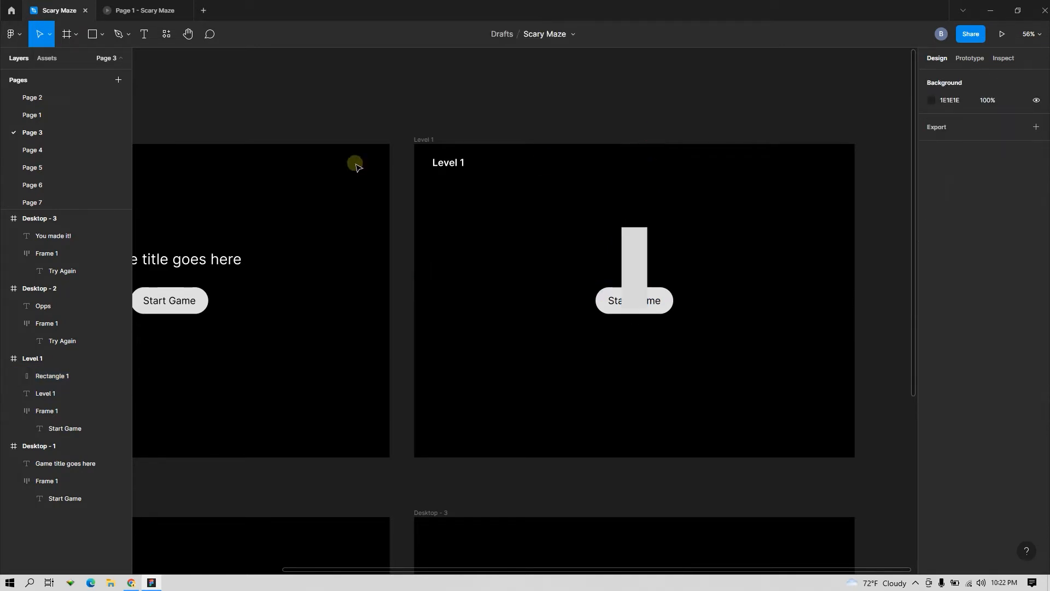
- Draw a horizontal rectangle about 353 × 79 leading left from the vertical bar, with its top edge flush with the bar's top
key(r)
drag(519, 227, 628, 251)
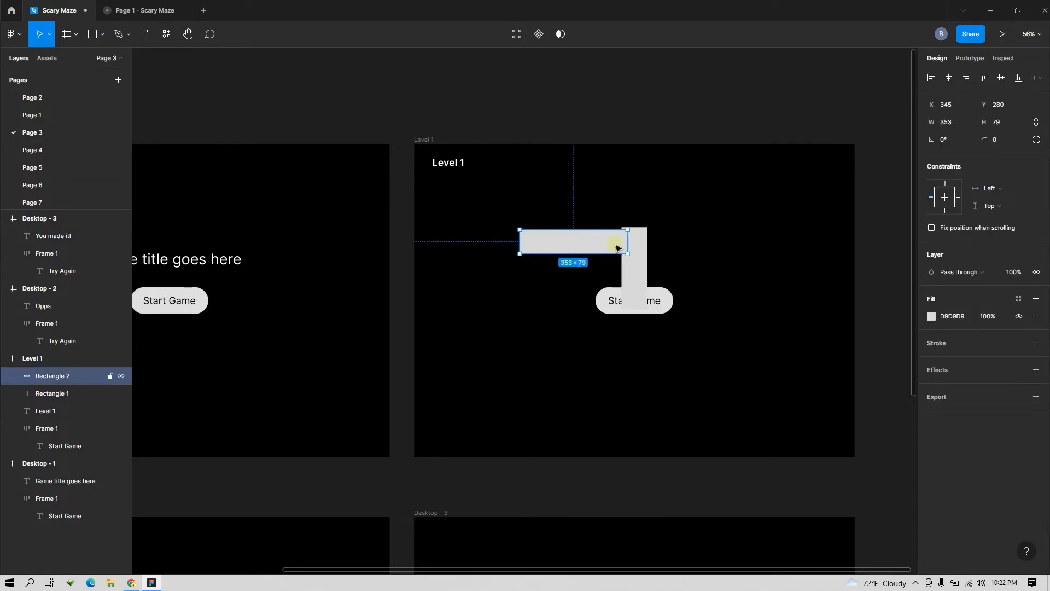
click(578, 198)
scroll(563, 195, down, 2)
click(549, 195)
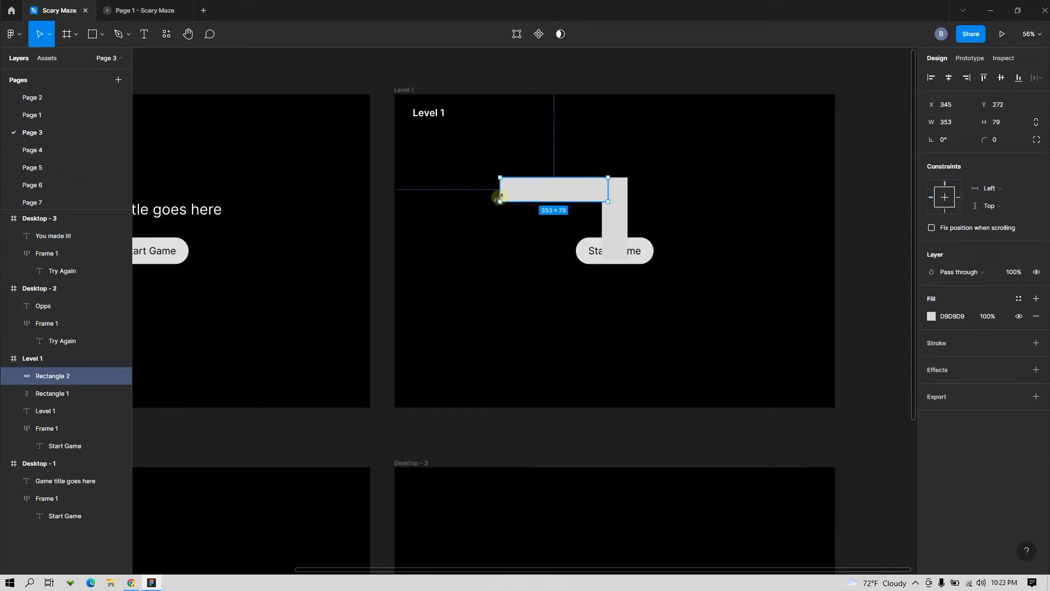
- Draw a tall vertical rectangle about 91 × 501 running down from the left end of the horizontal bar
click(88, 34)
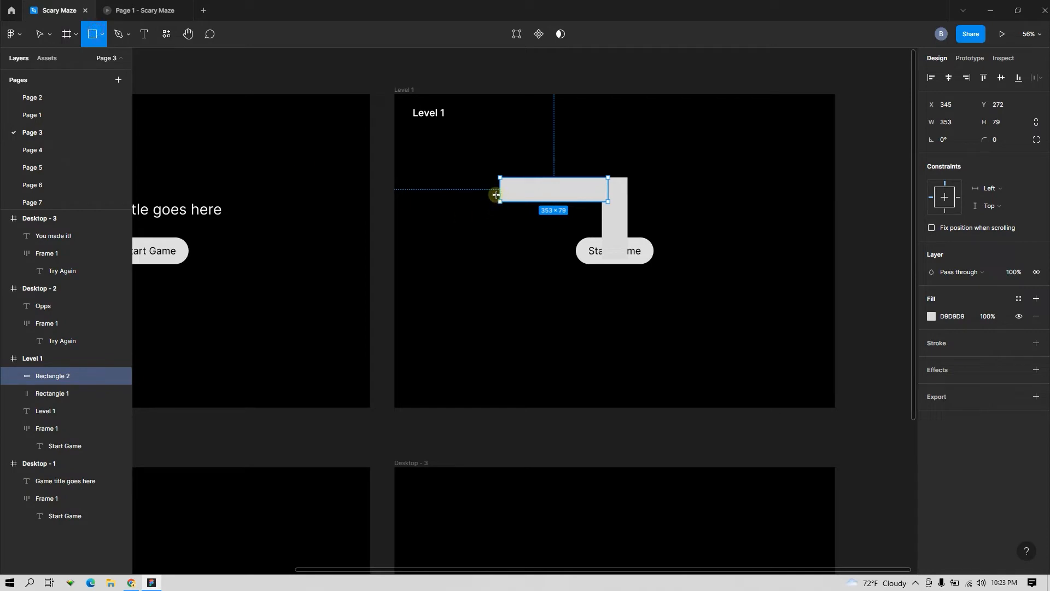
drag(499, 195, 528, 350)
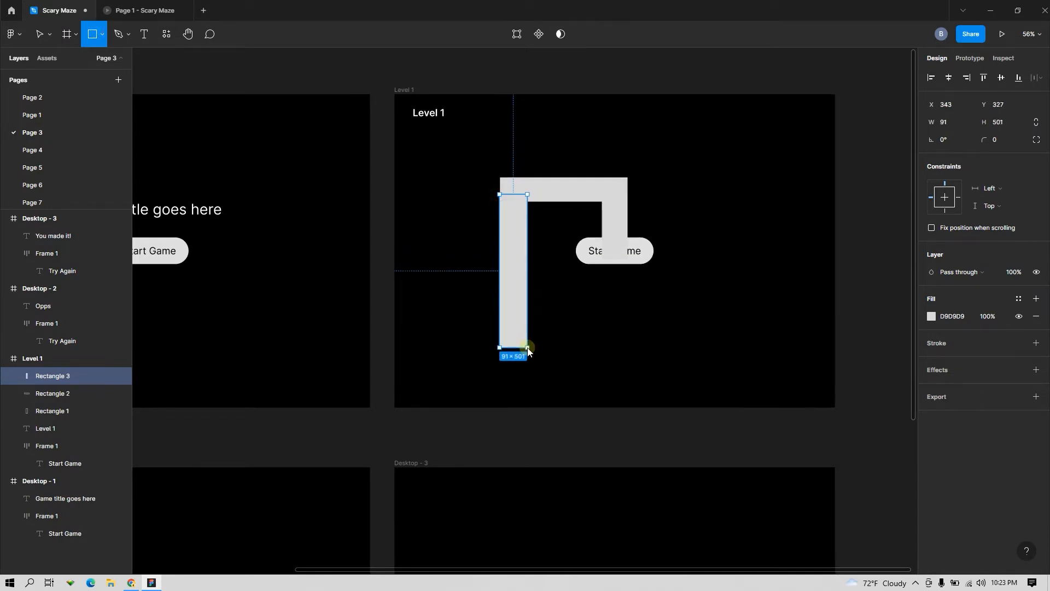
drag(700, 242, 541, 258)
click(704, 271)
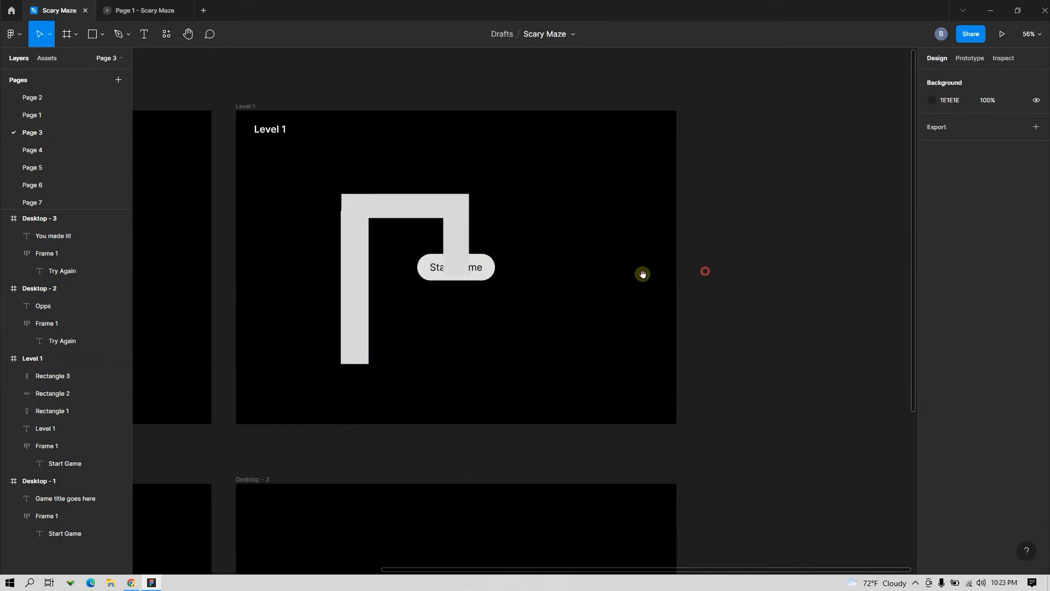
- Shift the tall vertical rectangle further left and extend the horizontal bar's left end to meet its outer edge
drag(369, 261, 589, 295)
click(626, 327)
click(621, 229)
drag(615, 220, 579, 220)
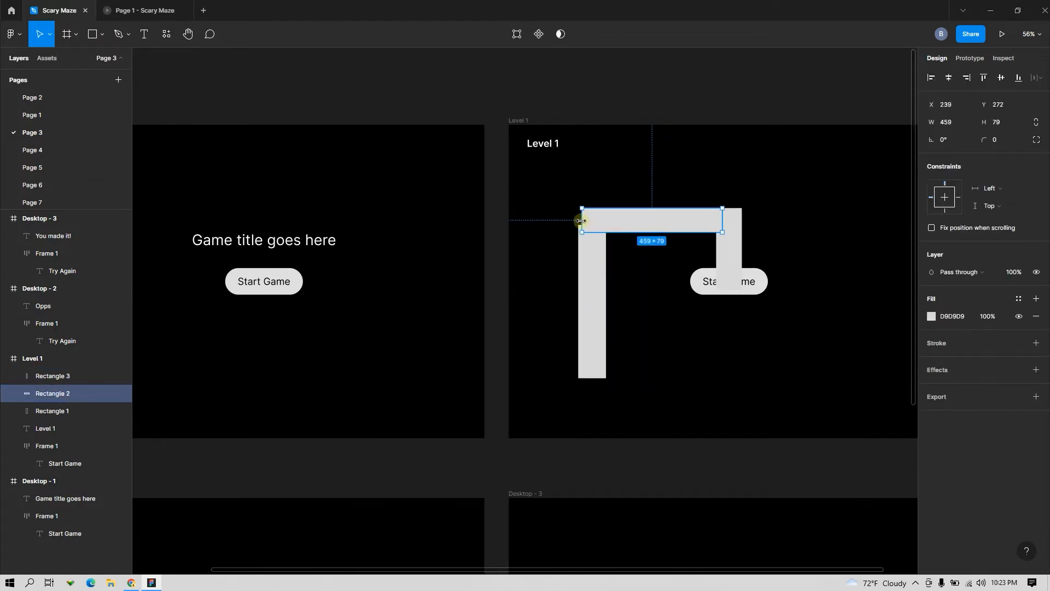
click(477, 93)
- Draw a rectangle about 197 × 71 across the lower end of the tall bar and fill it with red F83B3B
click(93, 35)
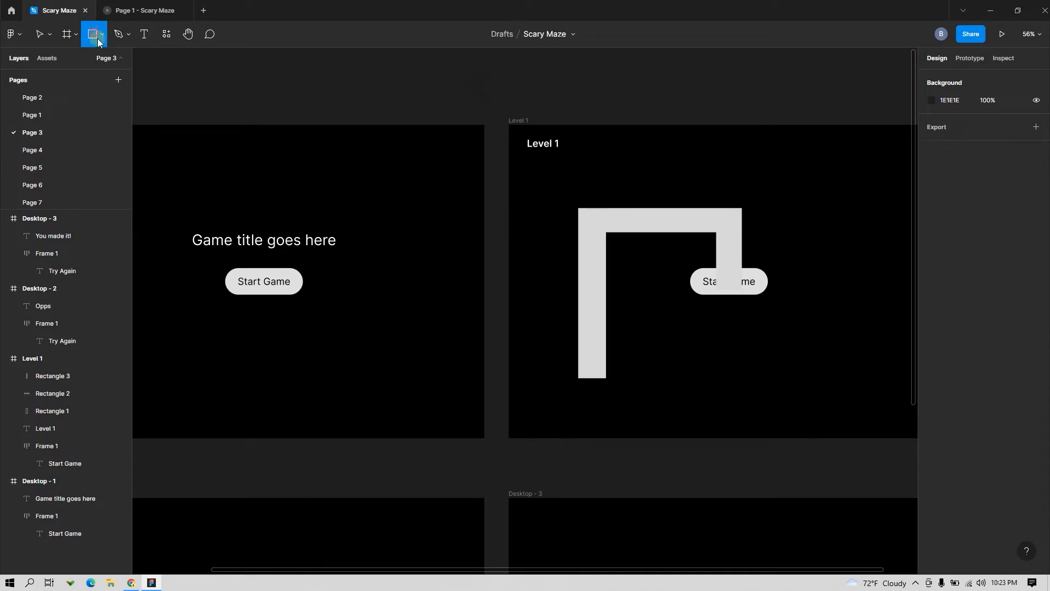
drag(568, 374, 623, 396)
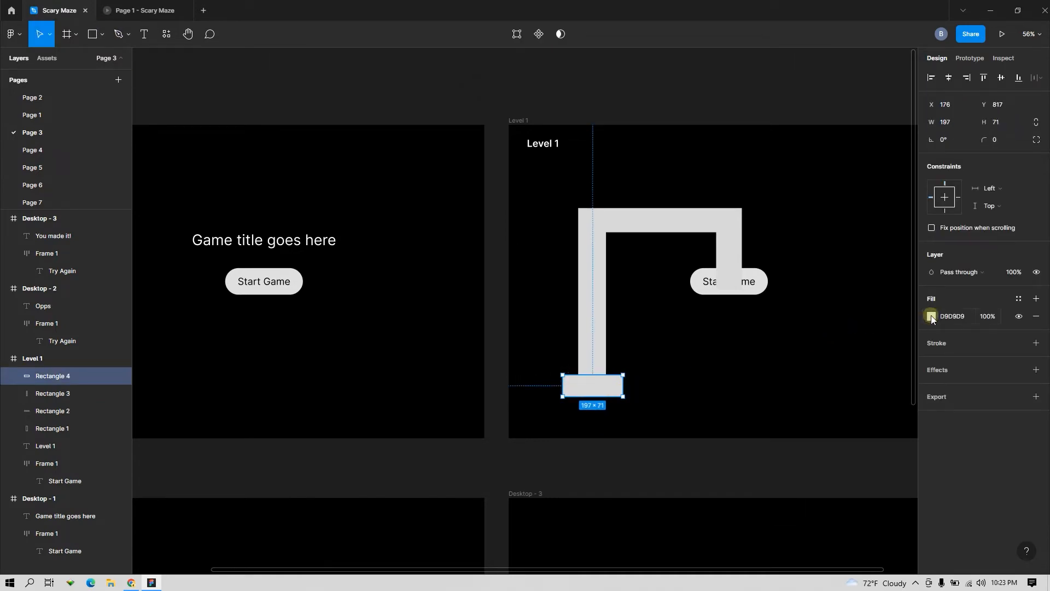
click(931, 317)
drag(835, 316, 887, 307)
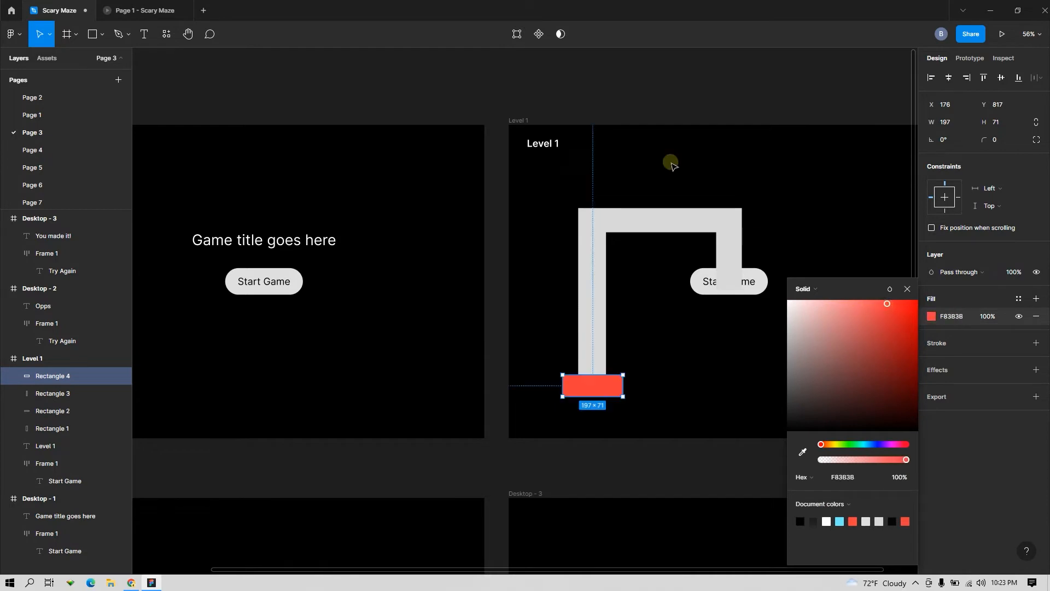
click(661, 107)
- Extend the bottom edge of the red rectangle slightly downward
drag(634, 420, 582, 394)
click(556, 369)
double_click(557, 370)
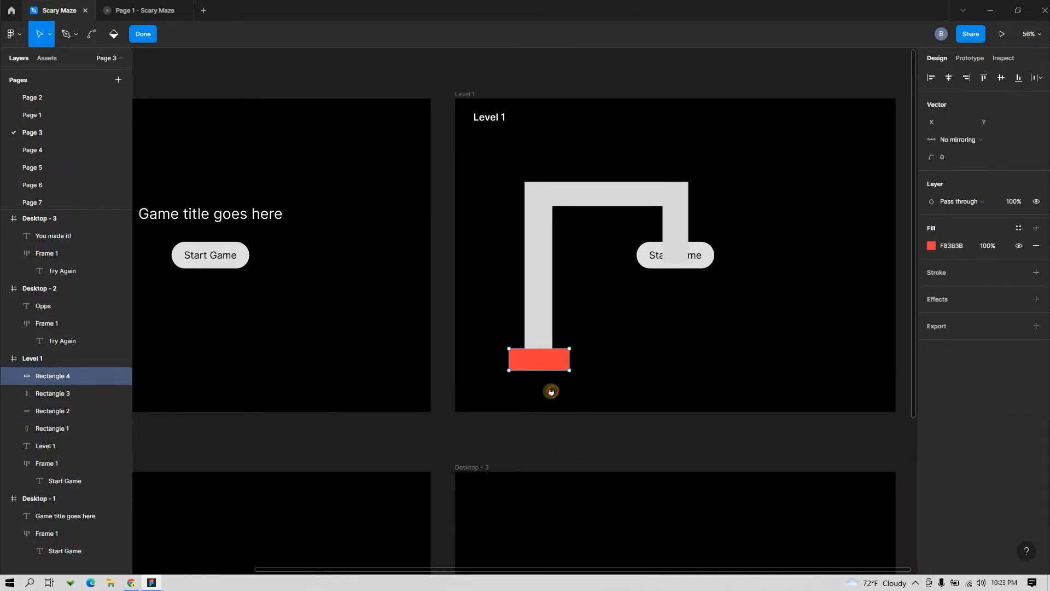
click(560, 452)
click(558, 425)
click(543, 358)
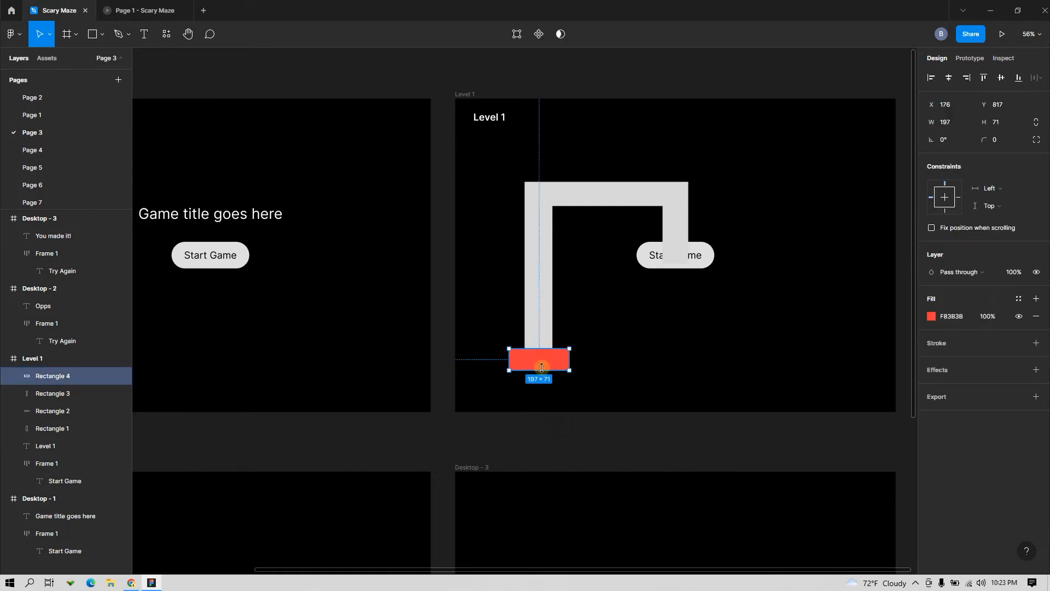
drag(542, 371, 543, 373)
click(557, 433)
- Delete the Start Game button from the Level 1 frame
scroll(711, 345, right, 5)
scroll(711, 345, up, 2)
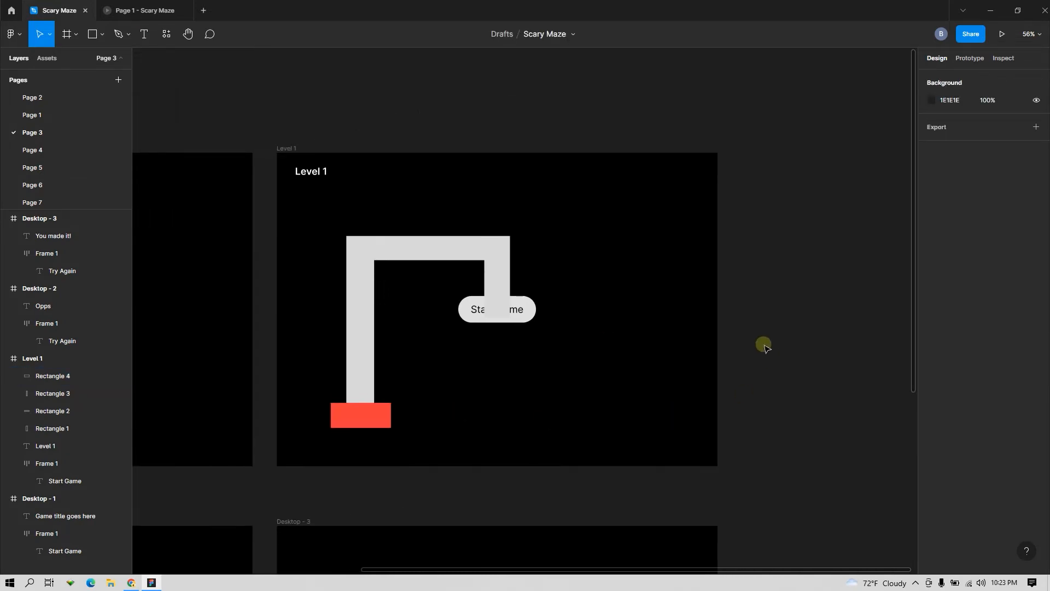
scroll(495, 284, up, 3)
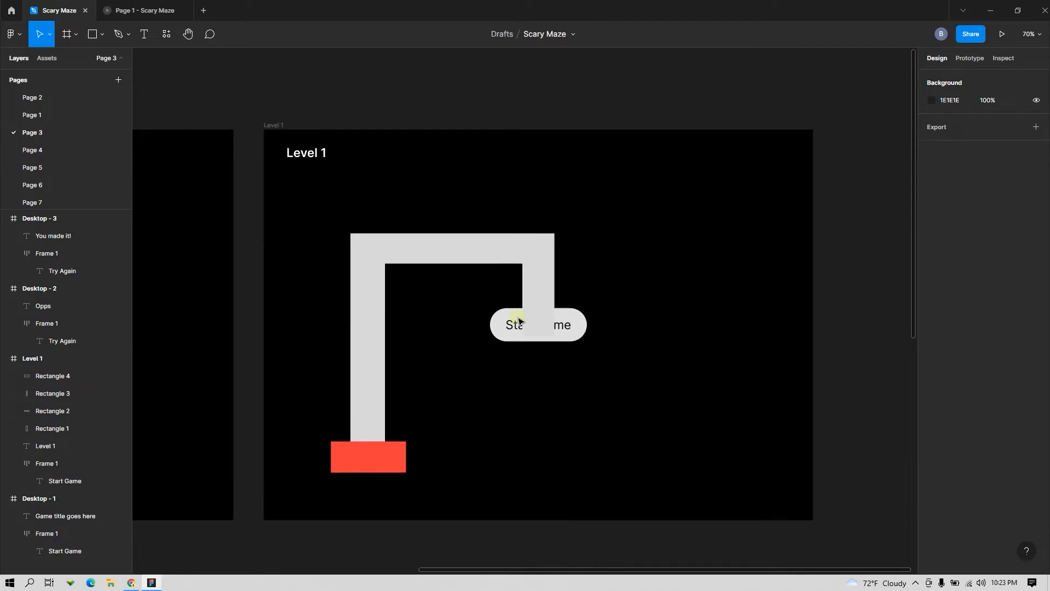
click(578, 326)
key(Delete)
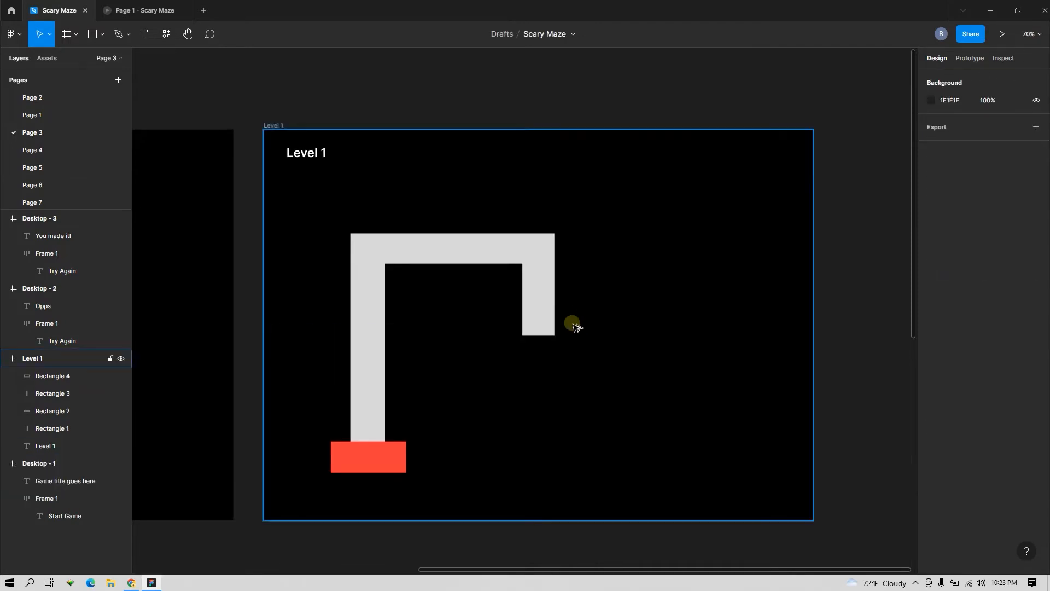
- Select the three grey rectangles of the maze path together and change their fill to light blue
scroll(572, 322, down, 2)
drag(788, 289, 765, 303)
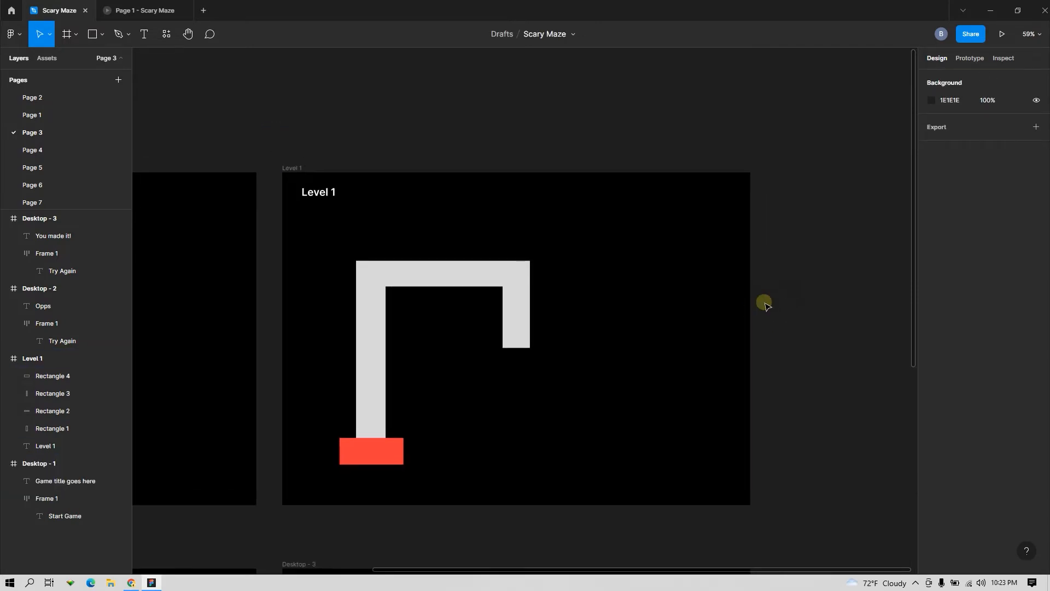
drag(535, 271, 545, 279)
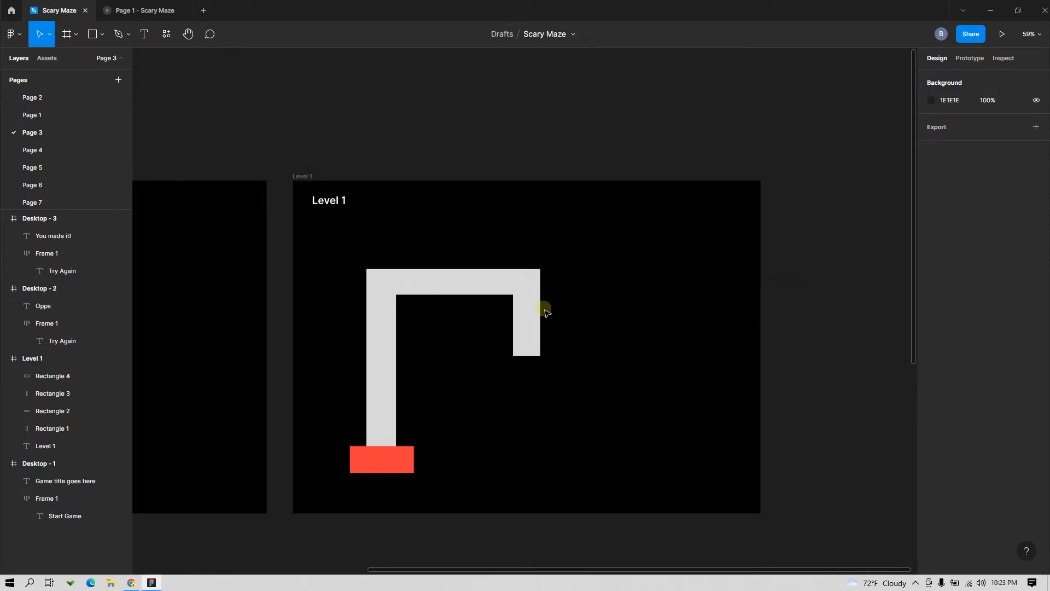
click(527, 307)
shift+click(487, 281)
shift+click(382, 342)
shift+click(382, 341)
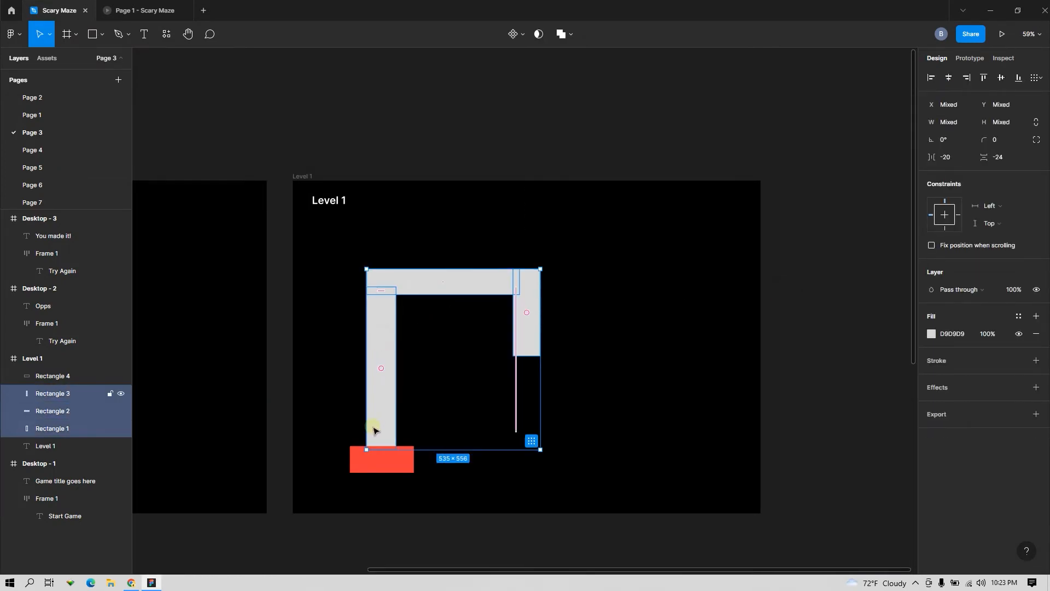
ctrl+scroll(394, 407, down, 5)
drag(290, 290, 390, 276)
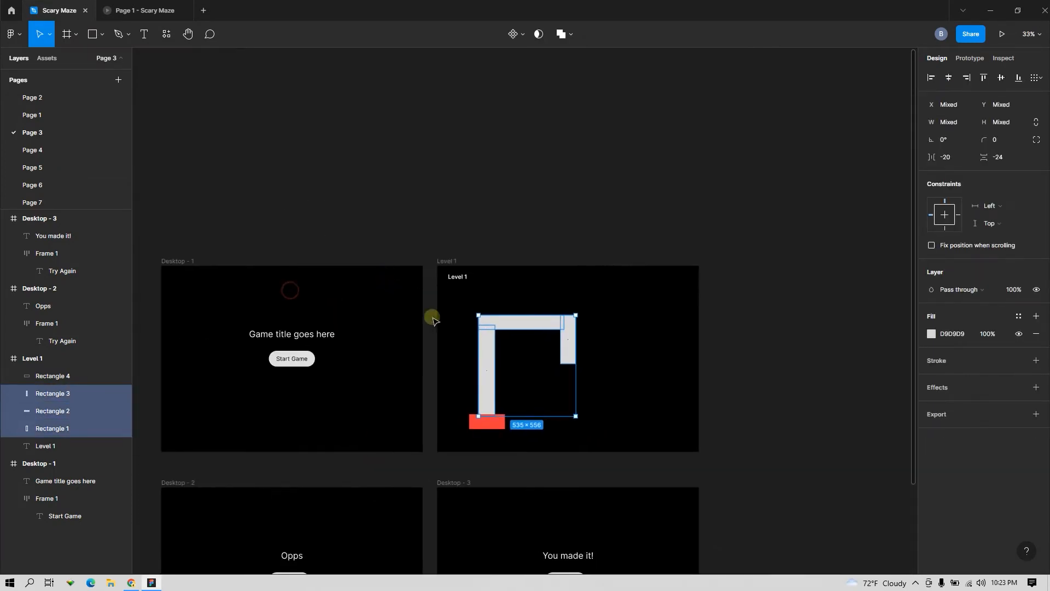
click(934, 332)
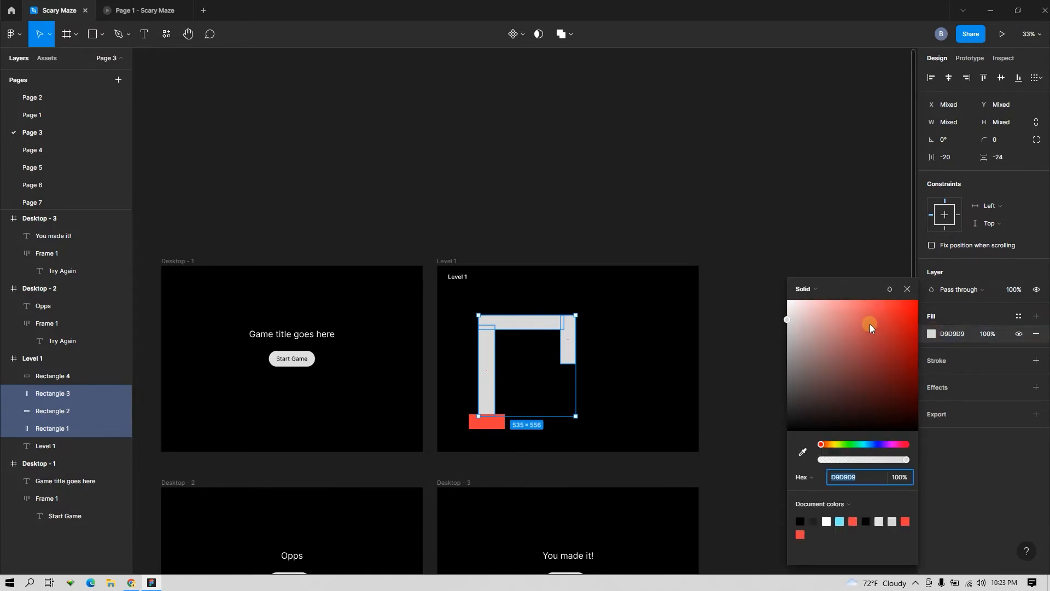
drag(861, 443, 858, 444)
drag(871, 335, 852, 304)
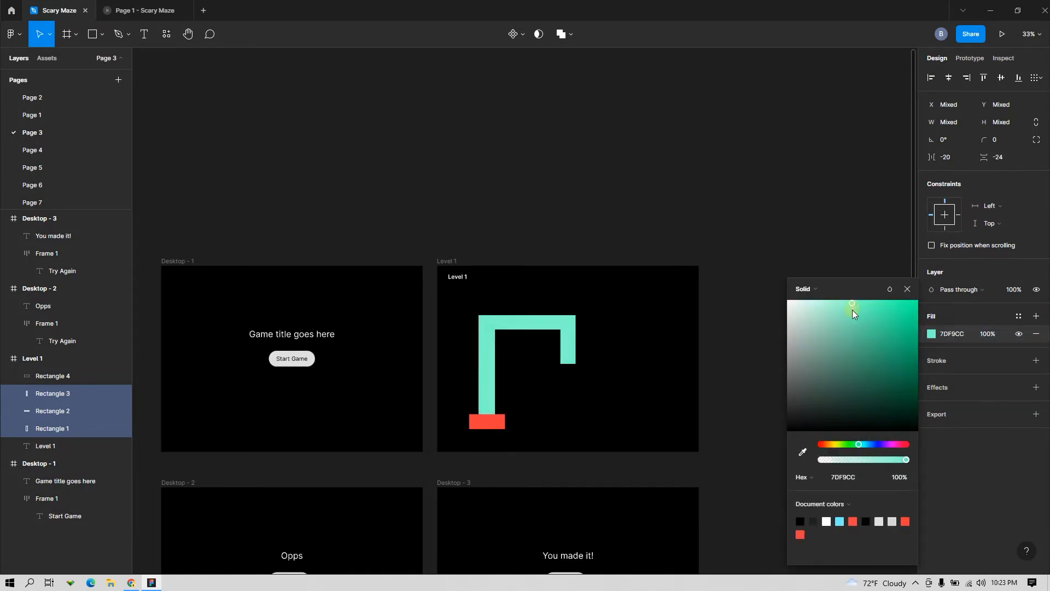
drag(861, 445, 867, 443)
click(680, 110)
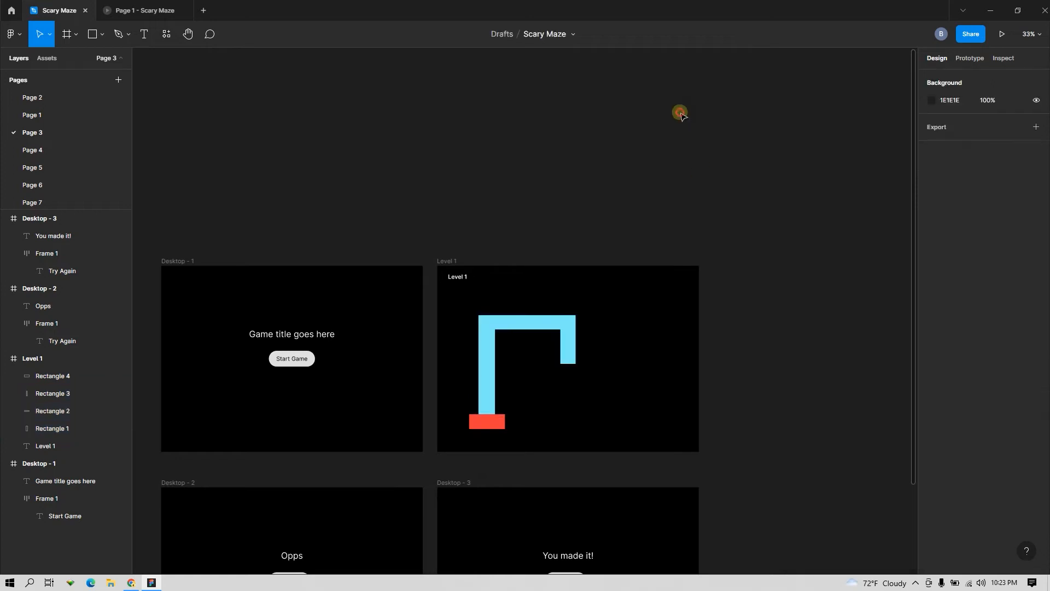
- Draw a rectangle above the maze path in the Level 1 frame, stretch it across the frame to 1440 × 272, and send it to the back
scroll(610, 341, up, 3)
drag(446, 241, 480, 234)
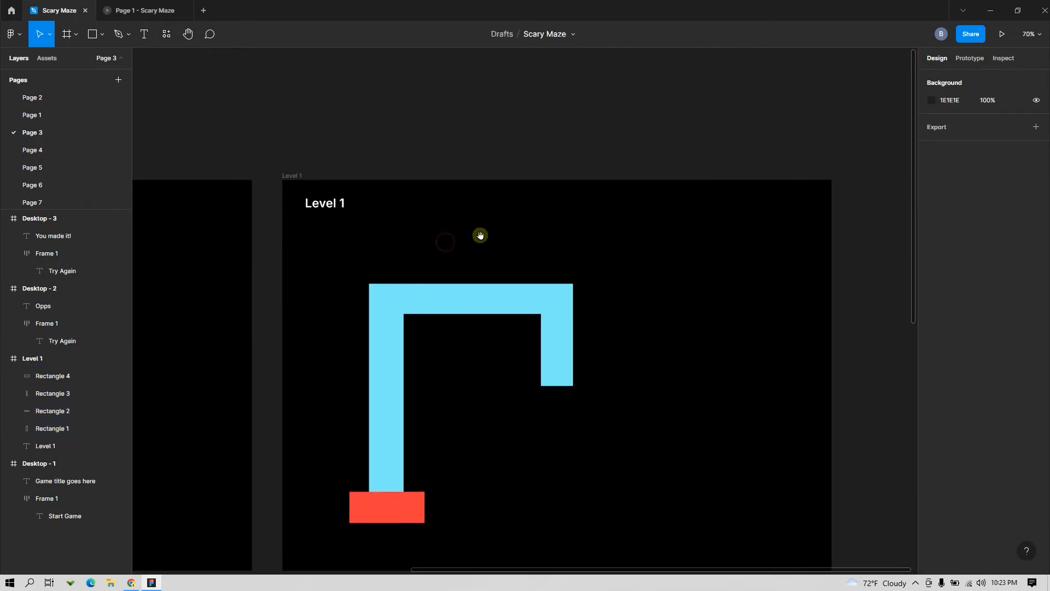
click(92, 34)
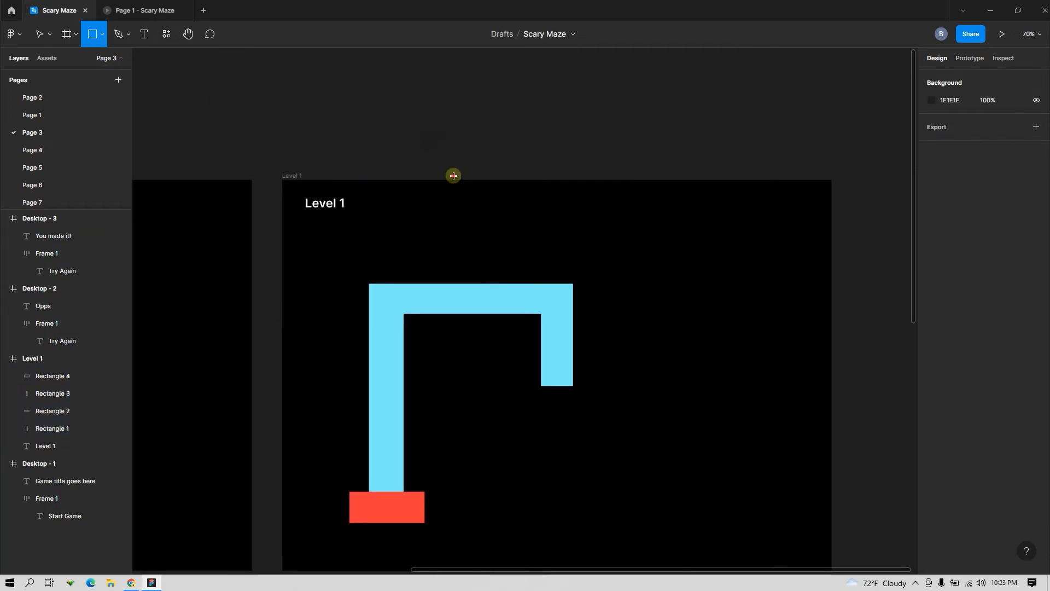
drag(453, 175, 671, 283)
drag(453, 232, 283, 227)
key(bracketleft)
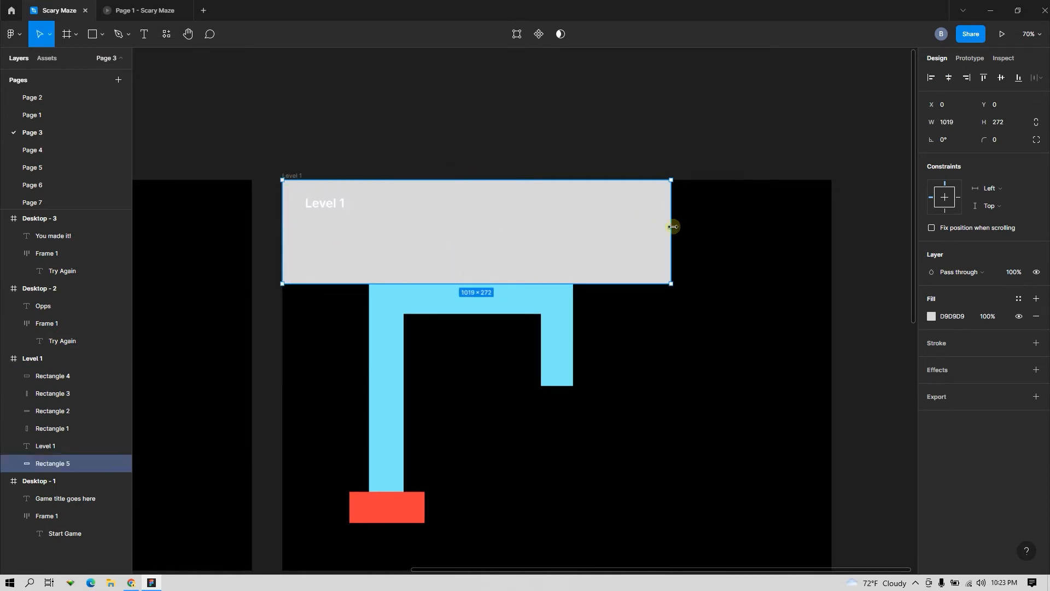
drag(673, 227, 829, 246)
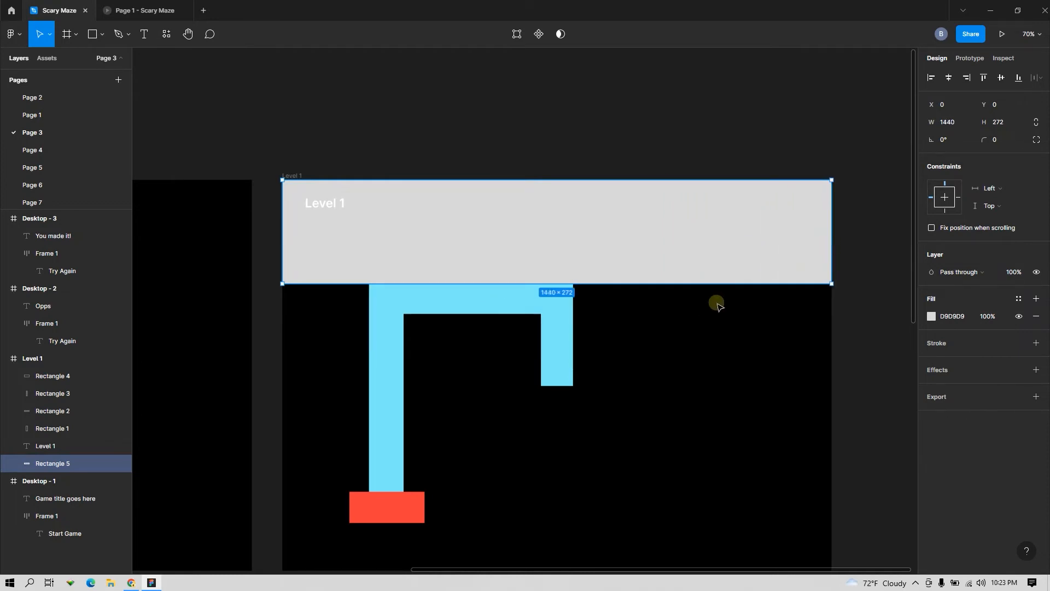
- Fill the rectangle above the maze path with the frame's black, 000000
key(i)
click(716, 322)
scroll(689, 257, down, 2)
scroll(689, 257, right, 3)
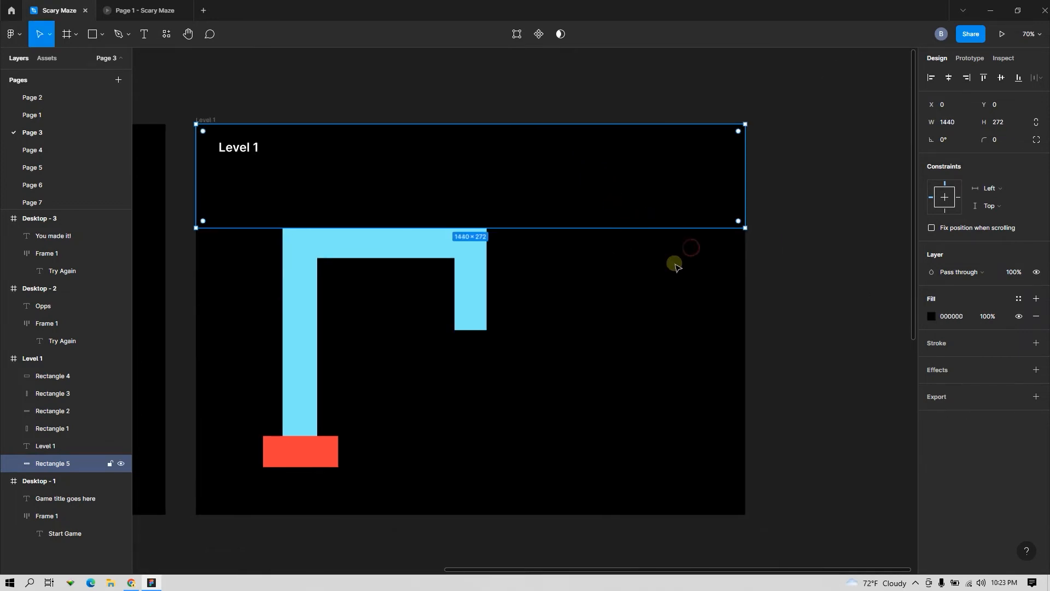
click(815, 244)
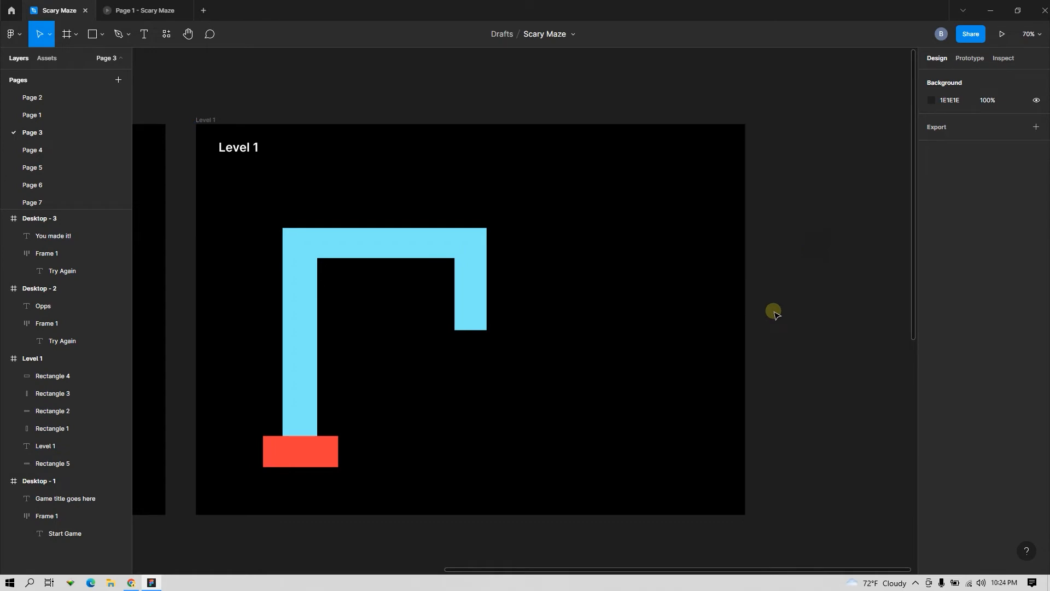
- Draw a rectangle about 679 × 760 from the path's outer right edge to the frame's lower corner and fill it with black 000000
key(r)
drag(486, 224, 743, 513)
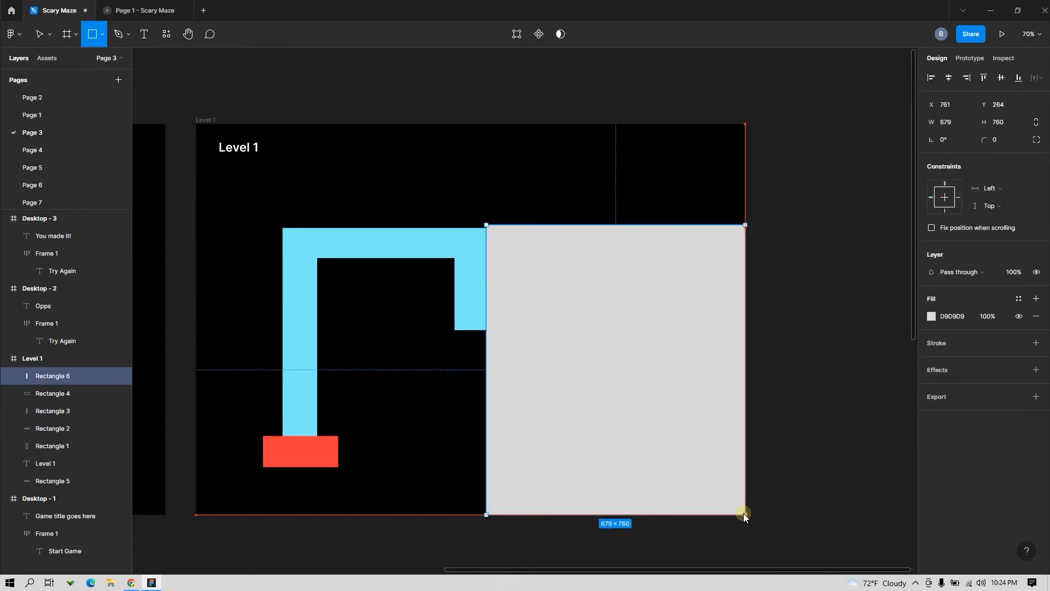
key(i)
click(614, 162)
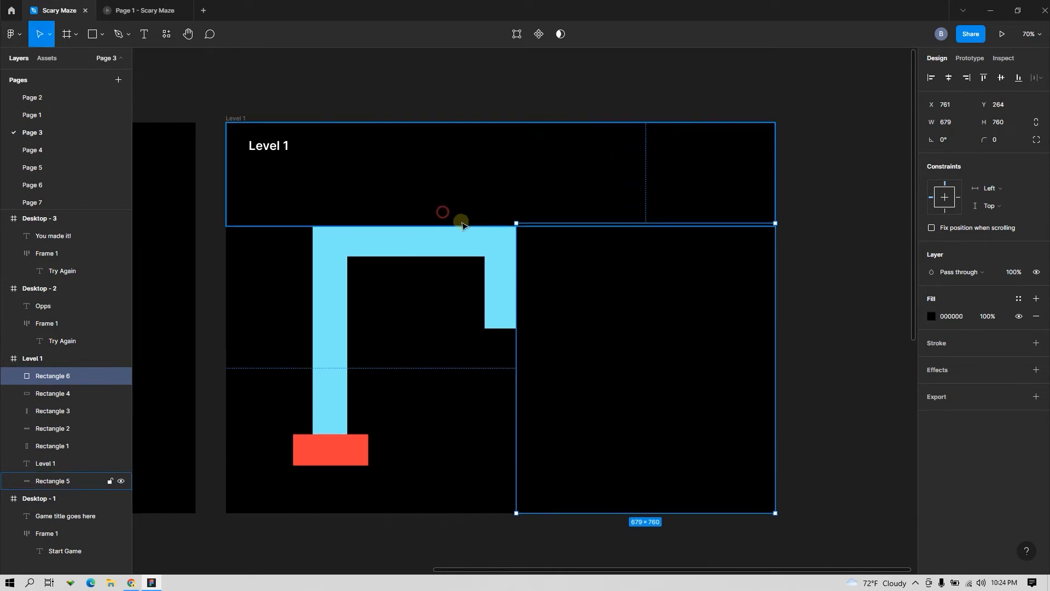
click(825, 234)
scroll(786, 249, down, 3)
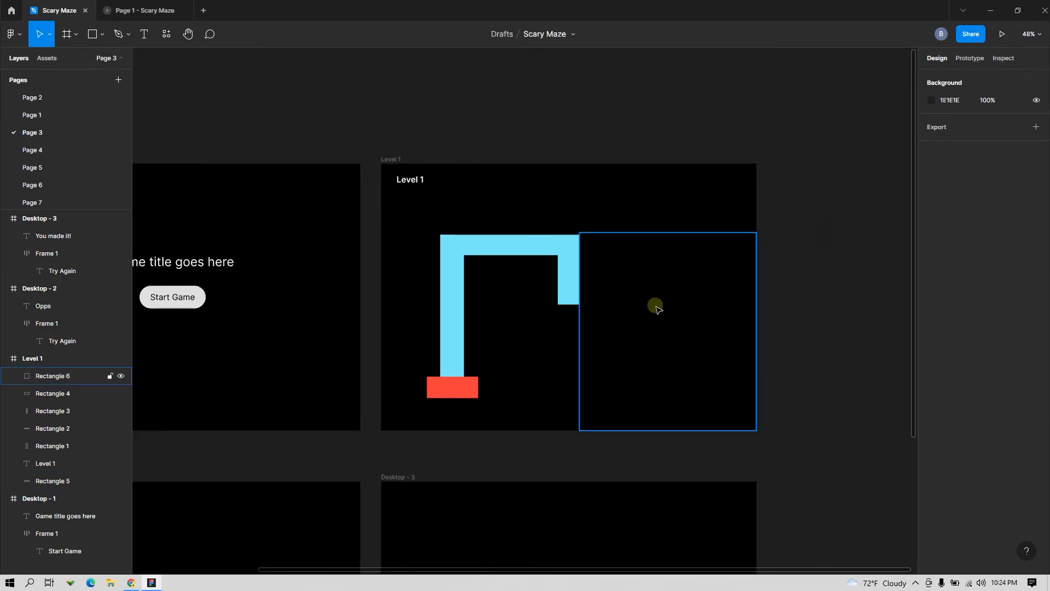
- Duplicate the black rectangle and resize the copy to 1002 × 484, starting below the short bar and reaching the tall bar's inner edge
click(621, 206)
click(583, 314)
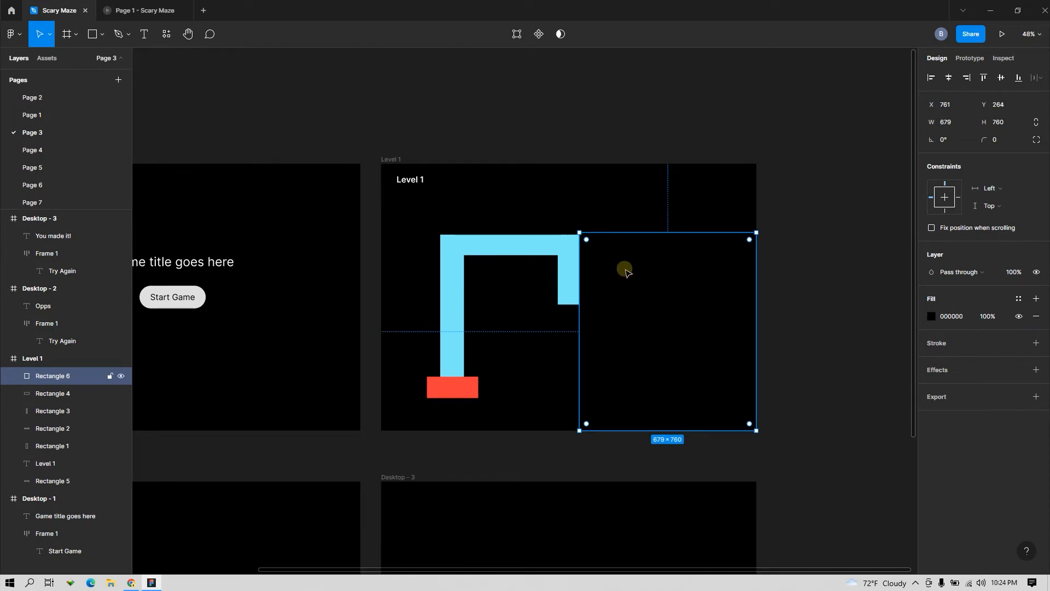
scroll(625, 272, down, 3)
key(ctrl+v)
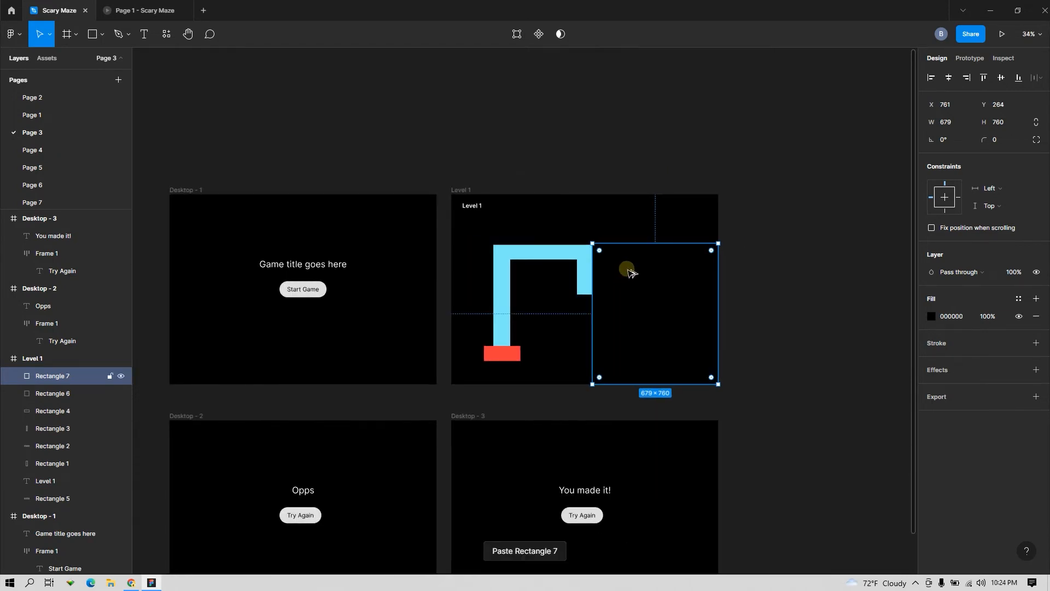
scroll(625, 272, up, 3)
drag(649, 232, 638, 334)
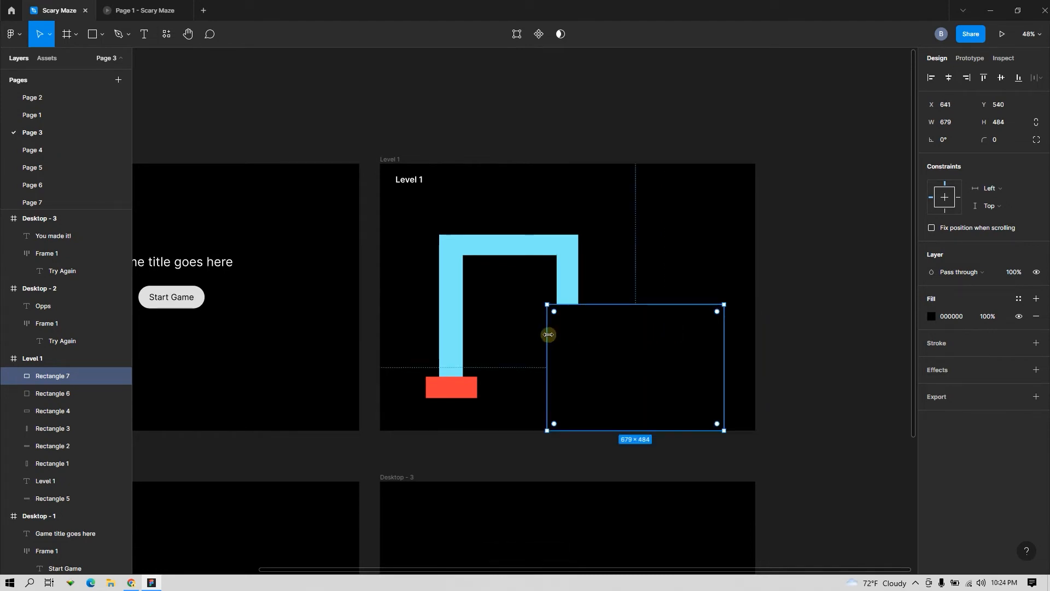
drag(548, 334, 462, 335)
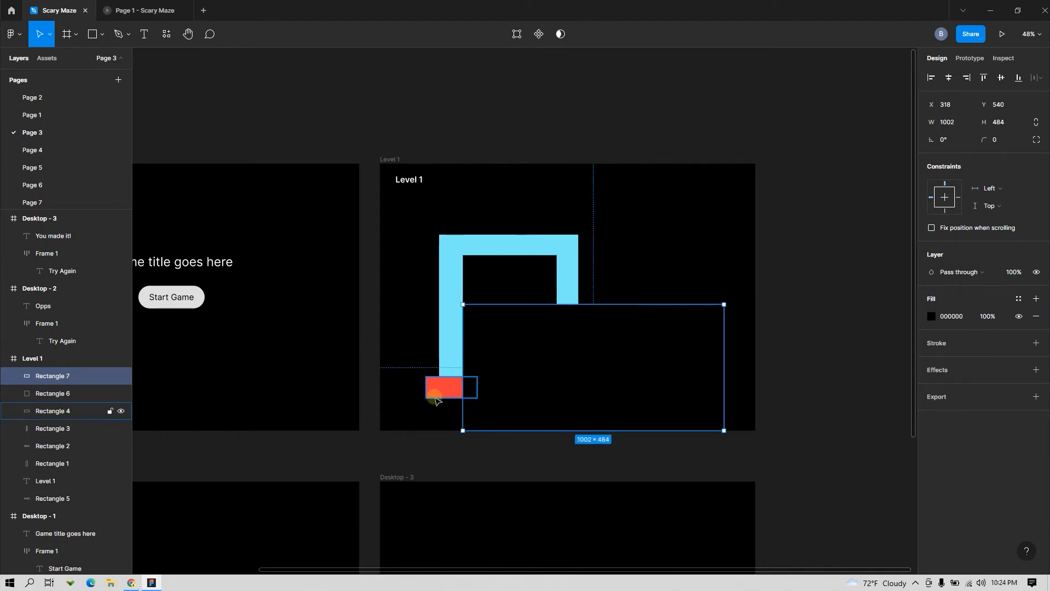
- Bring the red rectangle at the foot of the path in front of the black rectangles
click(441, 392)
key(bracketright)
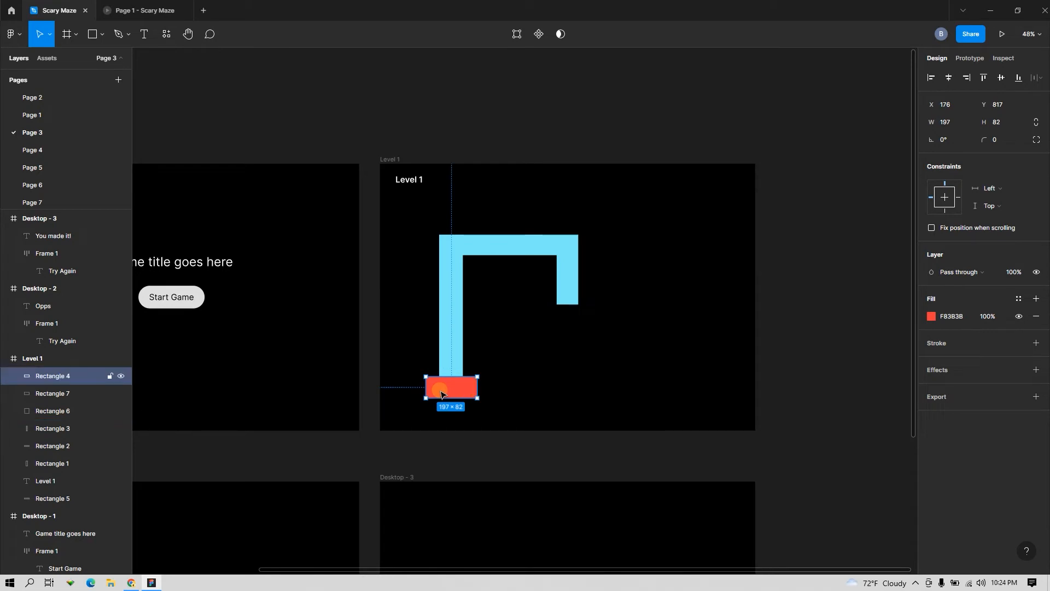
click(500, 347)
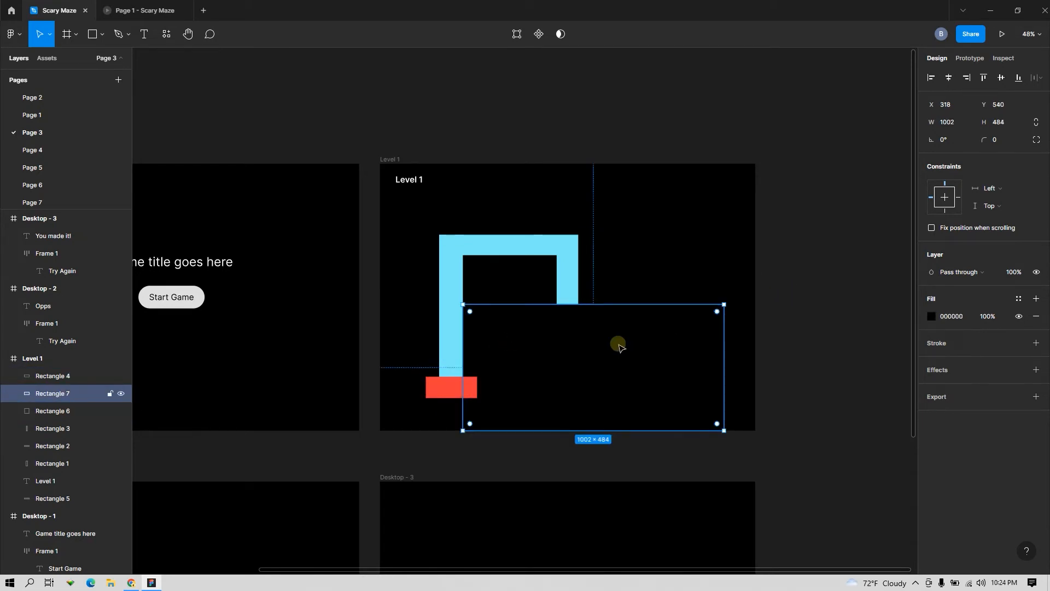
- Draw a rectangle about 361 × 277 inside the bend of the path and fill it with black 000000
key(r)
mouse_move(463, 255)
mouse_down()
mouse_move(538, 326)
mouse_move(557, 327)
mouse_up()
key(i)
click(604, 354)
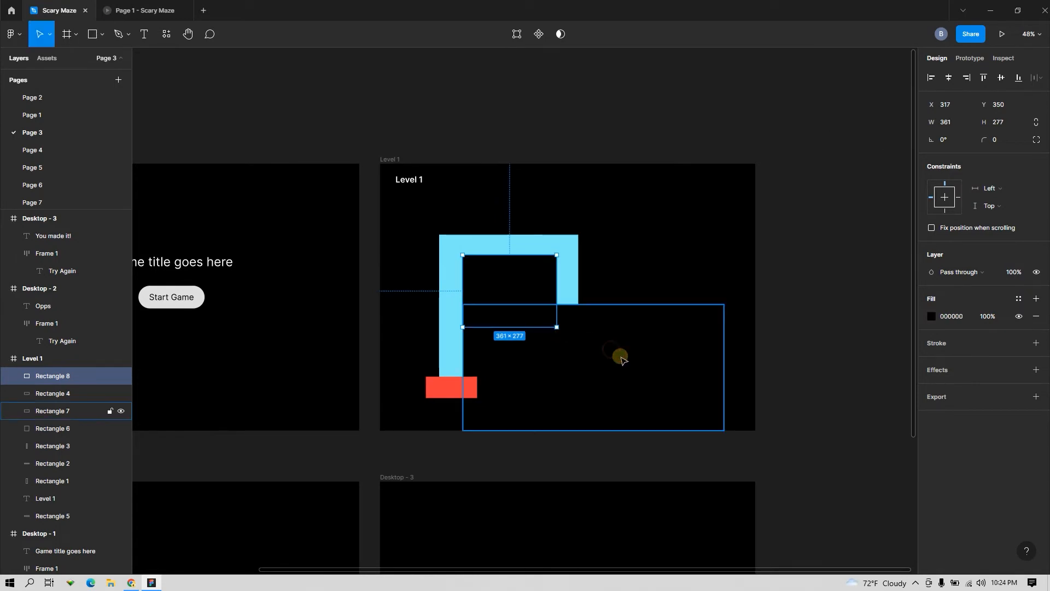
key(Escape)
- Duplicate the lower black rectangle to the frame's left edge and resize the copy to 227 × 859 beside the tall bar
click(599, 397)
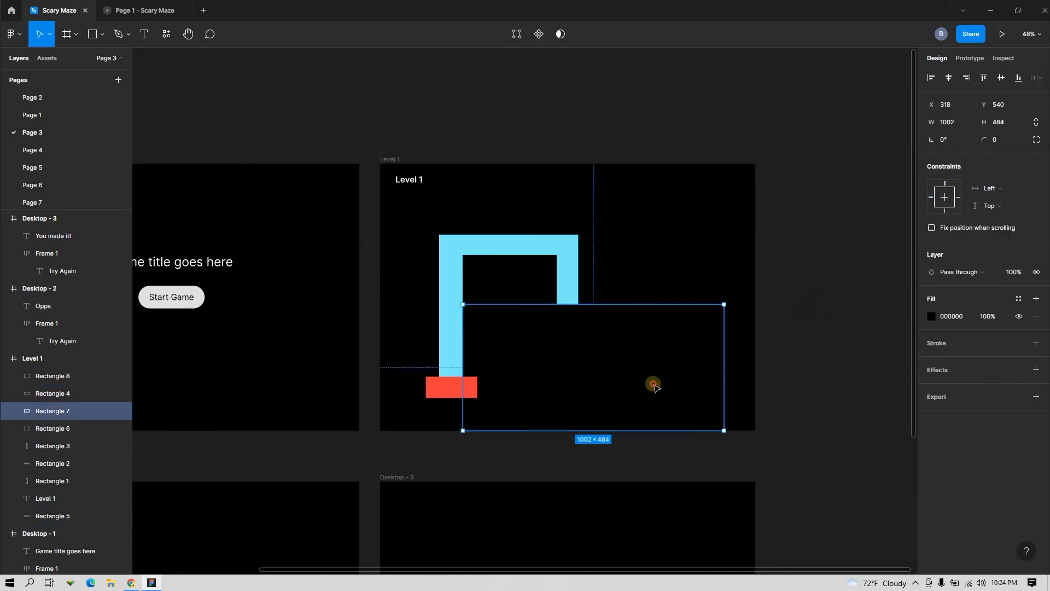
alt+drag(654, 384, 571, 386)
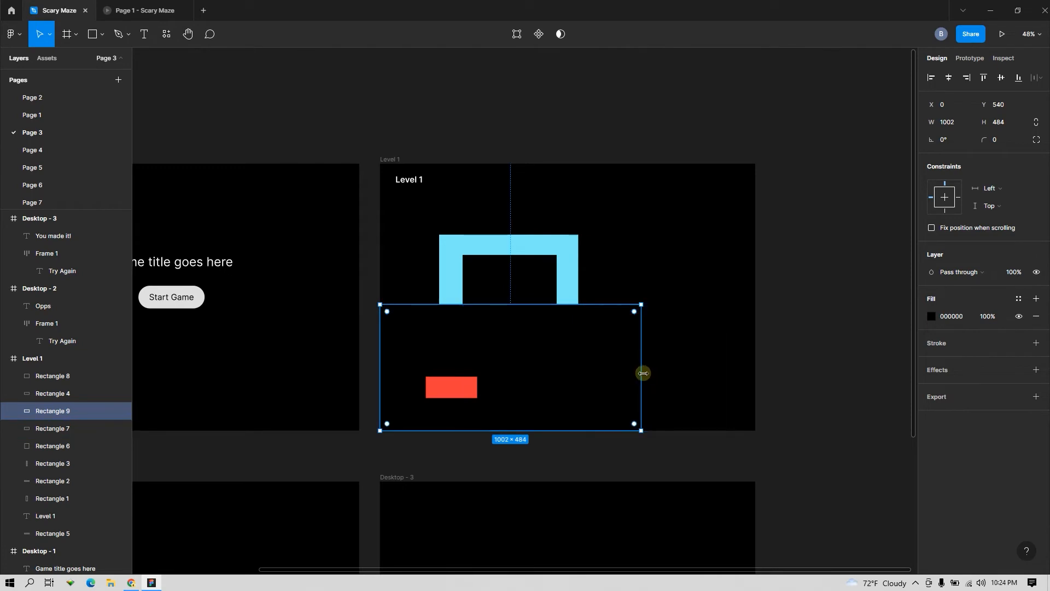
drag(640, 372, 439, 372)
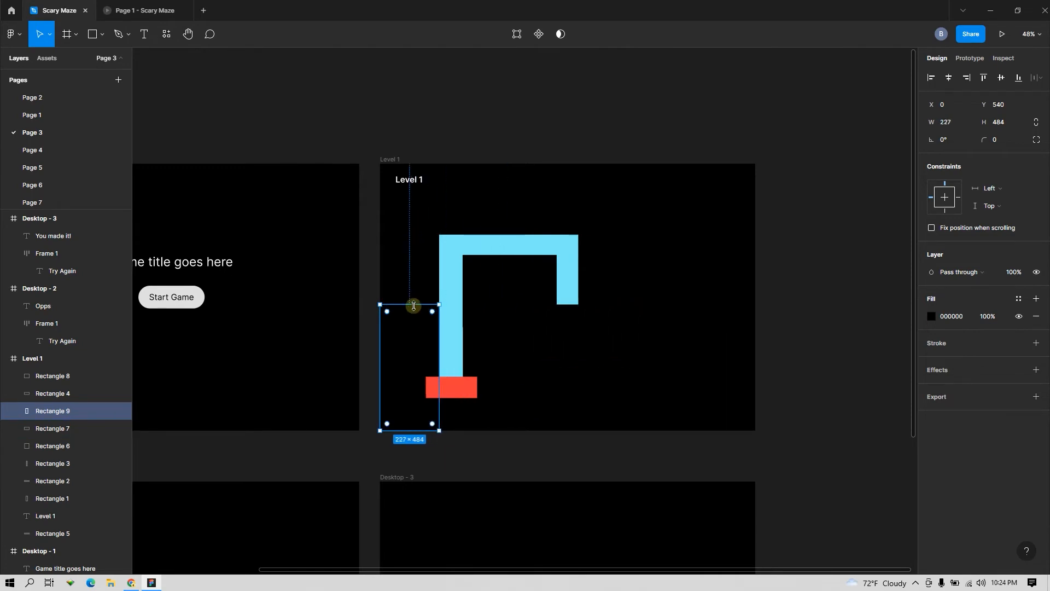
drag(413, 305, 424, 206)
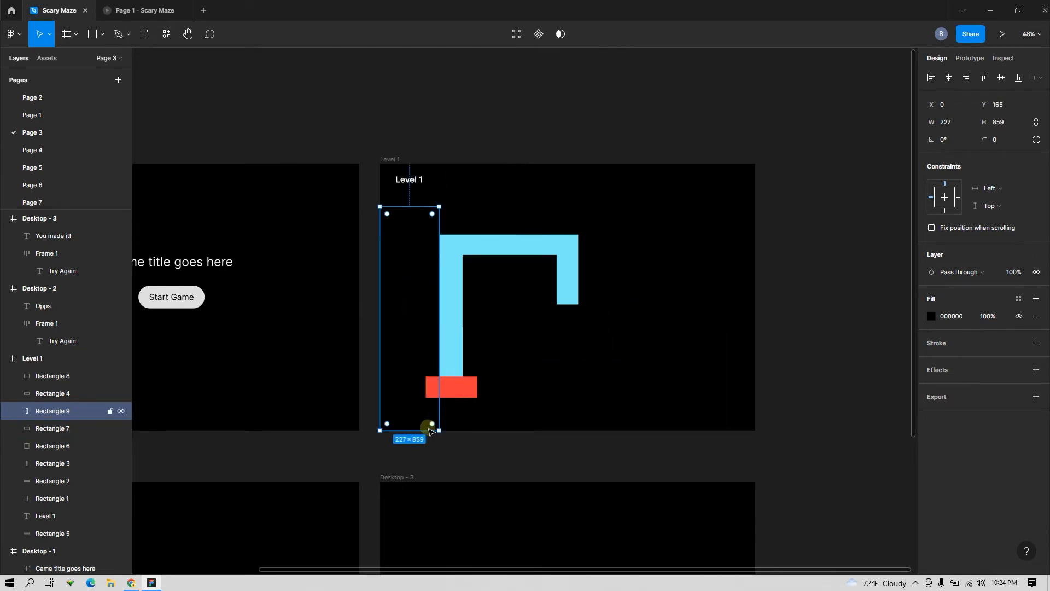
- Draw a small black rectangle covering the gap between the red rectangle and the frame's lower edge
click(469, 422)
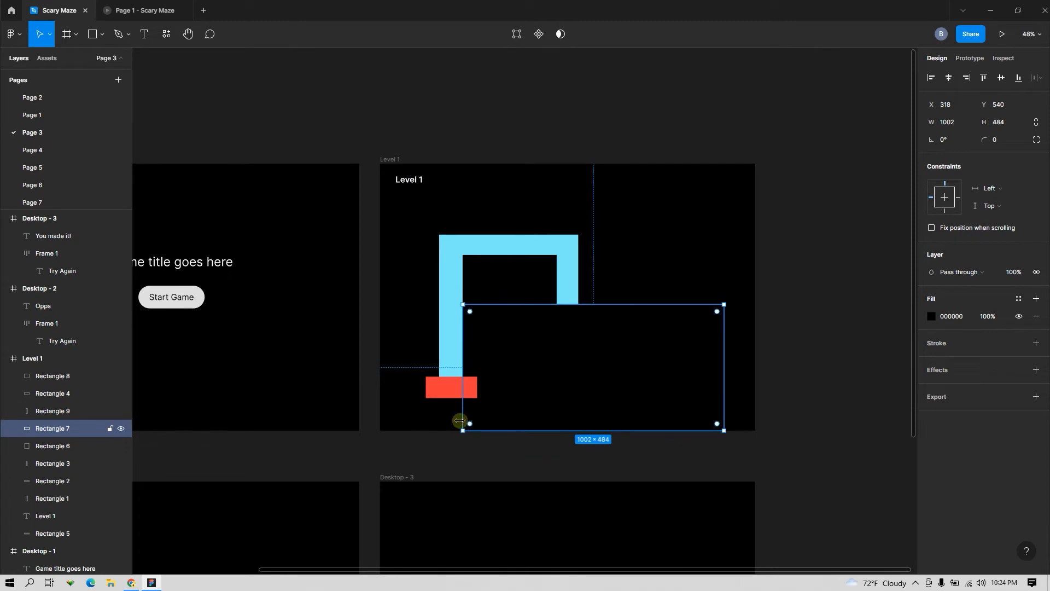
key(r)
drag(431, 398, 481, 431)
click(821, 281)
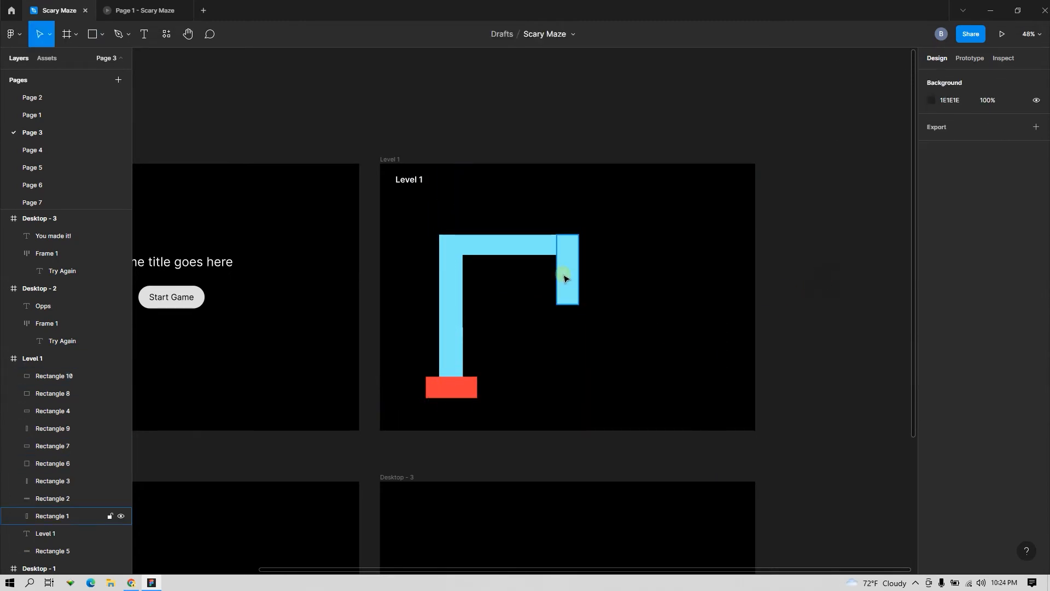
- Change the Level 1 frame's fill to the light blue 7DEAF9 sampled from the maze path
click(388, 159)
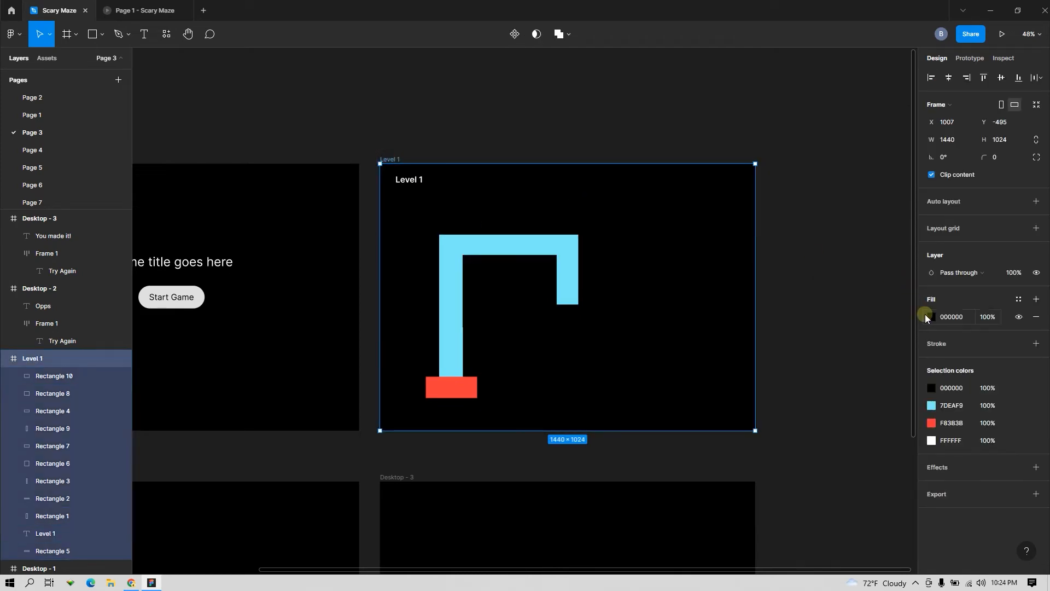
click(932, 316)
click(802, 451)
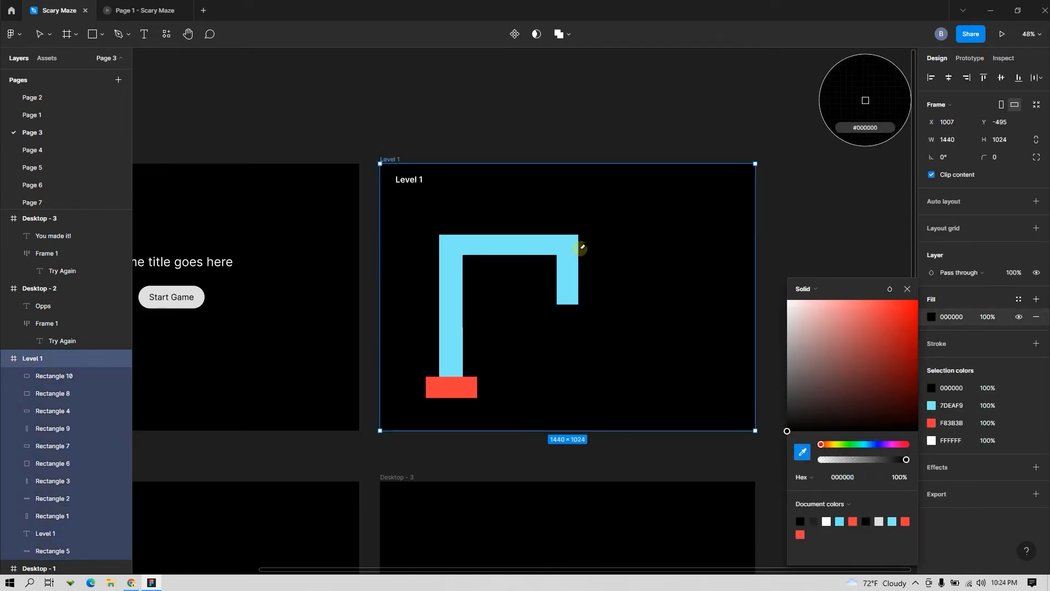
click(569, 250)
click(569, 263)
click(684, 124)
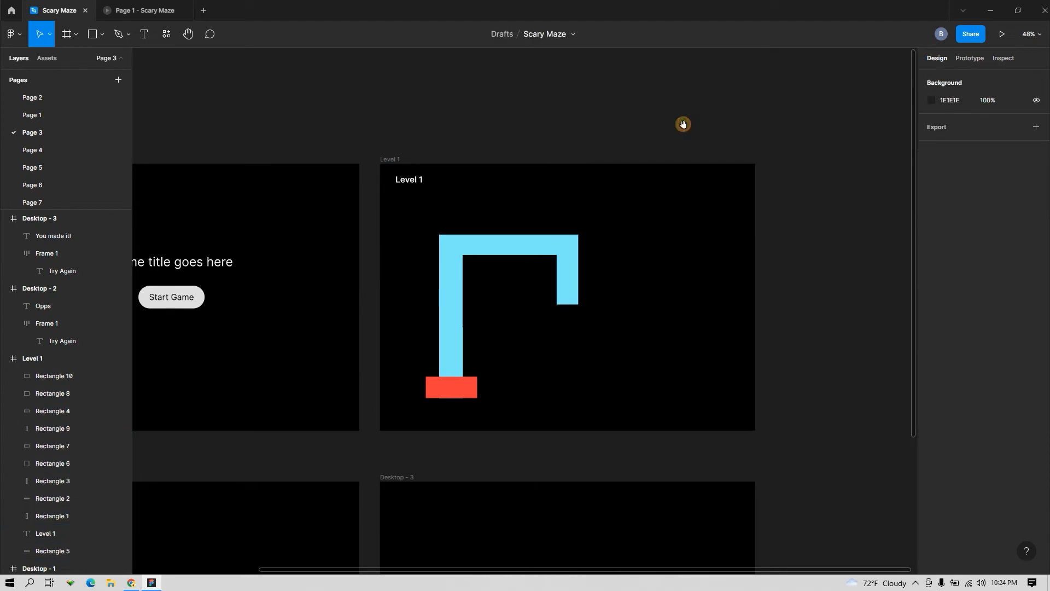
- Move the red rectangle down slightly to Y 821
drag(545, 306, 563, 326)
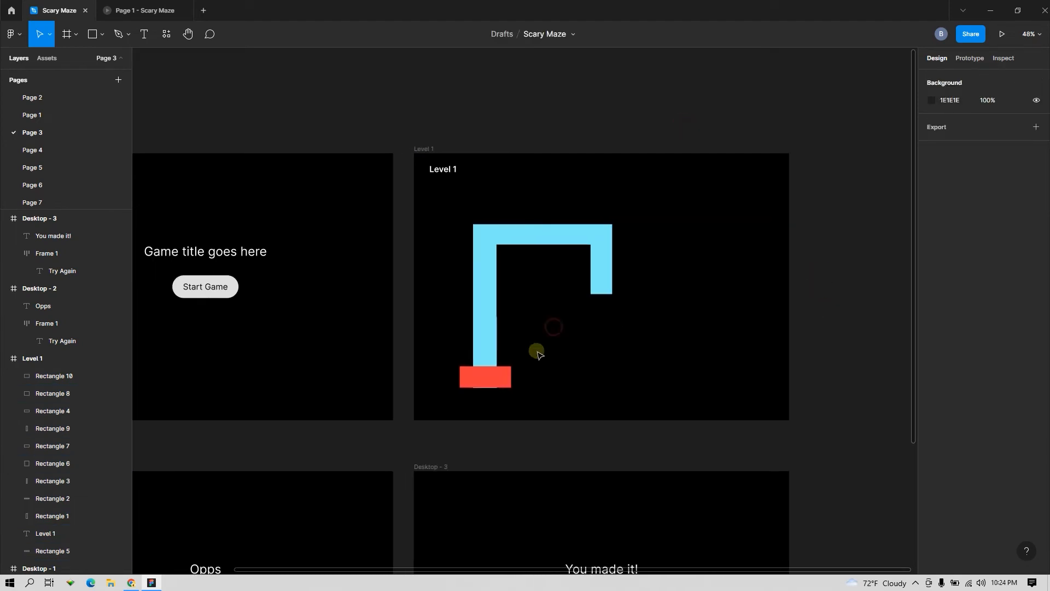
click(481, 376)
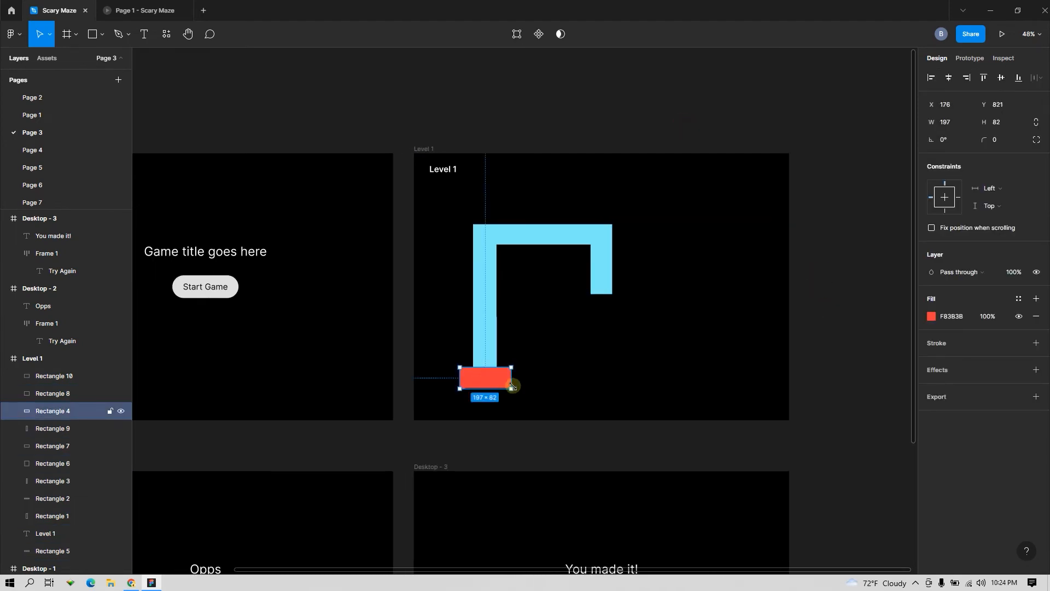
click(549, 368)
- Duplicate the Level 1 frame and place the copy beside it on the same row
scroll(593, 331, down, 3)
drag(620, 316, 562, 281)
click(637, 164)
click(427, 193)
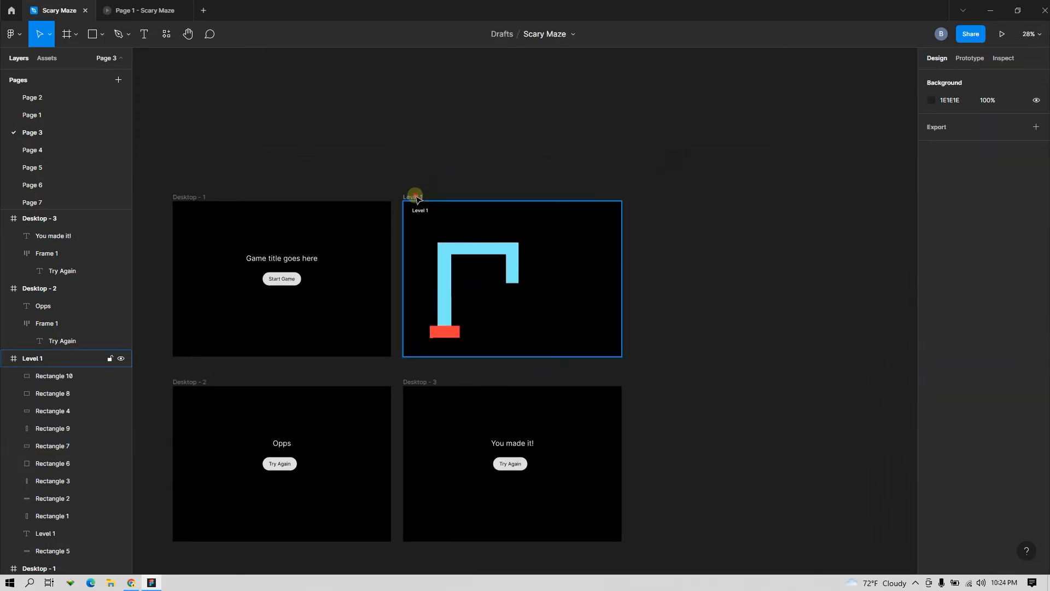
drag(415, 197, 636, 203)
scroll(636, 201, up, 3)
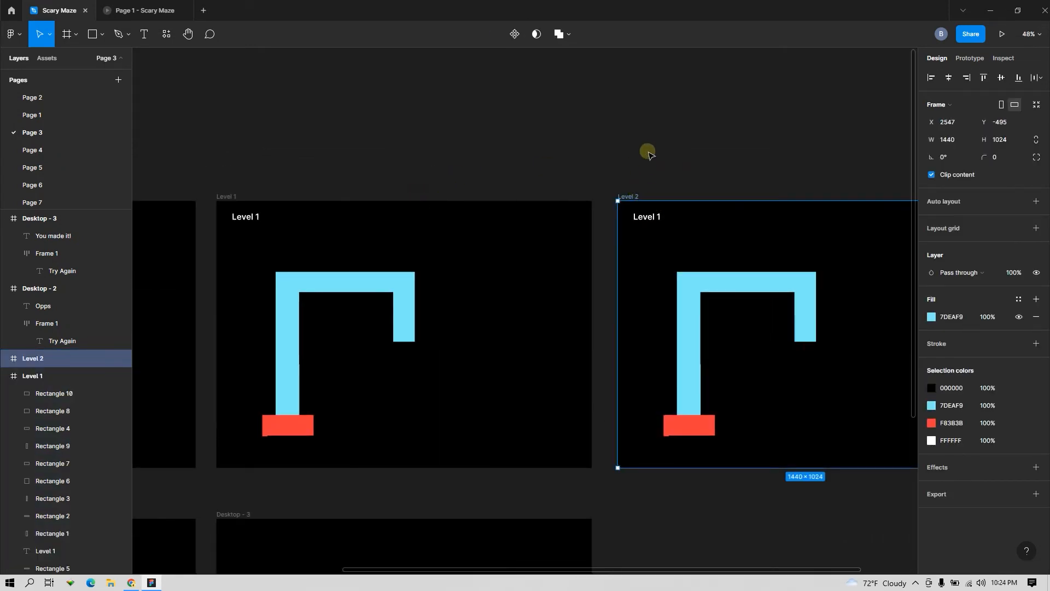
click(648, 153)
- Change the heading text in the duplicated frame to "Level 2"
scroll(713, 235, right, 2)
click(533, 207)
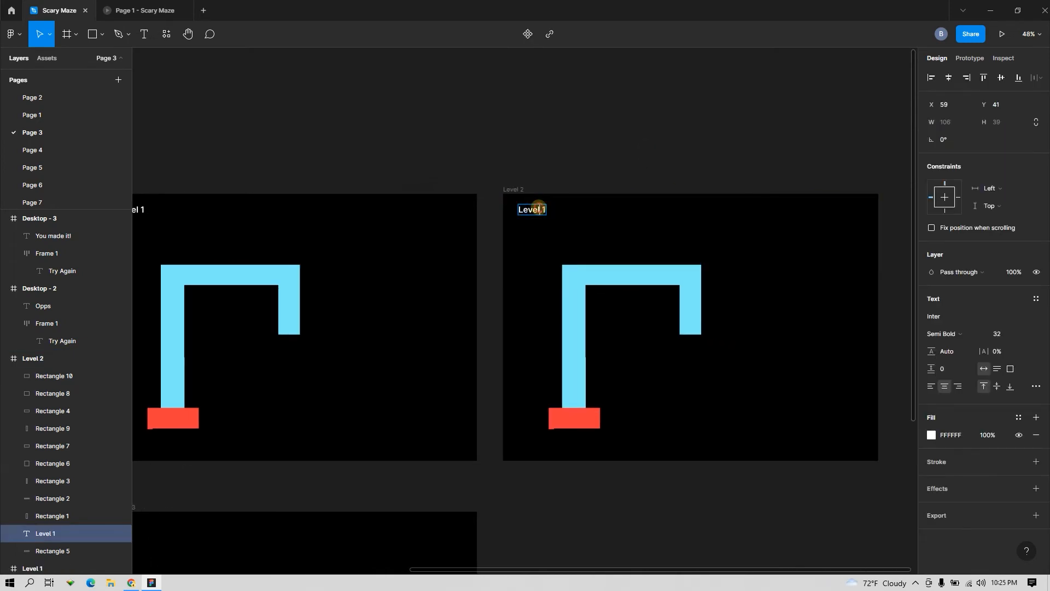
text(2)
click(600, 146)
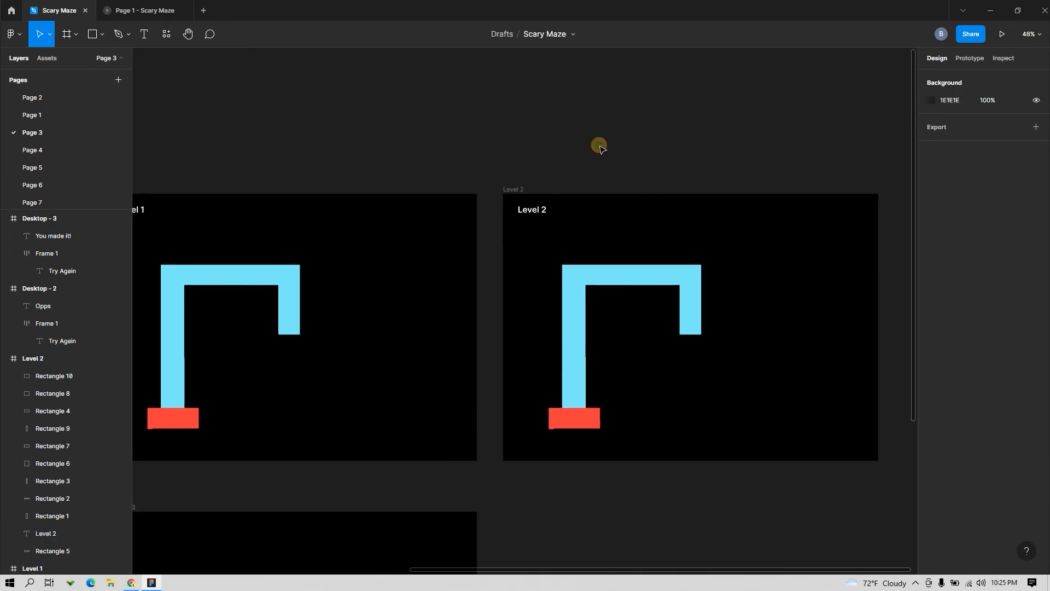
- Move the red rectangle in the Level 2 frame to the end of the short bar and bring it to the front
scroll(658, 264, down, 2)
click(552, 358)
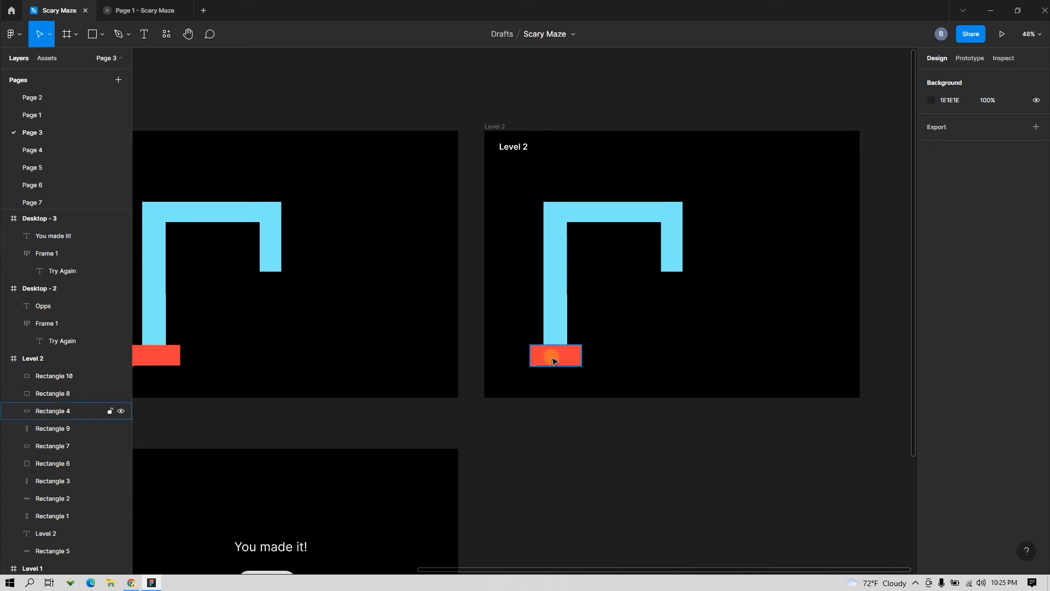
click(562, 358)
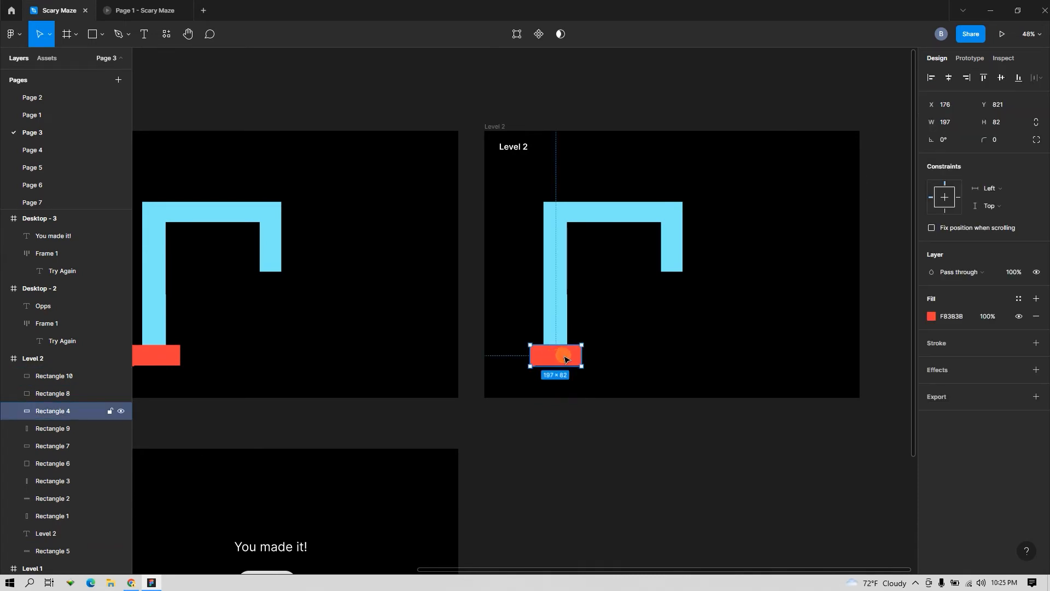
drag(563, 358, 641, 212)
click(661, 86)
- Enlarge the inner black block in the Level 2 frame to 451 × 530 to narrow the blue corridors around it
click(598, 257)
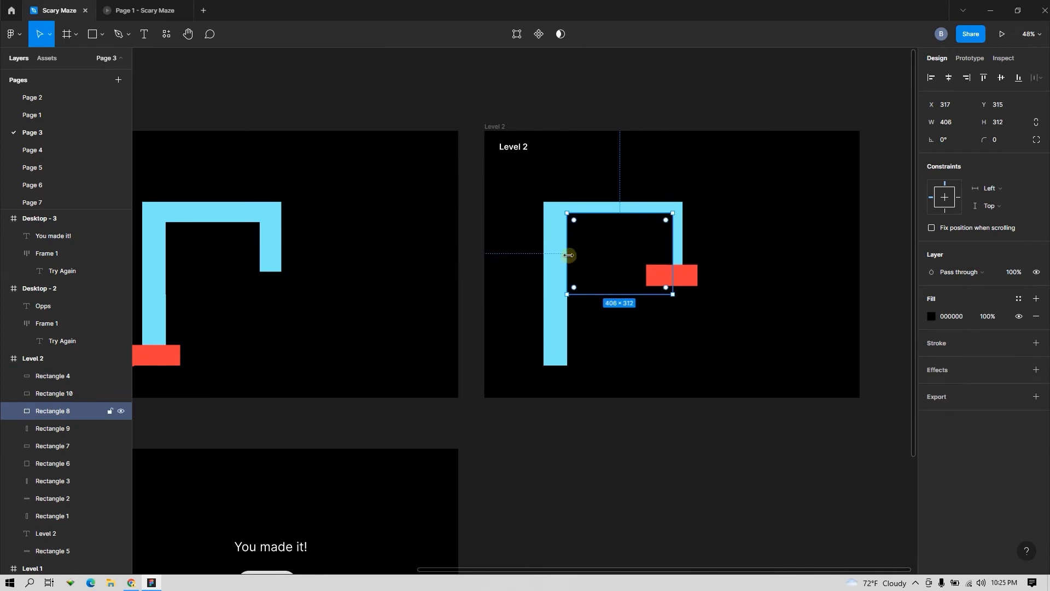
drag(567, 253, 555, 253)
click(576, 302)
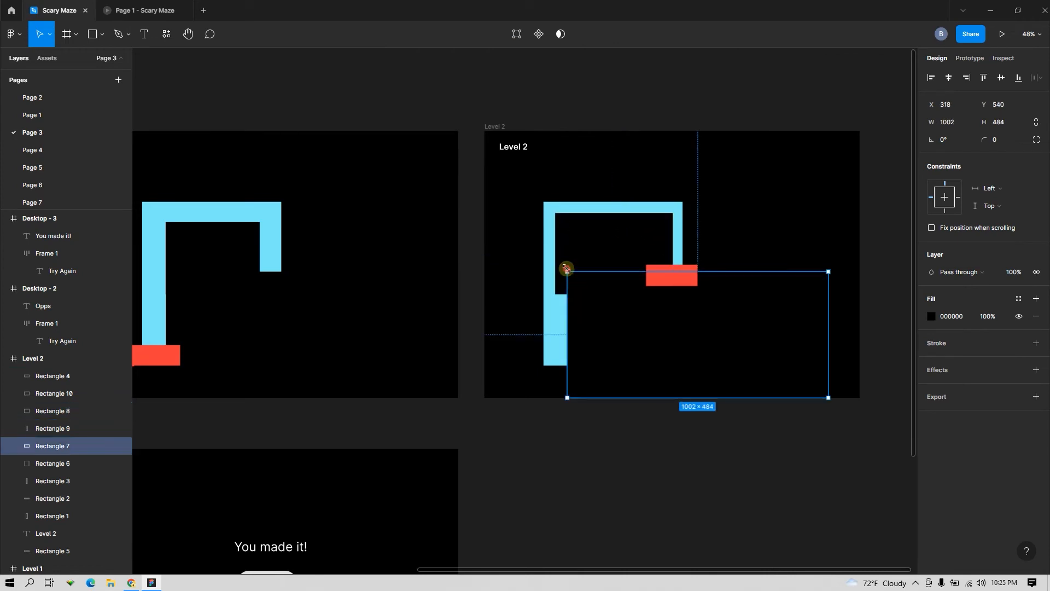
drag(619, 311, 604, 350)
click(594, 293)
click(665, 88)
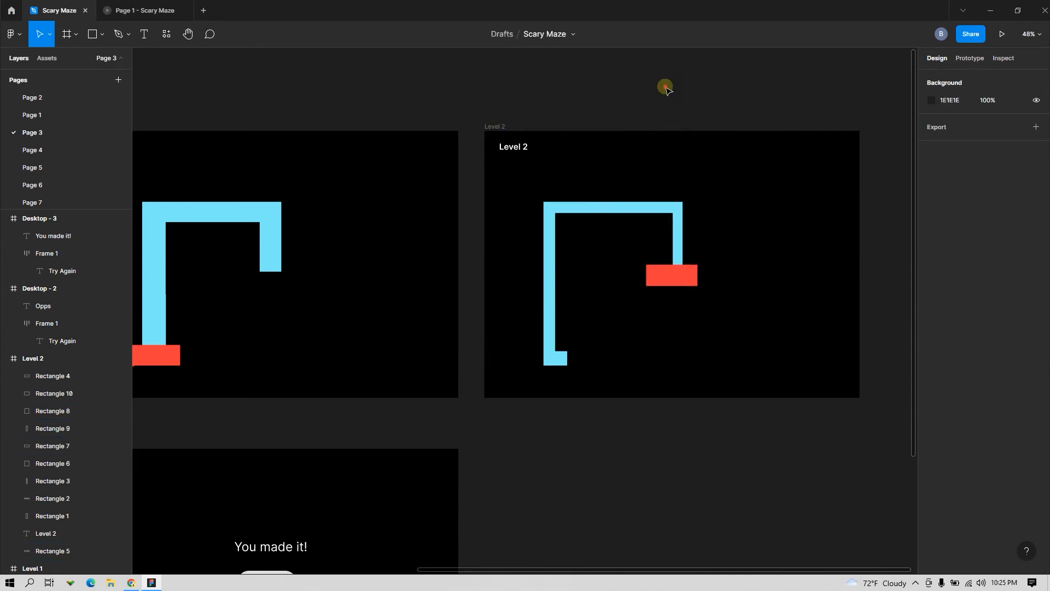
- Narrow the right-hand black block in Level 2 to 316 wide to open a wider blue area
drag(710, 231, 726, 259)
click(635, 259)
click(602, 257)
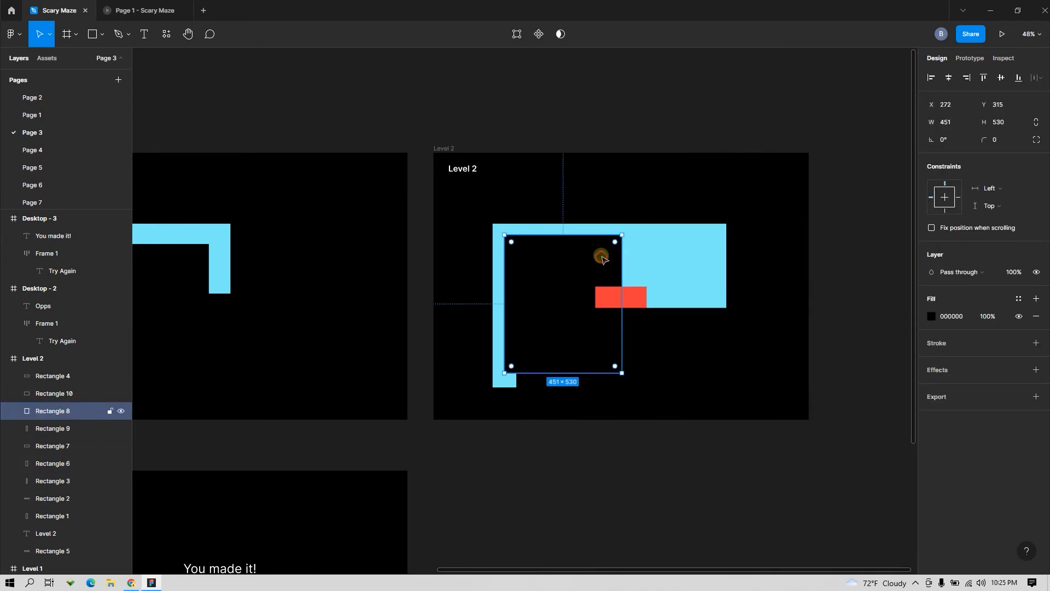
- Shorten the black strip behind the Level 2 heading to 176 high and raise the inner black block's top edge to match
click(594, 219)
drag(637, 224, 643, 188)
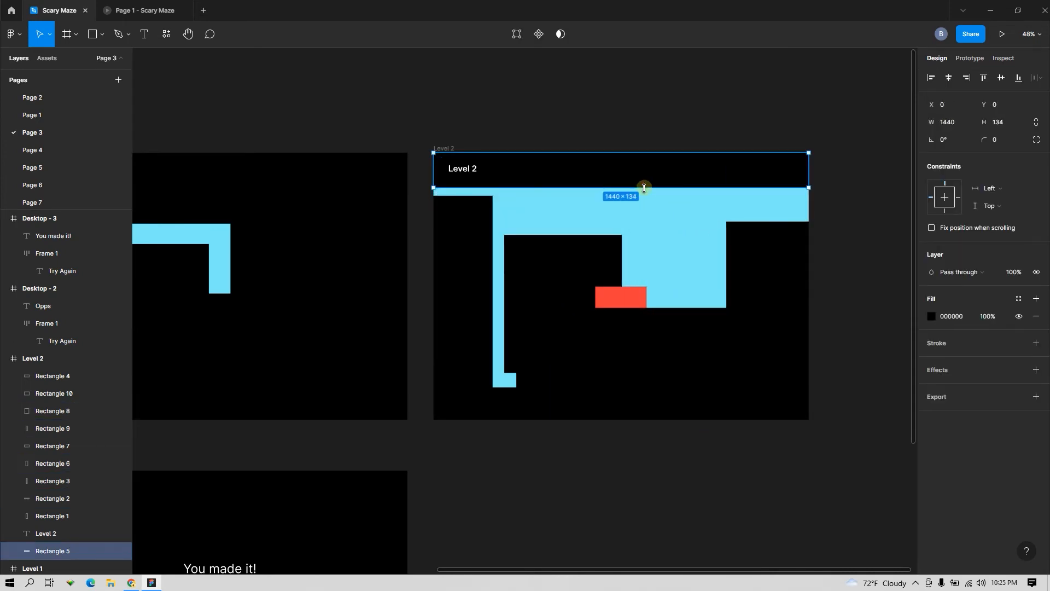
click(602, 244)
drag(583, 237, 588, 206)
- Duplicate the right-hand black block twice, forming a notch at X 766, Y 176 and closing off the upper-right end of the corridor
click(682, 308)
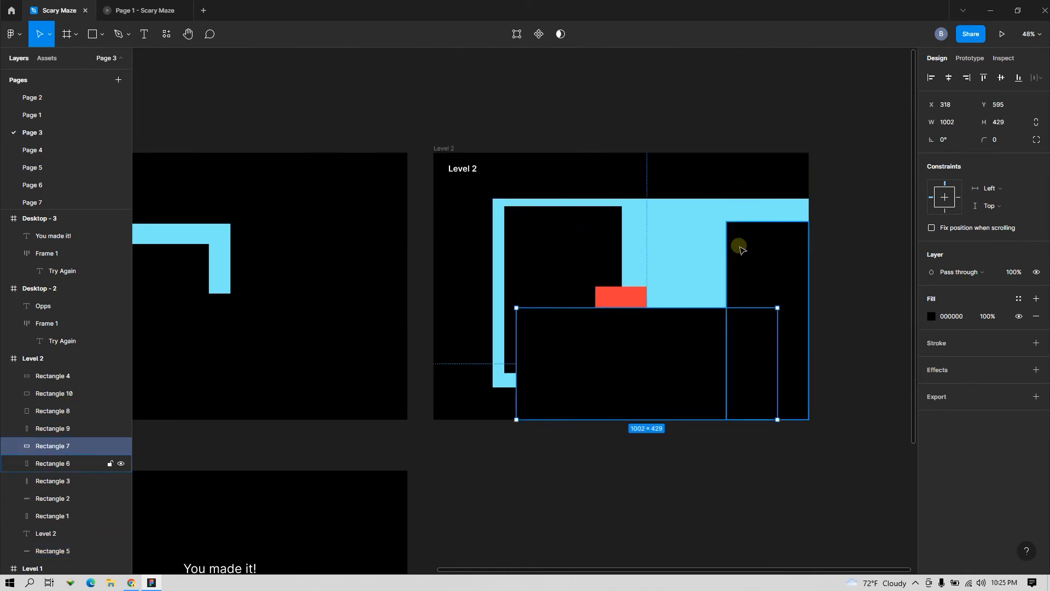
click(746, 290)
drag(793, 253, 720, 244)
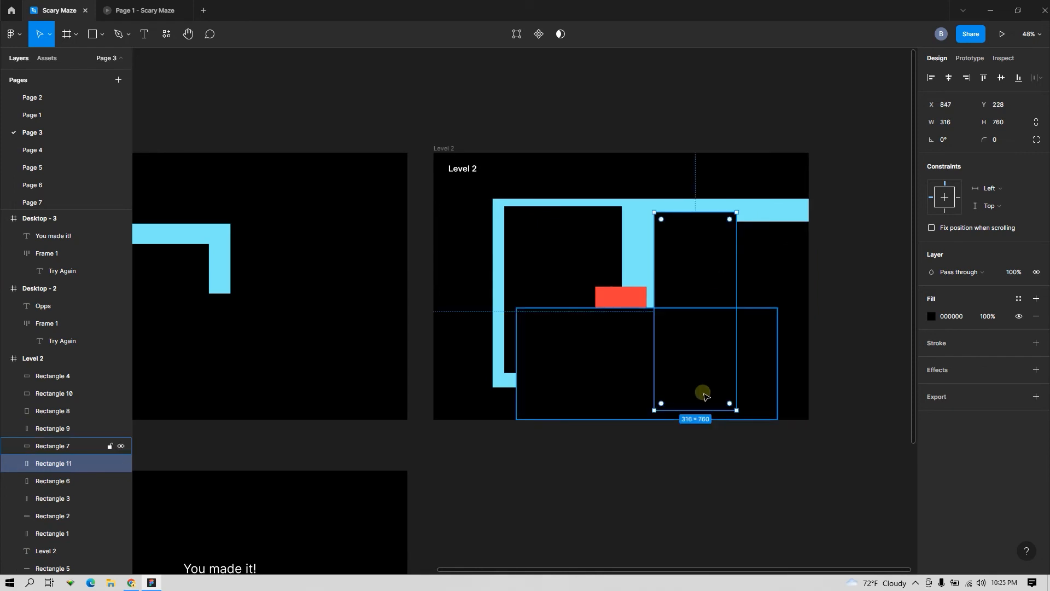
drag(703, 410, 757, 212)
click(680, 218)
drag(678, 232, 681, 274)
- Move the red rectangle to the upper-right corridor end at X 1202, Y 164, and extend the right-hand black block upward to 802 high
drag(620, 302, 767, 217)
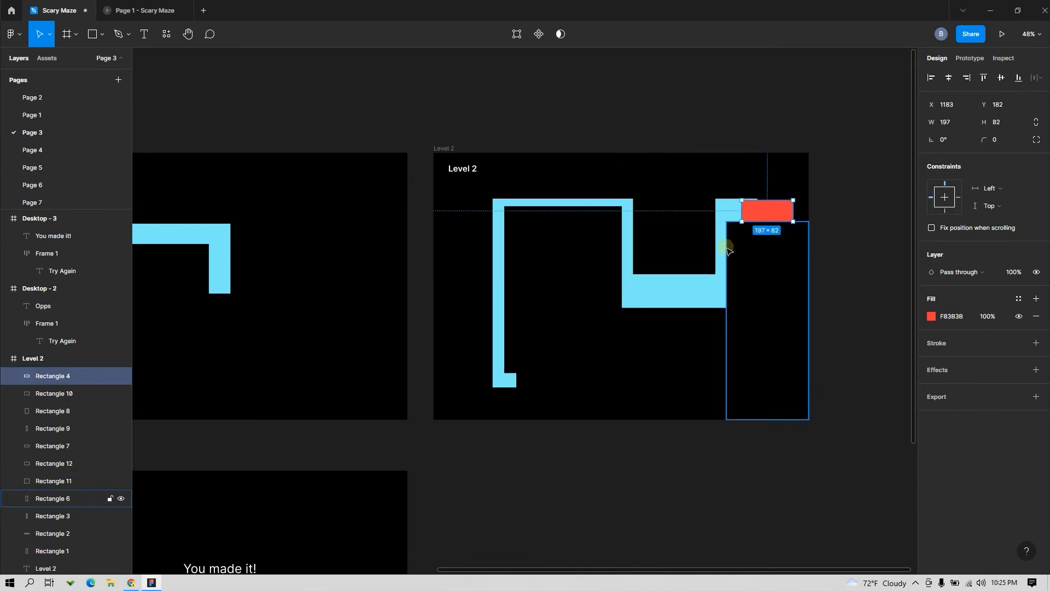
click(740, 228)
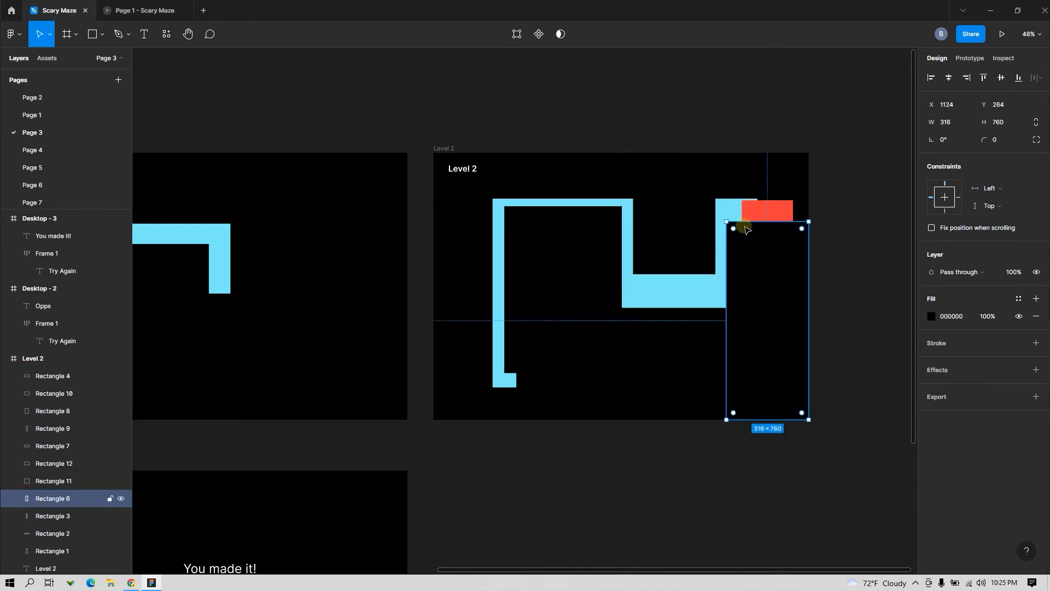
click(768, 211)
drag(766, 207, 771, 203)
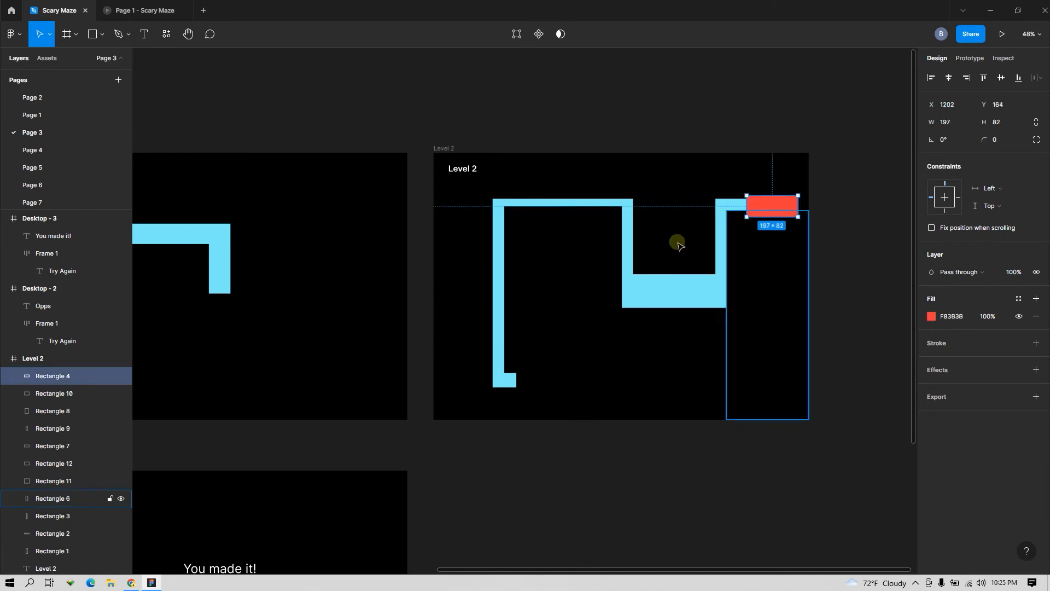
- Stretch the black notch block downward to 316 × 364 to narrow the corridor beneath it
click(669, 241)
drag(671, 274, 672, 305)
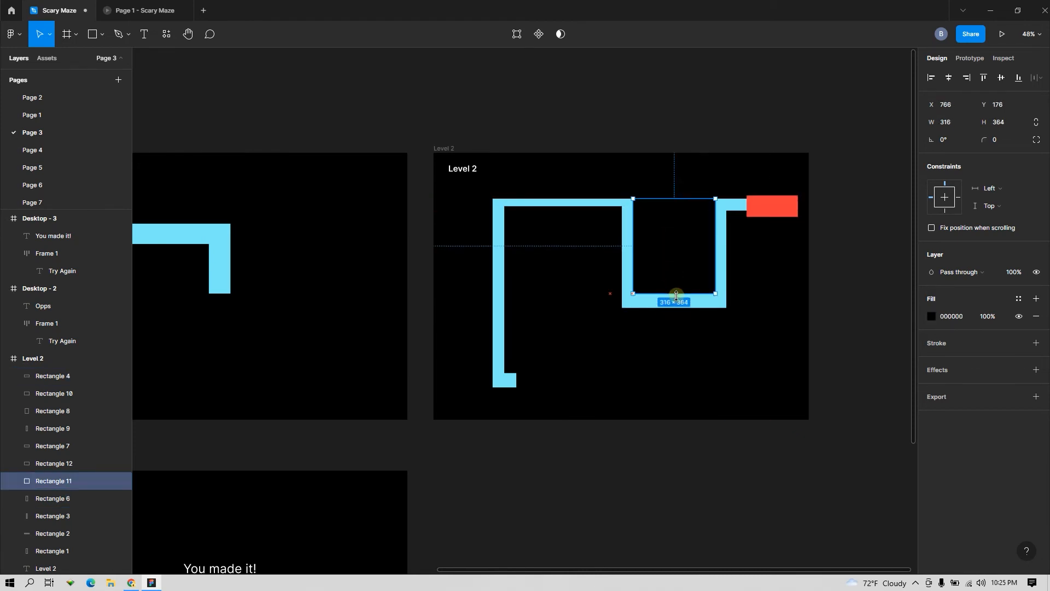
click(816, 267)
- Link the inner black block of Level 1 to the Desktop - 2 frame with a Mouse enter trigger
scroll(815, 267, down, 1)
drag(319, 271, 631, 257)
scroll(573, 270, down, 1)
click(570, 255)
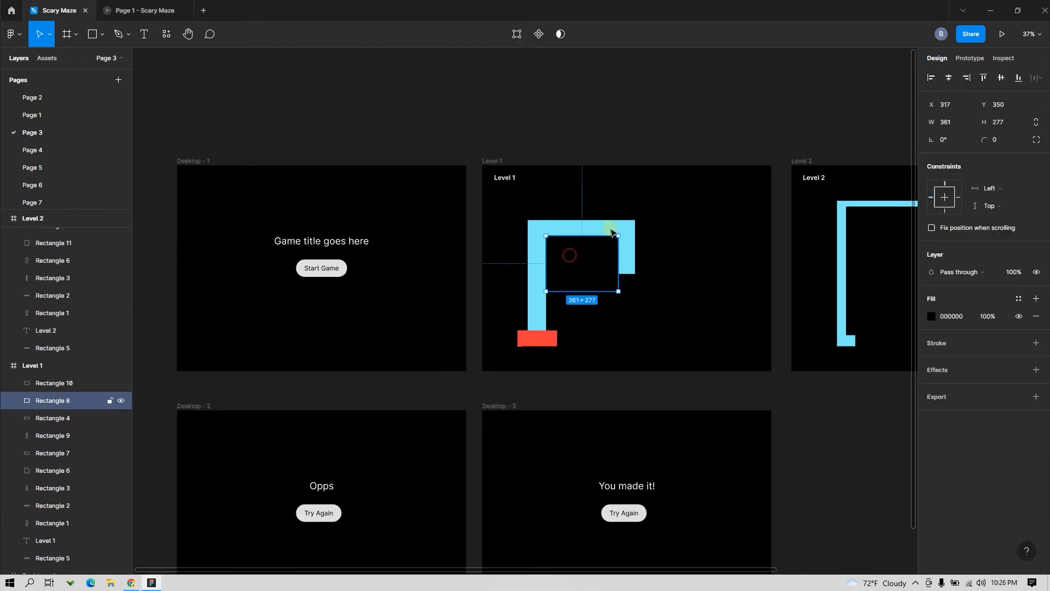
click(968, 57)
scroll(556, 129, down, 2)
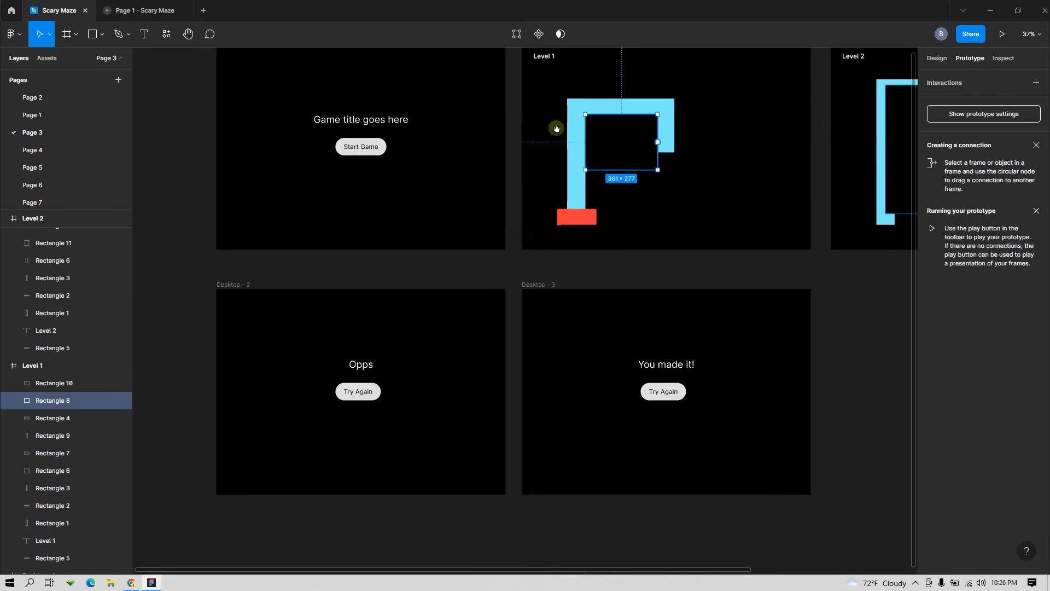
drag(657, 142, 437, 292)
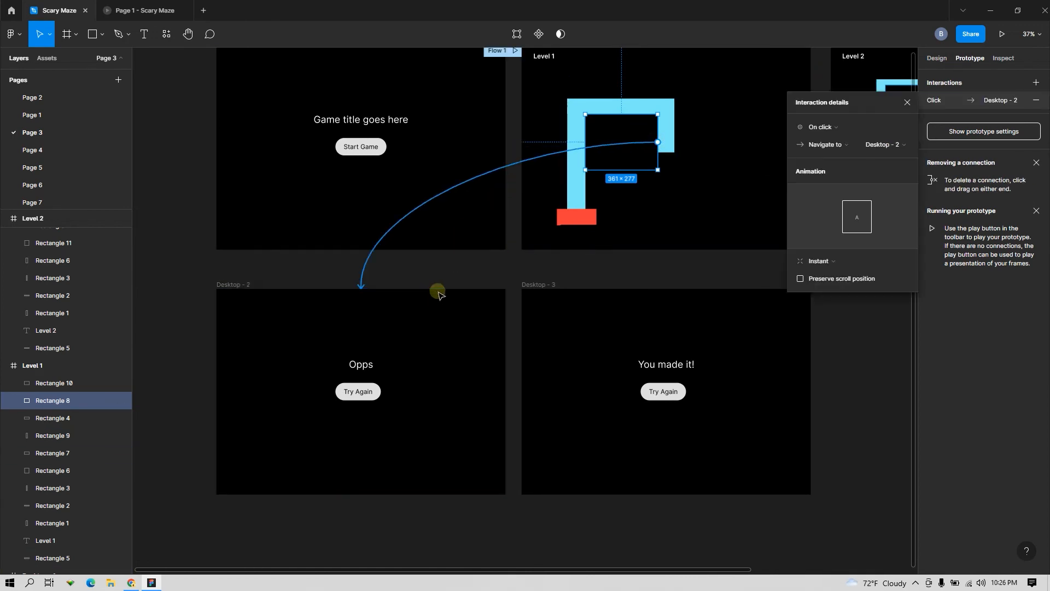
scroll(536, 213, up, 1)
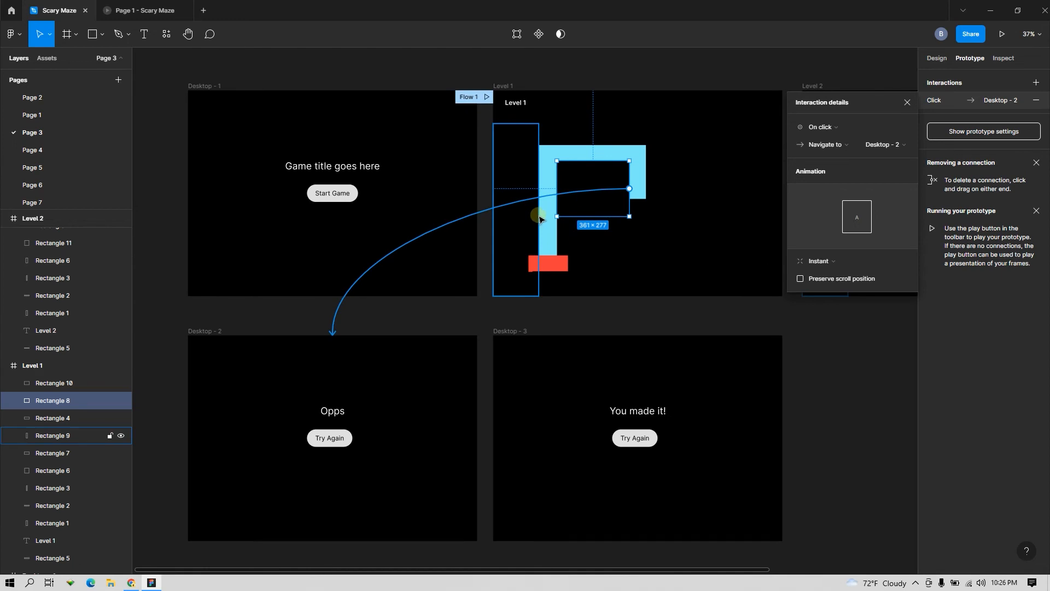
click(839, 127)
click(849, 203)
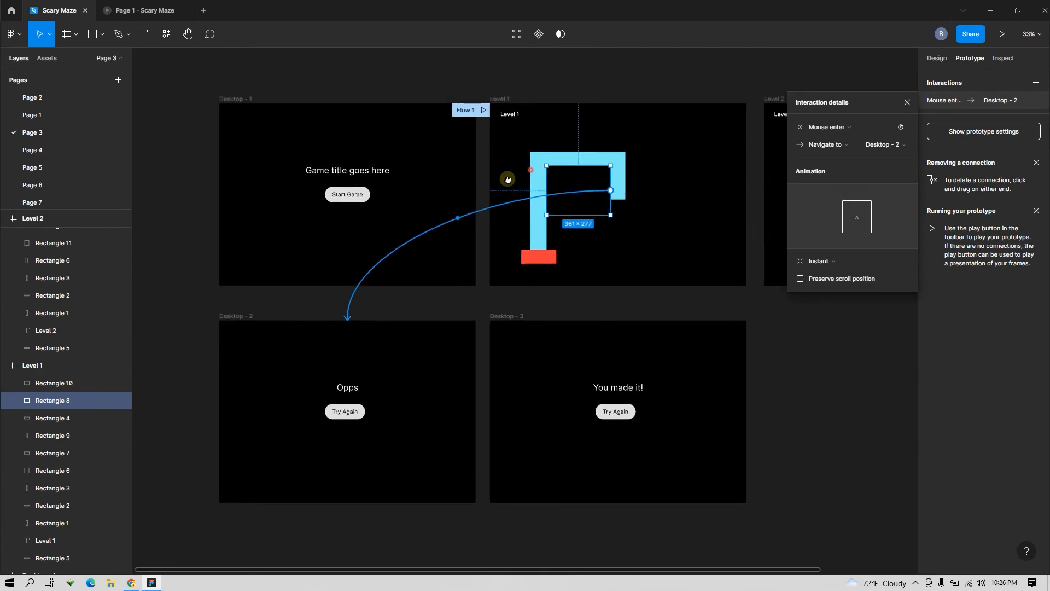
- Link the Opps screen's Try Again button to Desktop - 1 and the Start Game button to Level 1, both on click
scroll(546, 220, down, 1)
scroll(498, 214, right, 3)
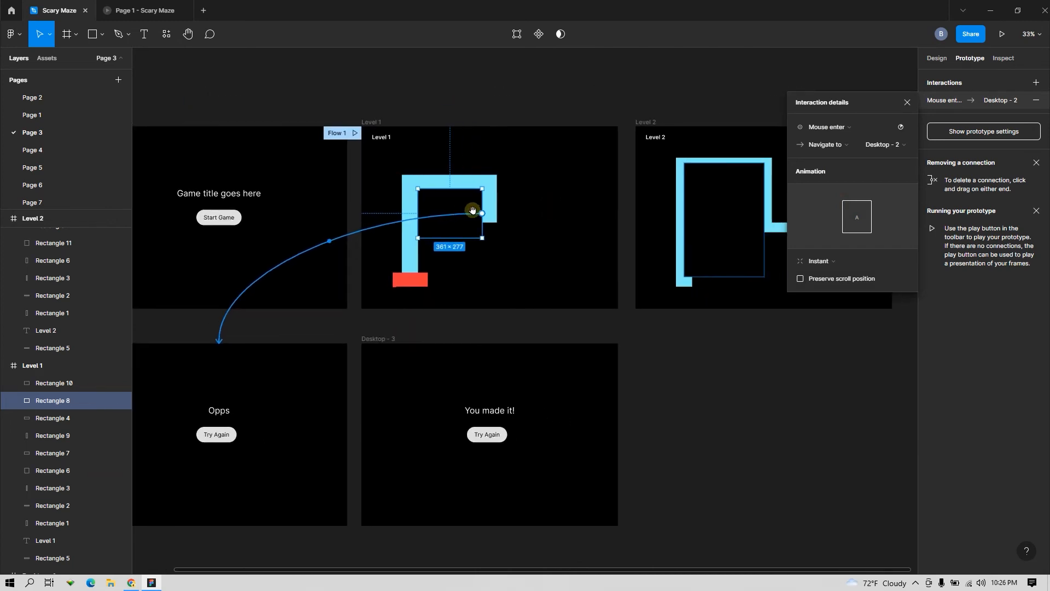
scroll(235, 419, left, 3)
click(279, 434)
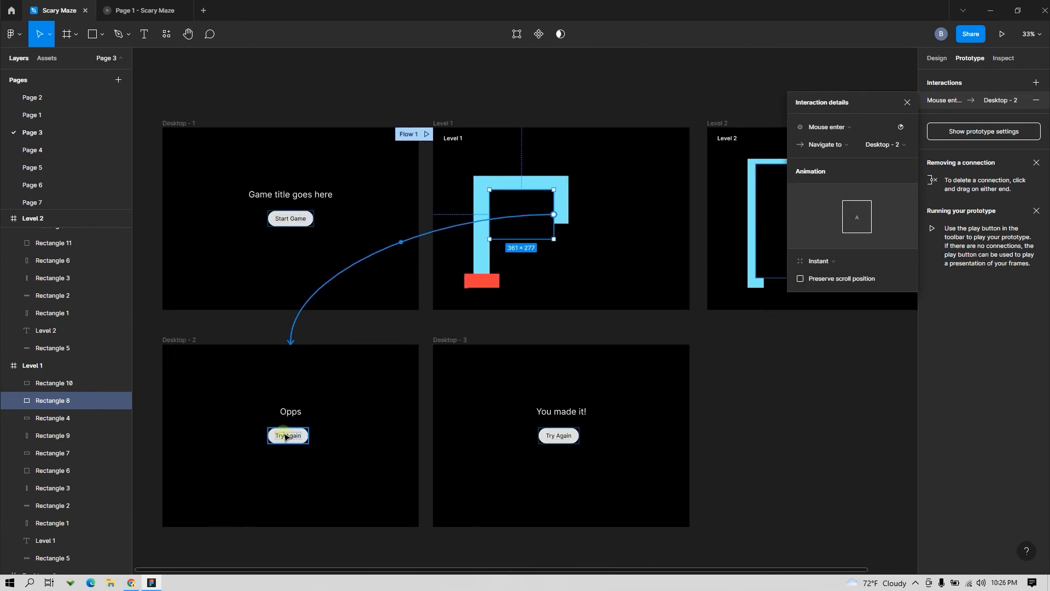
drag(309, 435, 453, 223)
click(296, 224)
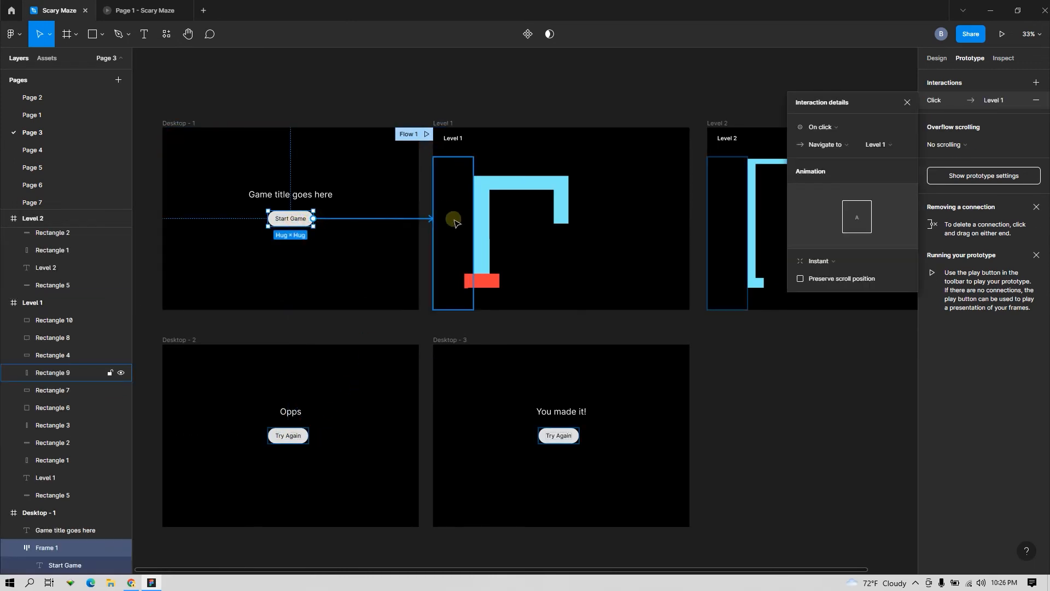
click(342, 326)
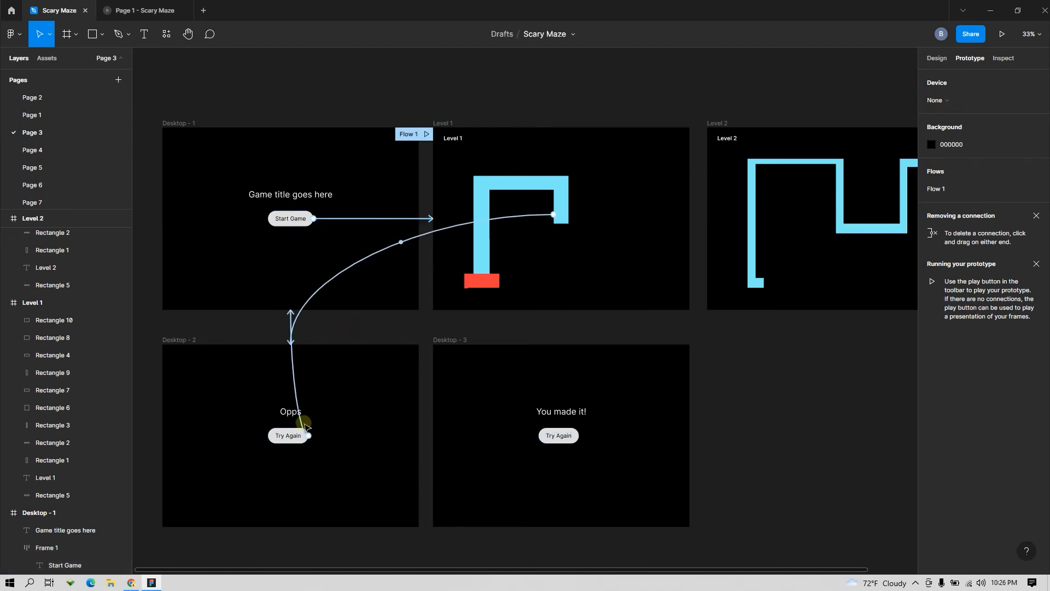
click(293, 361)
drag(486, 322, 508, 335)
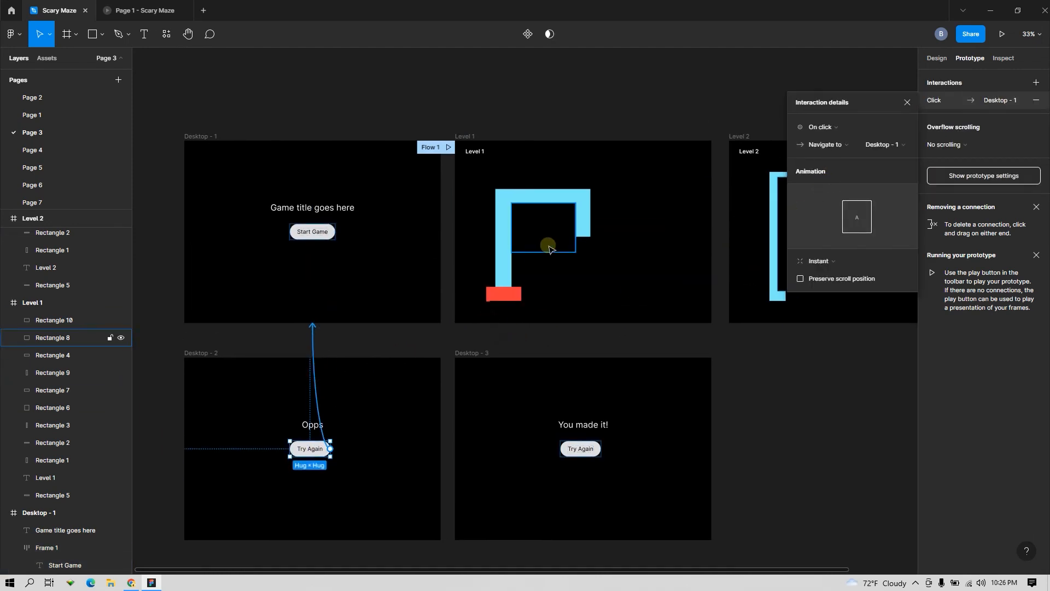
- Link the large lower black block of Level 1 to Desktop - 2 with a Mouse enter trigger
click(551, 246)
click(630, 281)
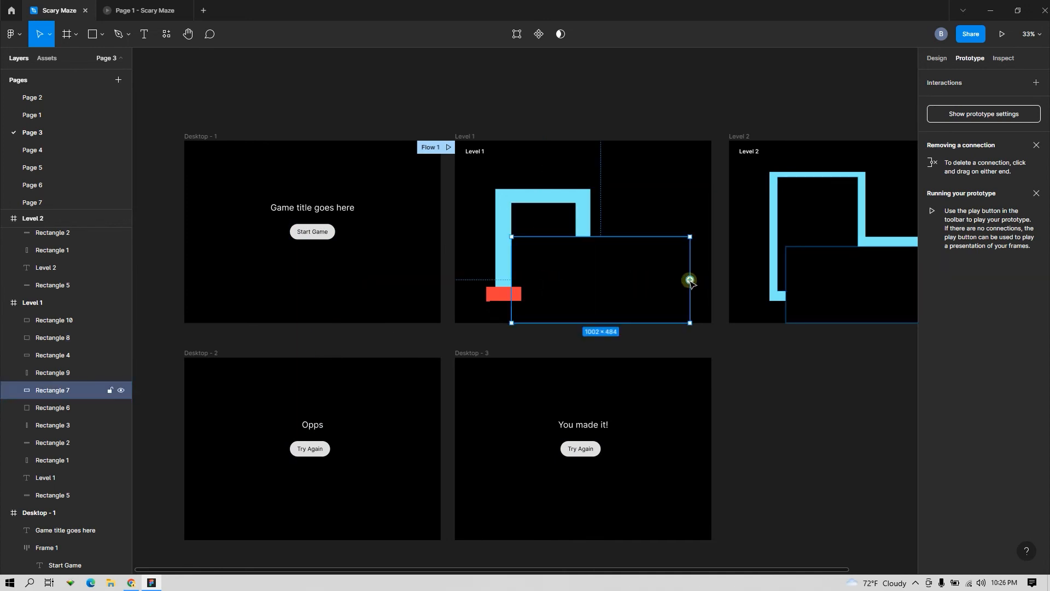
drag(690, 279, 382, 375)
click(832, 129)
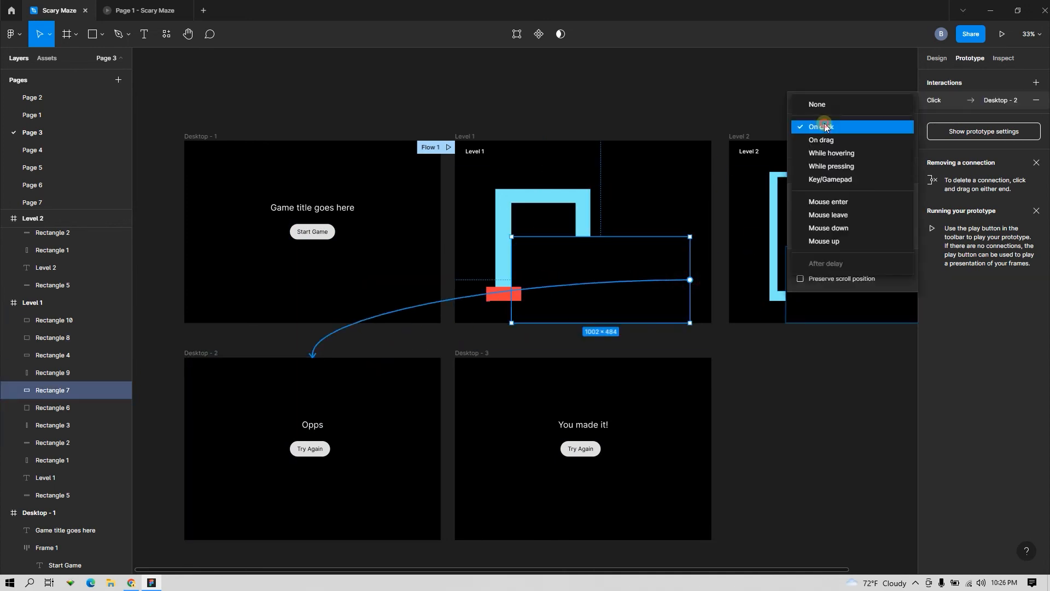
click(856, 206)
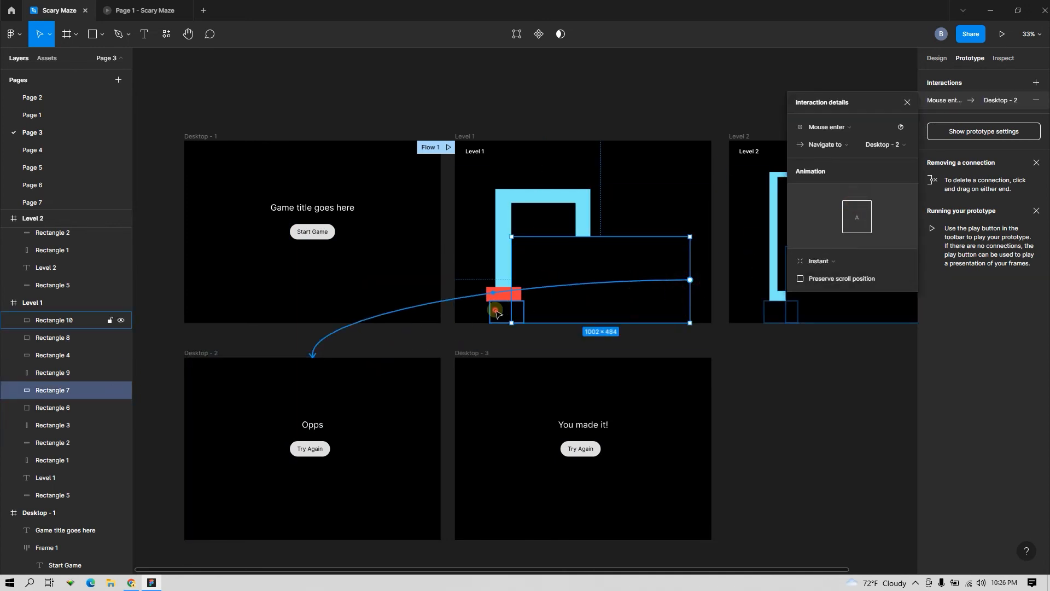
- Link Level 1's small block below the red rectangle and its left black strip to Desktop - 2, both on Mouse enter
click(497, 309)
click(506, 313)
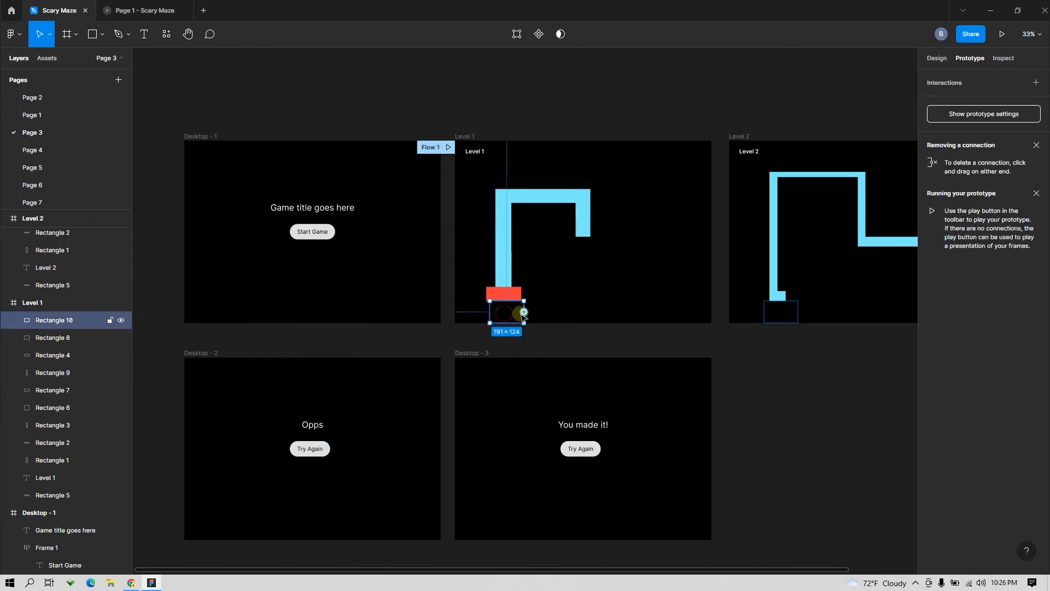
drag(524, 312, 431, 378)
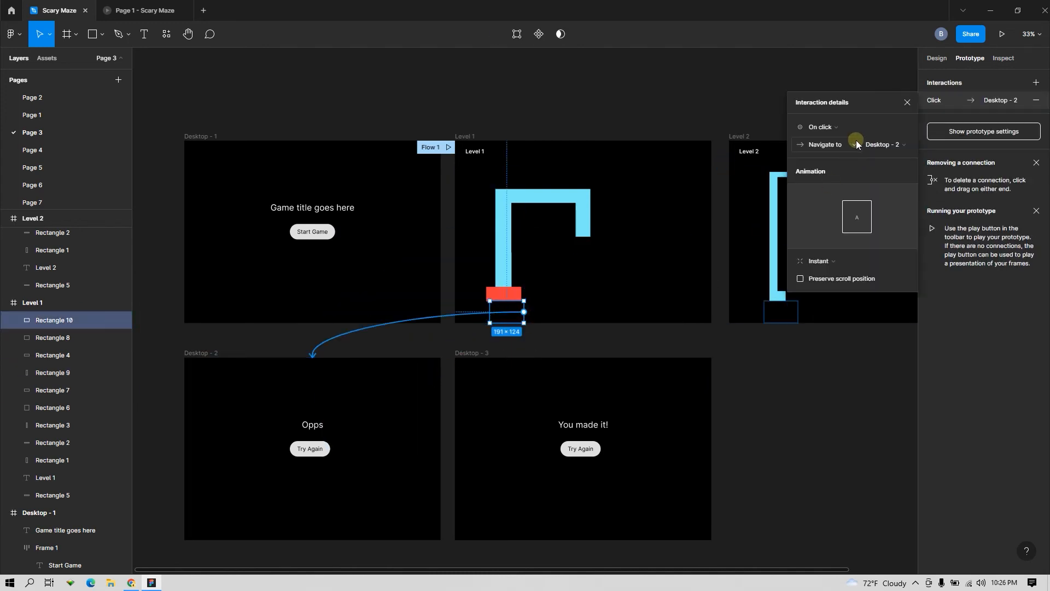
click(838, 128)
click(858, 201)
click(473, 287)
drag(495, 246, 418, 378)
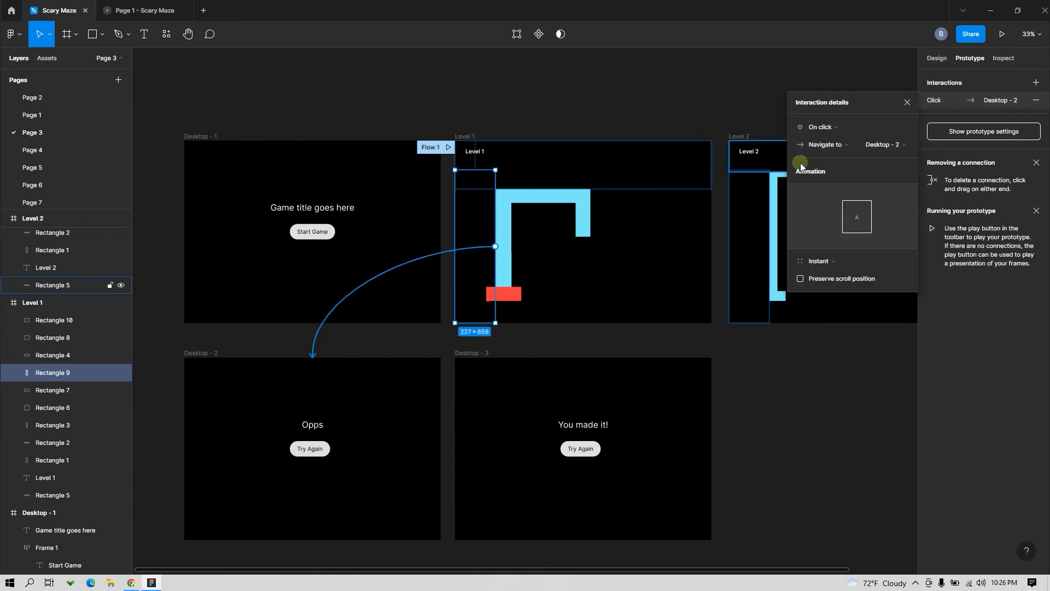
click(824, 127)
click(836, 201)
- Link the black strip behind the Level 1 heading and the right black block to Desktop - 2, both on Mouse enter
click(593, 161)
drag(712, 165, 421, 378)
click(832, 127)
click(860, 202)
click(658, 251)
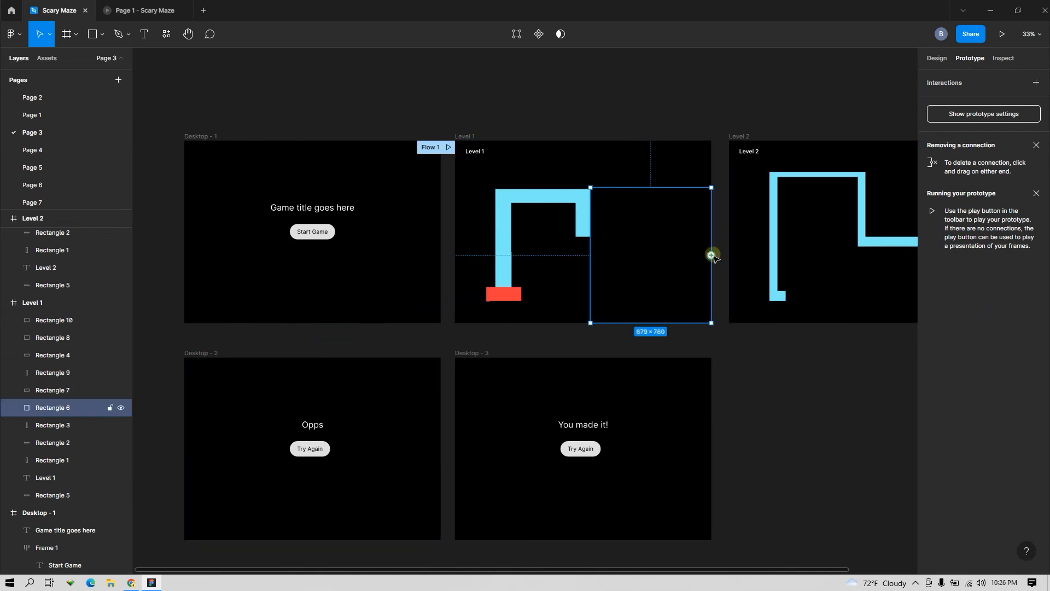
drag(711, 255, 421, 378)
click(826, 127)
click(853, 201)
- Link the left black strip of Level 2 to Desktop - 2 with a Mouse enter trigger
click(682, 278)
scroll(681, 273, right, 2)
scroll(681, 274, up, 1)
click(632, 259)
drag(660, 285, 309, 415)
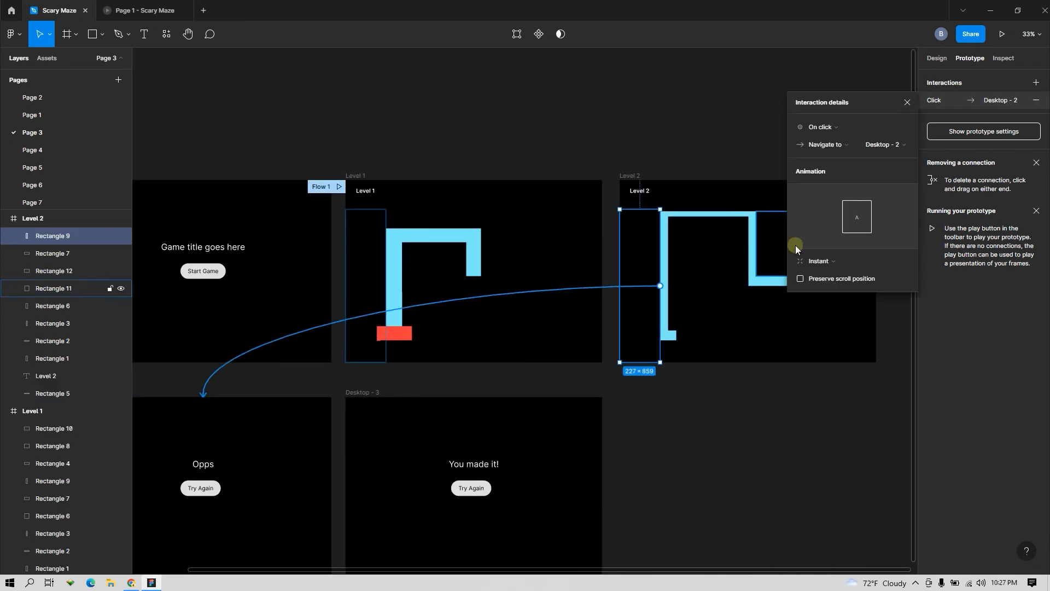
click(825, 127)
click(853, 202)
- Link Level 2's small block under the path start and its large lower black block to Desktop - 2, both on Mouse enter
click(673, 353)
drag(689, 351, 309, 415)
click(825, 127)
click(853, 201)
click(770, 322)
drag(855, 323, 309, 415)
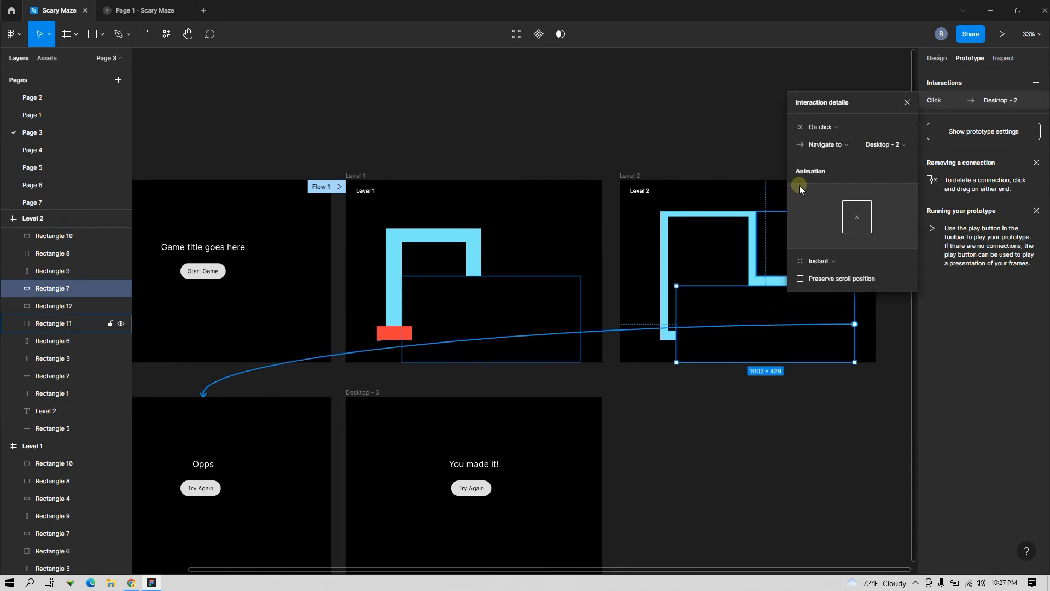
click(824, 127)
click(853, 201)
- Link Level 2's inner black block and the strip behind its heading to Desktop - 2, both on Mouse enter
click(725, 268)
drag(749, 273, 309, 416)
click(825, 128)
click(847, 201)
click(688, 201)
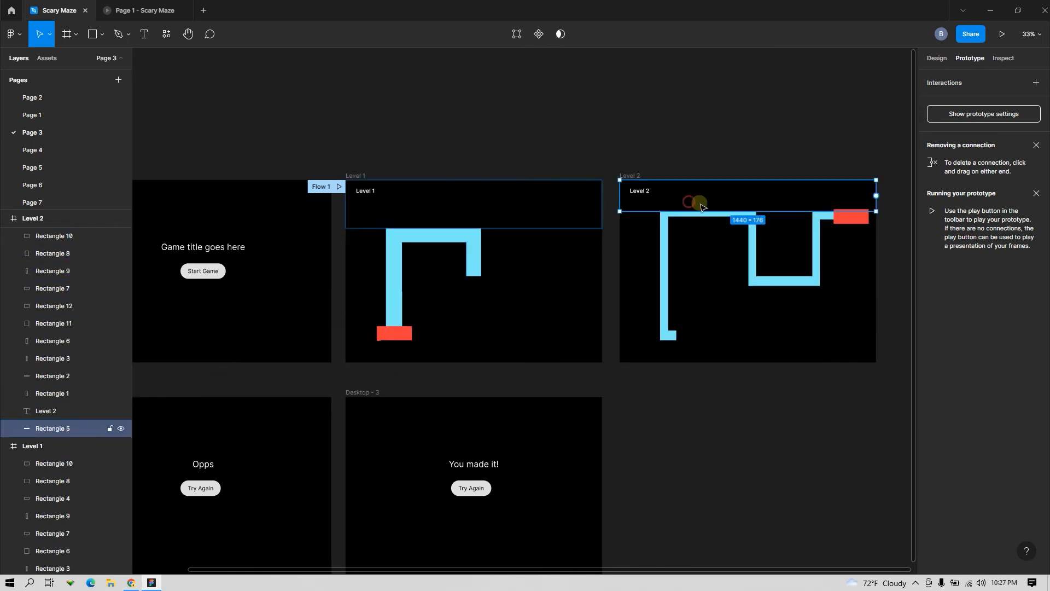
drag(876, 196, 235, 401)
click(826, 127)
click(841, 201)
- Link Level 2's right-hand black block and the notch block to Desktop - 2, both on Mouse enter
scroll(809, 219, right, 1)
scroll(809, 218, down, 1)
click(803, 216)
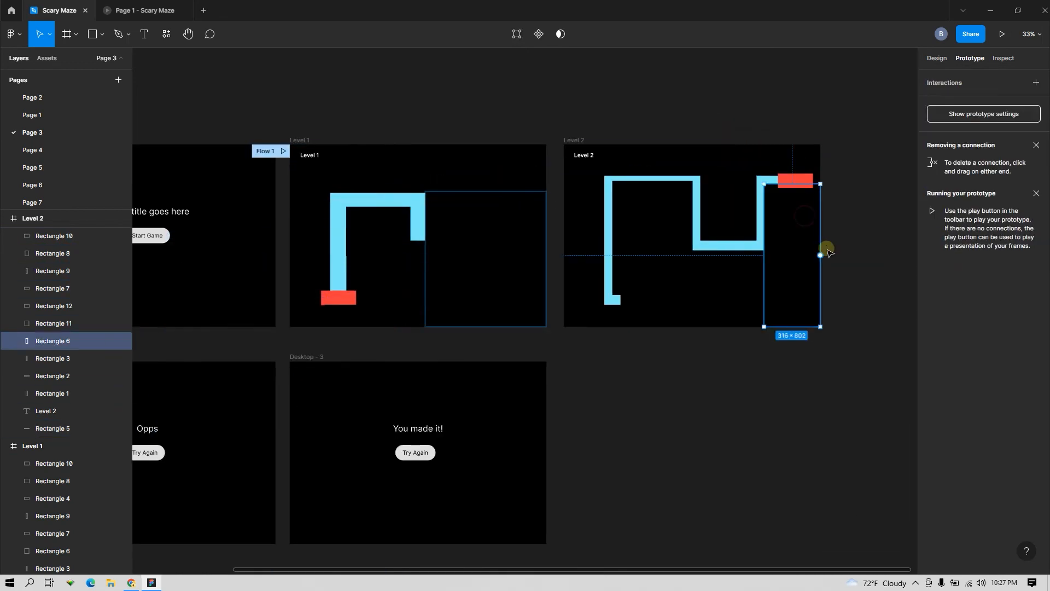
drag(820, 255, 237, 398)
click(824, 127)
click(853, 201)
click(732, 218)
drag(756, 207, 236, 398)
click(825, 128)
click(853, 201)
click(684, 159)
click(663, 121)
- Link Level 1's red goal block to Level 2 with a Mouse enter trigger
scroll(628, 123, down, 1)
scroll(629, 123, left, 1)
click(429, 233)
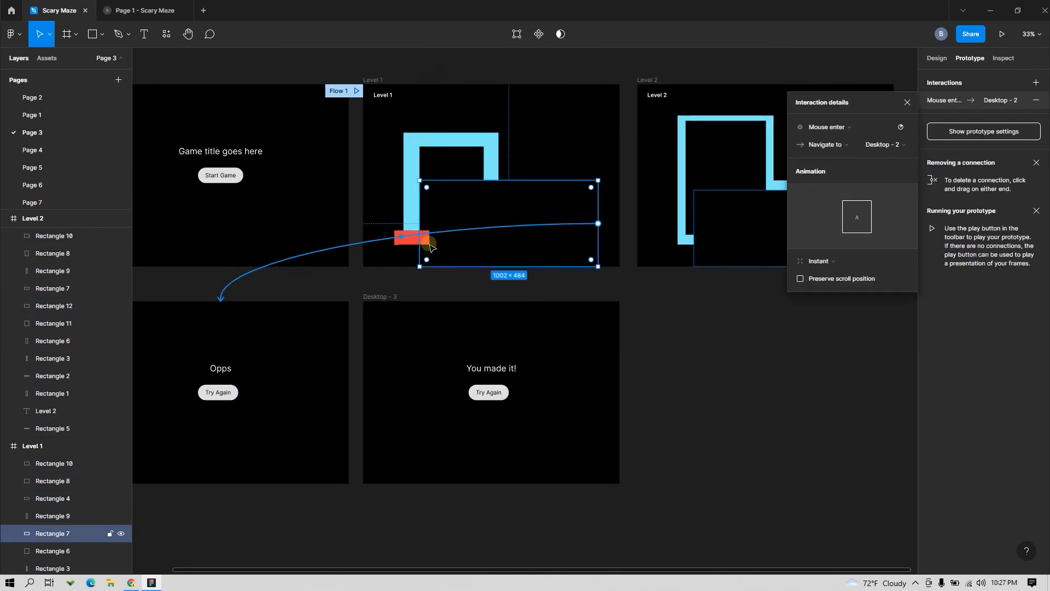
click(419, 239)
drag(394, 162, 441, 256)
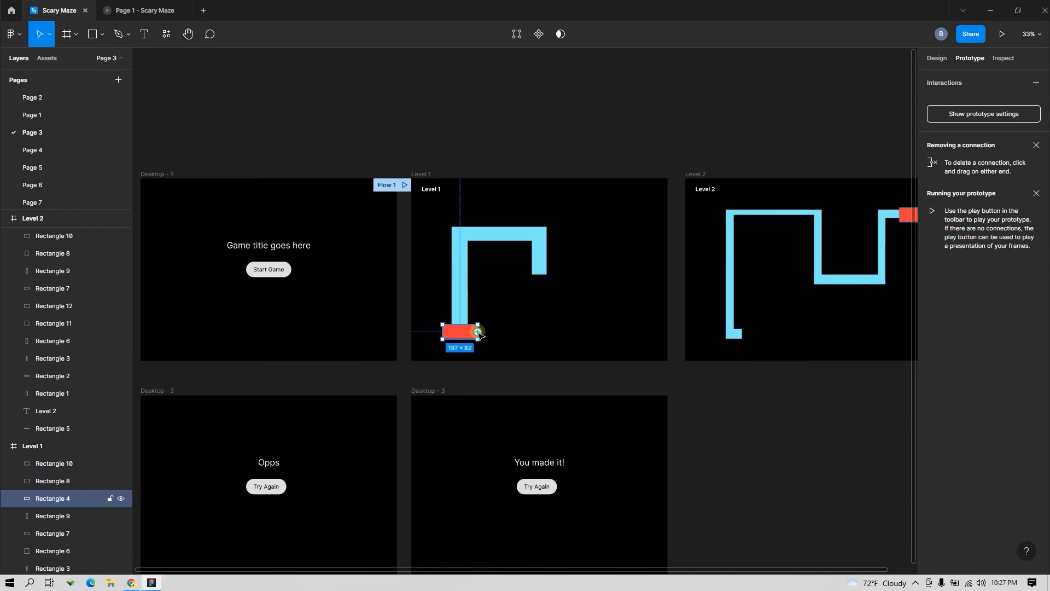
drag(478, 331, 700, 298)
click(835, 130)
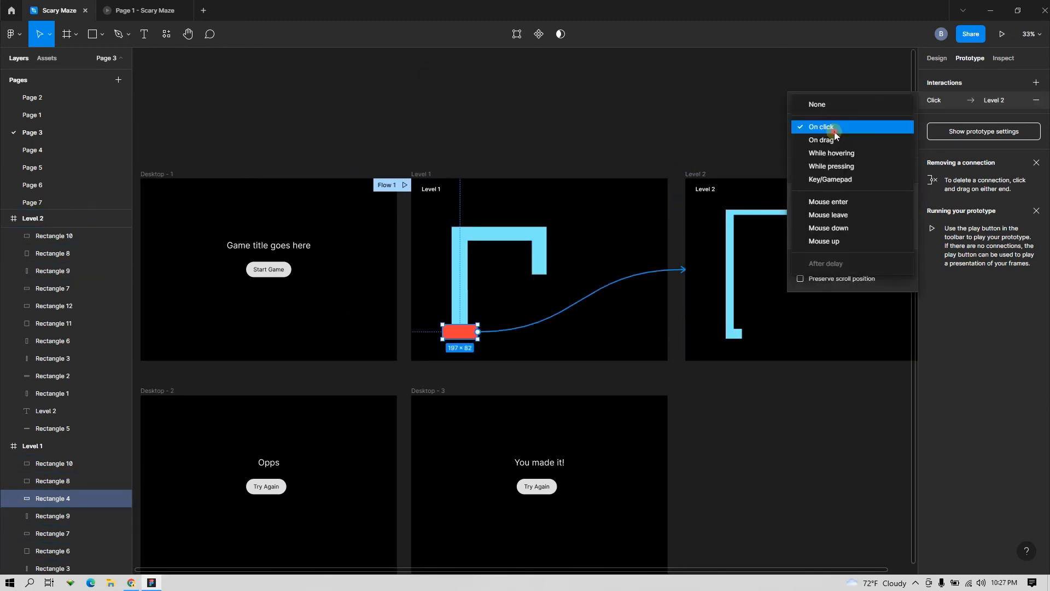
click(829, 201)
- Link Level 2's red goal block to Desktop - 3 with a Mouse enter trigger
scroll(647, 118, right, 5)
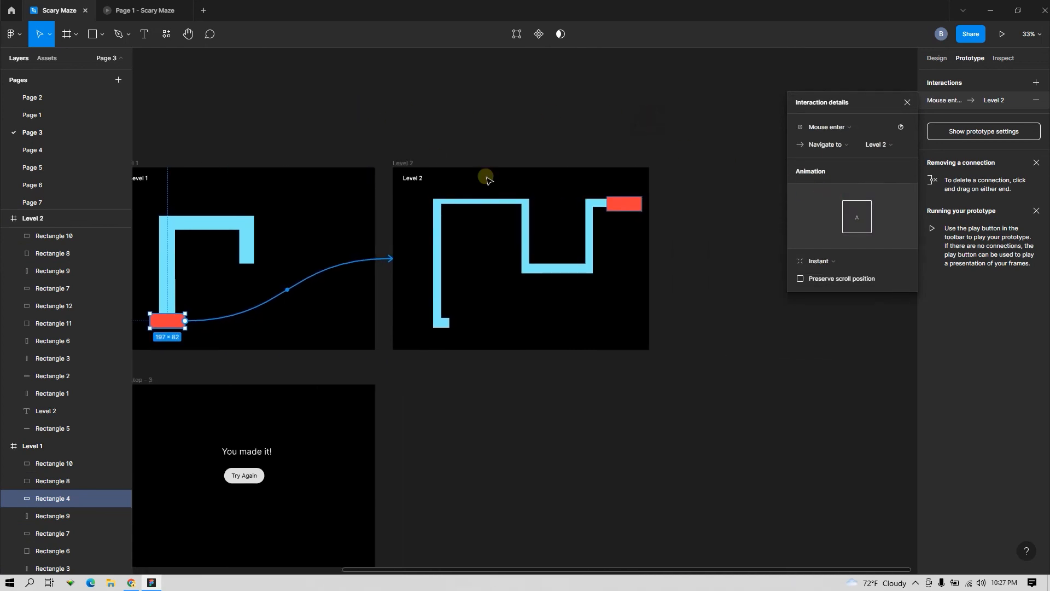
click(629, 204)
scroll(640, 207, down, 1)
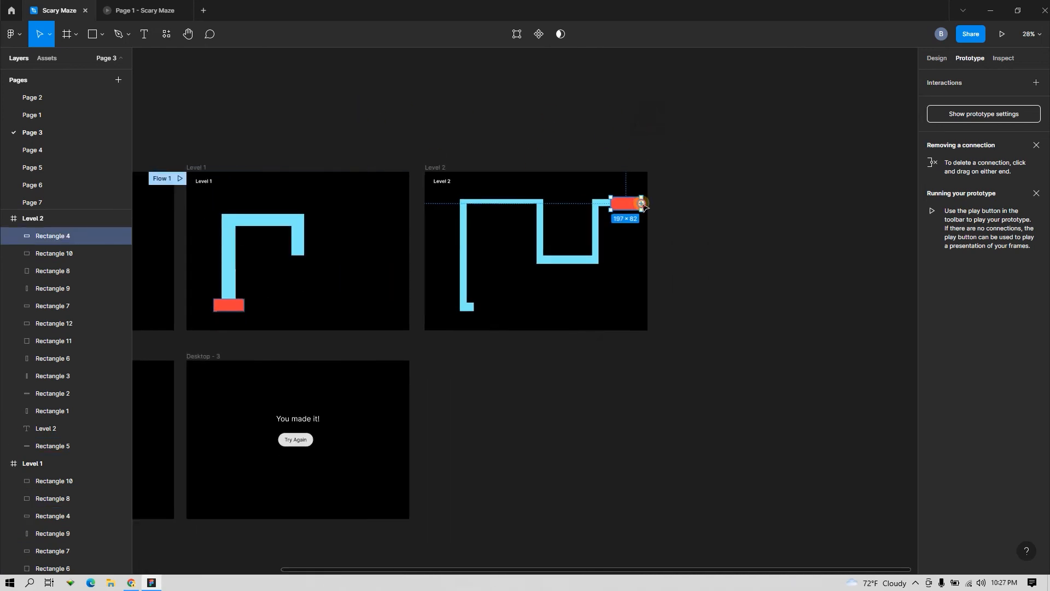
drag(642, 204, 337, 369)
click(832, 128)
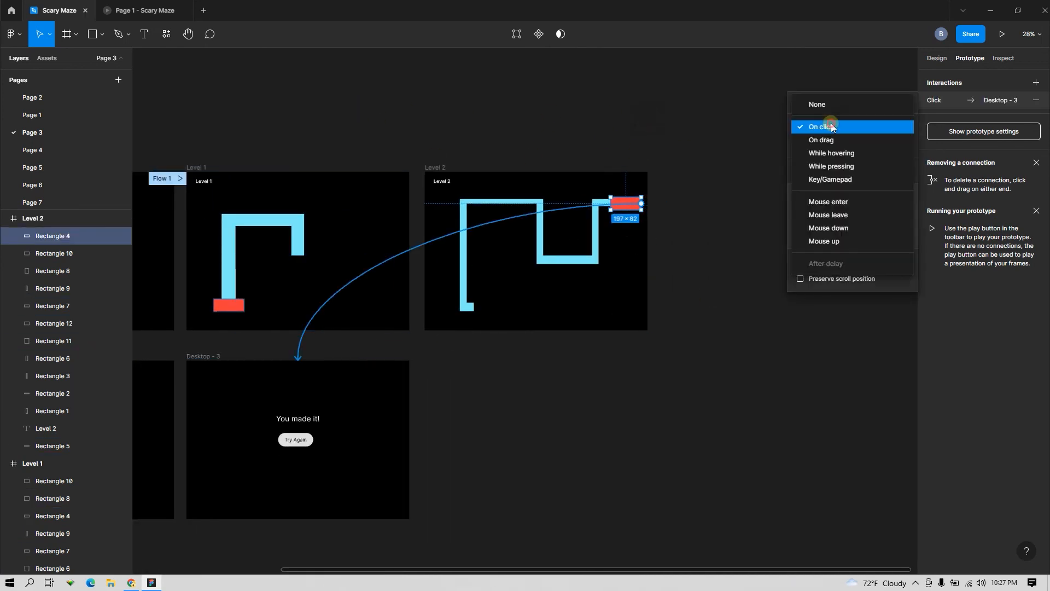
click(829, 201)
- Link the Try Again button on the "You made it!" screen to Desktop - 1 with an On click trigger
scroll(628, 251, left, 5)
scroll(628, 251, down, 1)
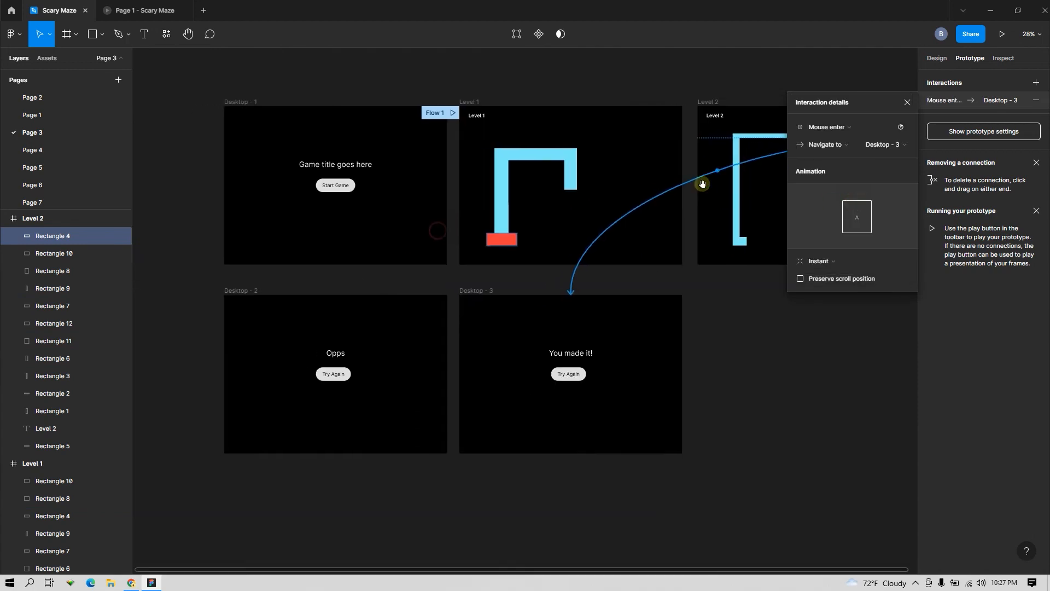
click(569, 377)
drag(586, 374, 397, 224)
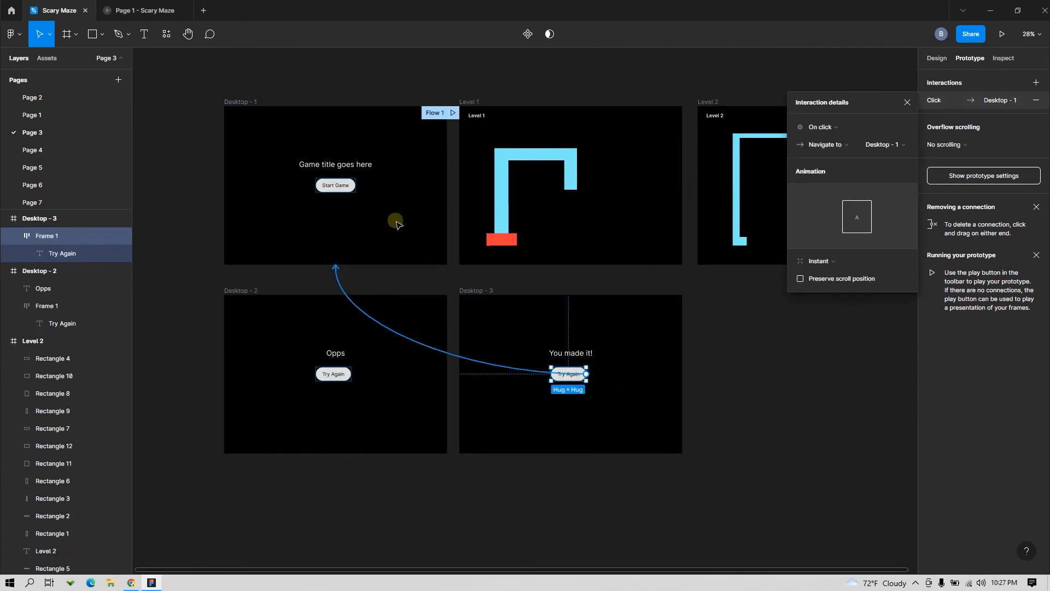
- Move the Flow 1 starting point to Desktop - 1 and present the prototype in full screen
click(223, 83)
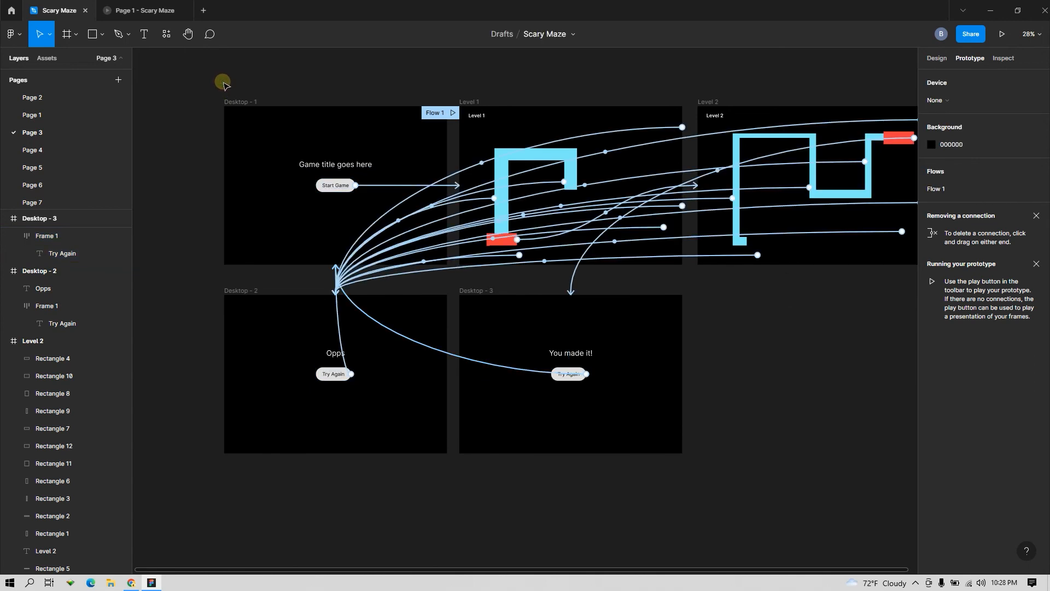
click(246, 101)
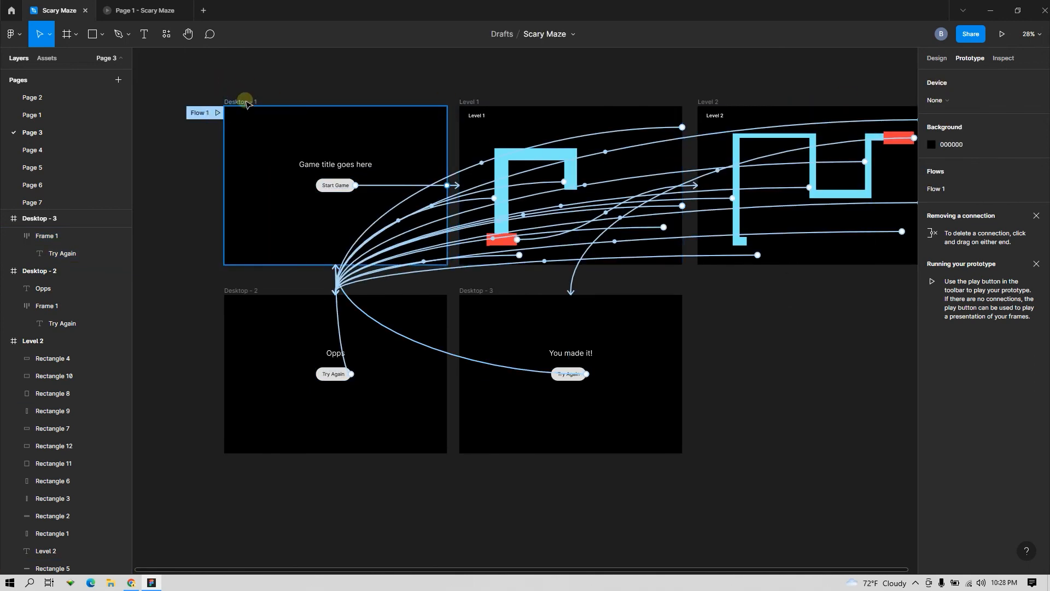
click(1002, 34)
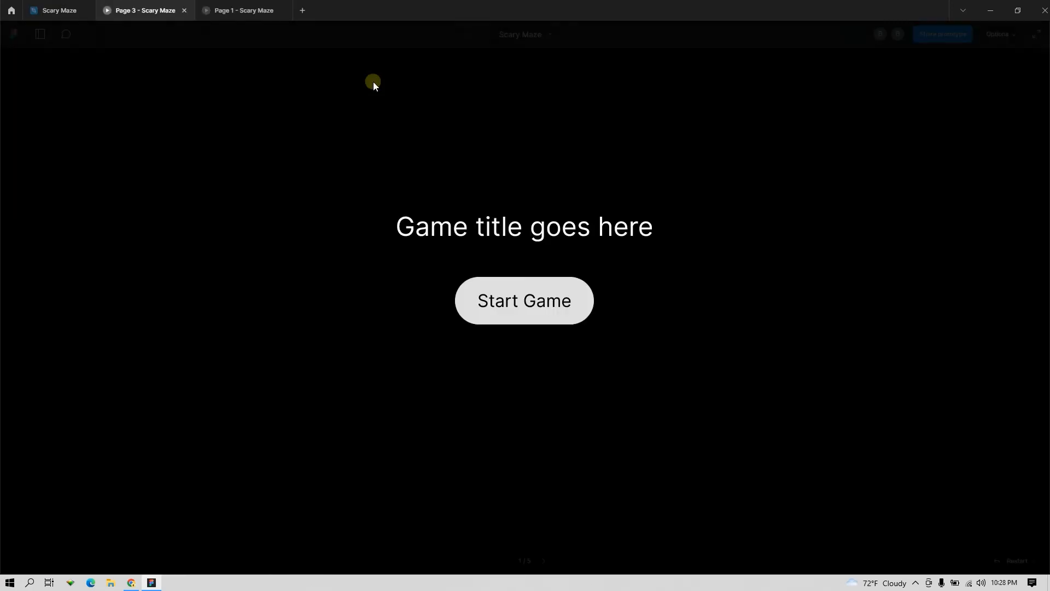
click(398, 121)
click(1037, 34)
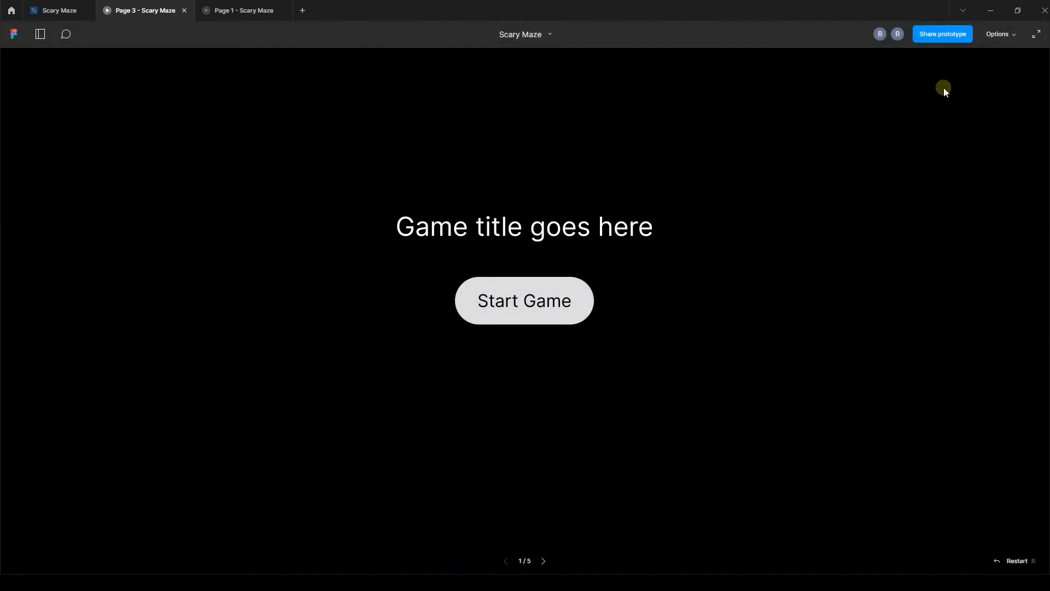
click(913, 145)
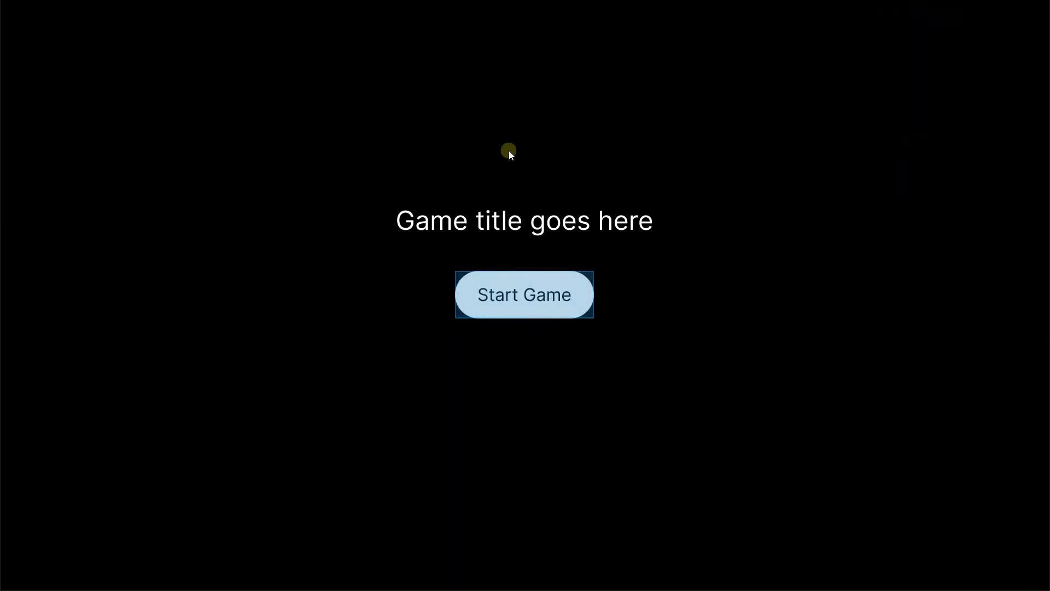
- Start the game in the presentation, steer the pointer into a Level 1 wall, and exit full screen
click(564, 297)
click(503, 298)
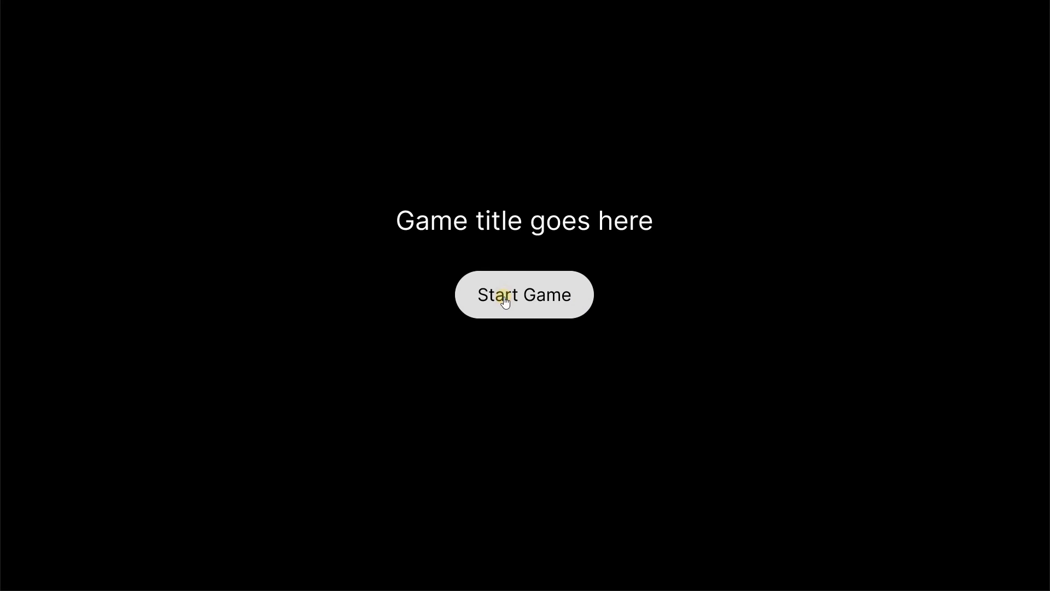
click(504, 295)
mouse_move(596, 296)
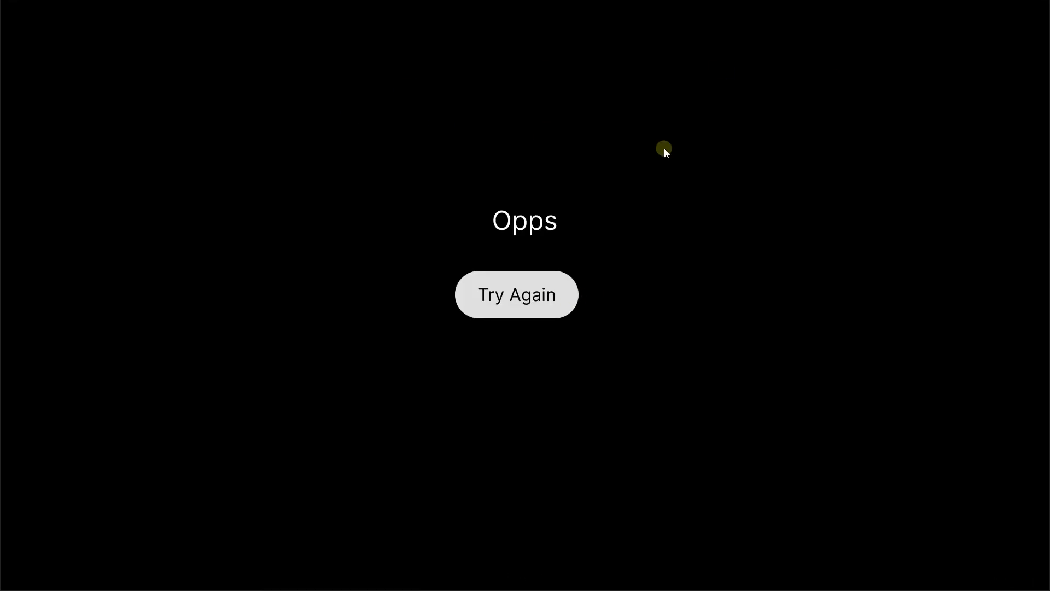
key(Escape)
- In the Scary Maze design file, redirect the Opps screen's Try Again link to Level 1
click(73, 20)
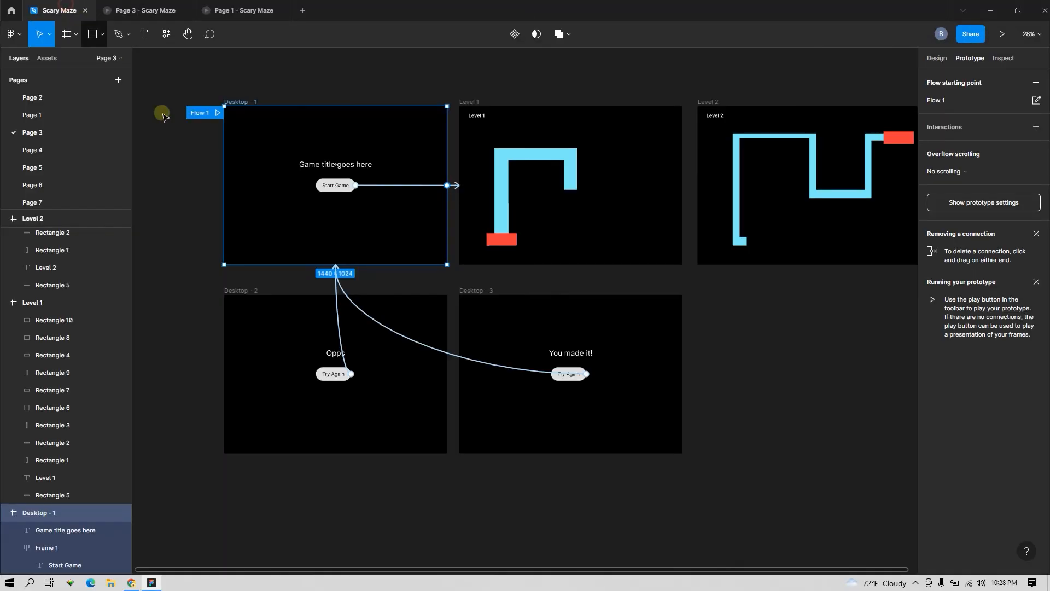
click(705, 345)
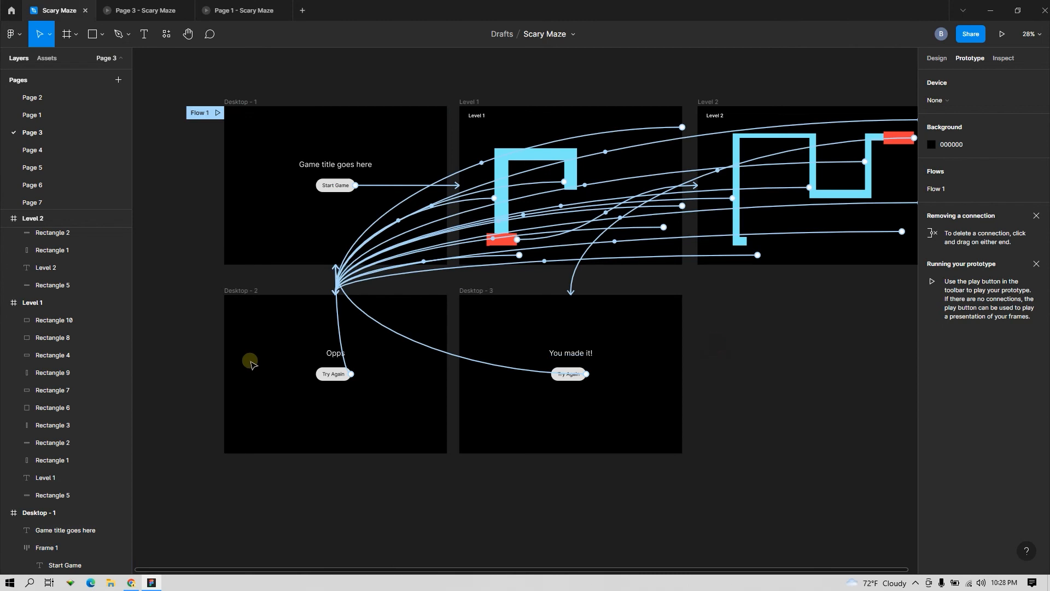
click(324, 371)
drag(337, 271, 534, 235)
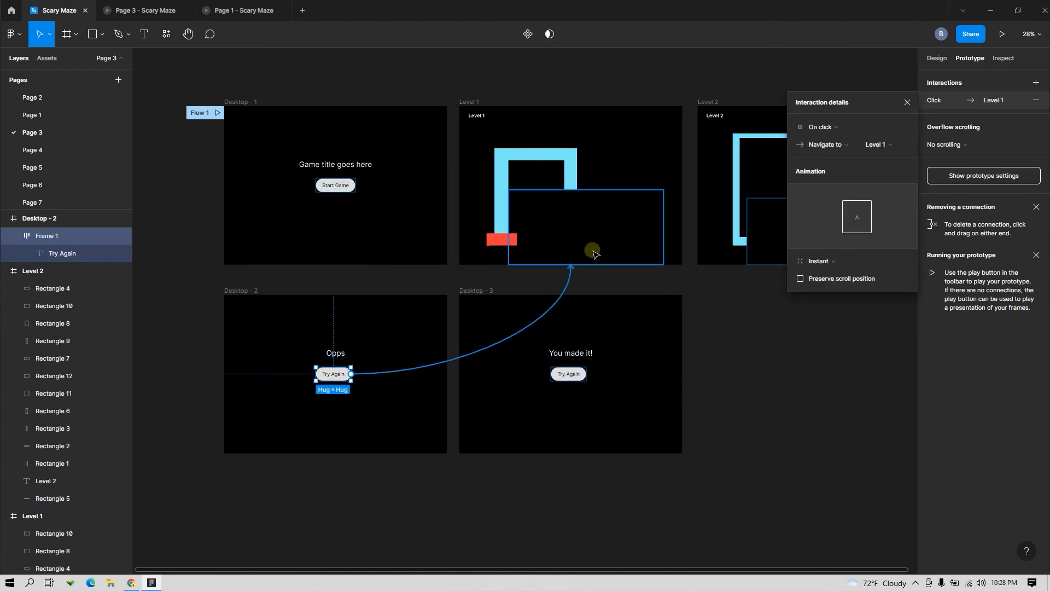
- Test Start Game and the Opps screen's Try Again link in the Page 3 prototype by steering into Level 1's walls
click(145, 5)
click(476, 311)
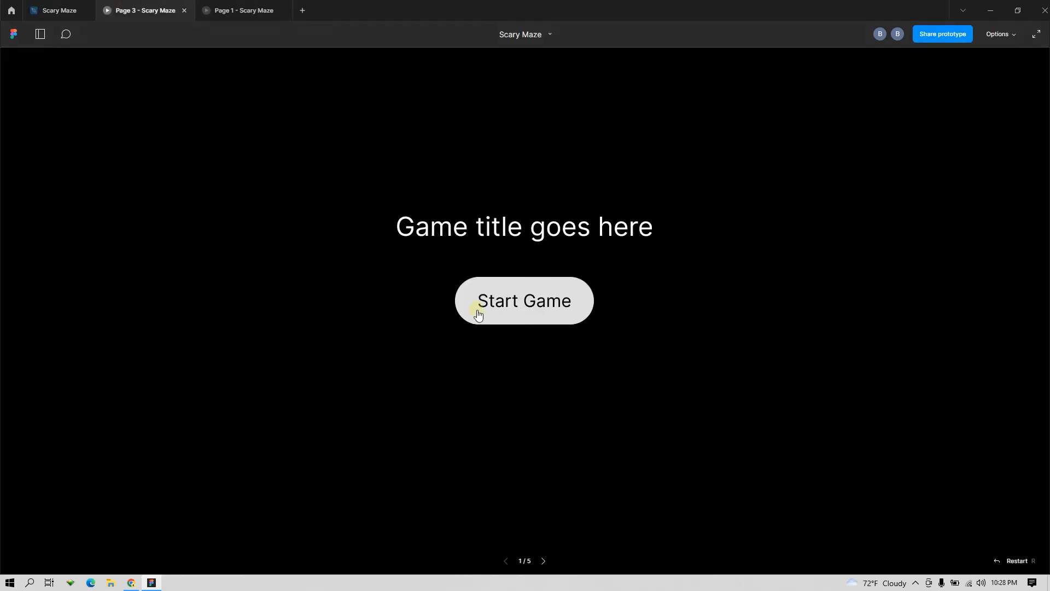
click(546, 305)
mouse_move(652, 279)
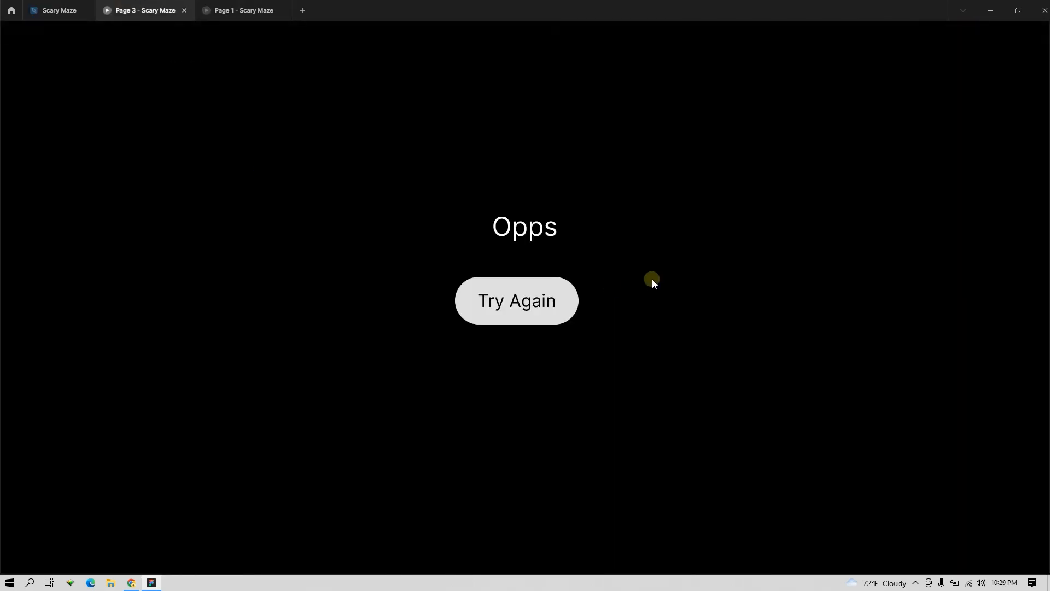
click(509, 311)
click(513, 301)
click(523, 301)
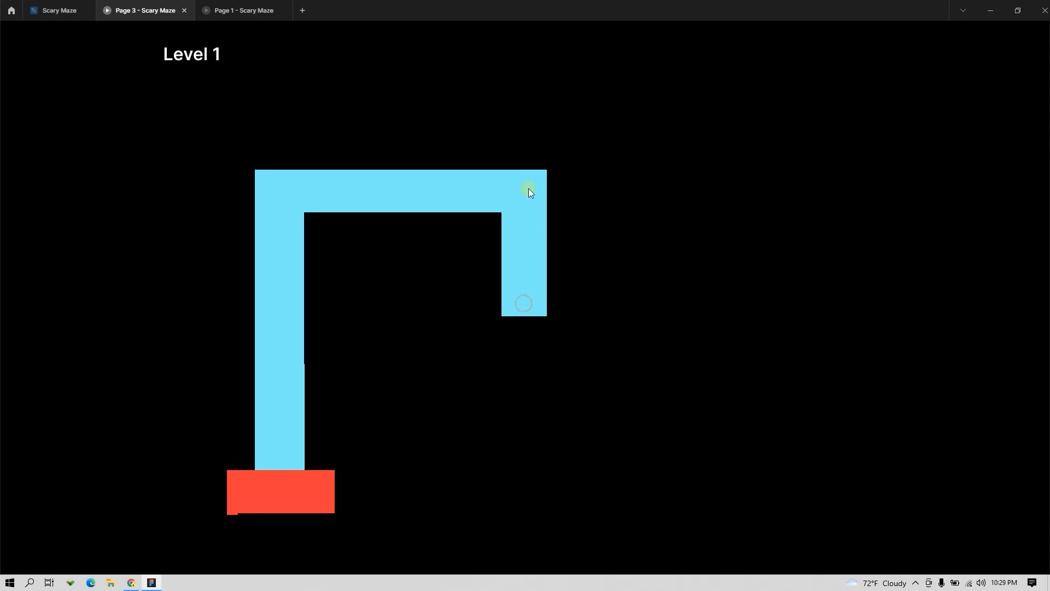
click(515, 282)
mouse_move(405, 156)
- Retry from the Opps screen twice, following Level 1's path to the red goal and touching a Level 2 wall each time
click(527, 293)
mouse_move(278, 473)
mouse_move(282, 356)
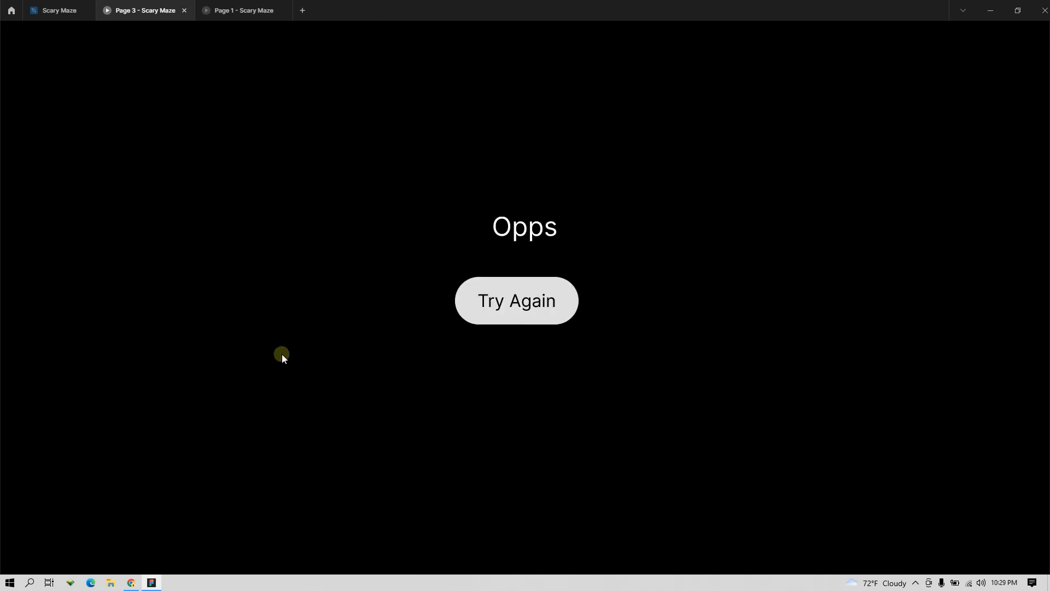
click(503, 313)
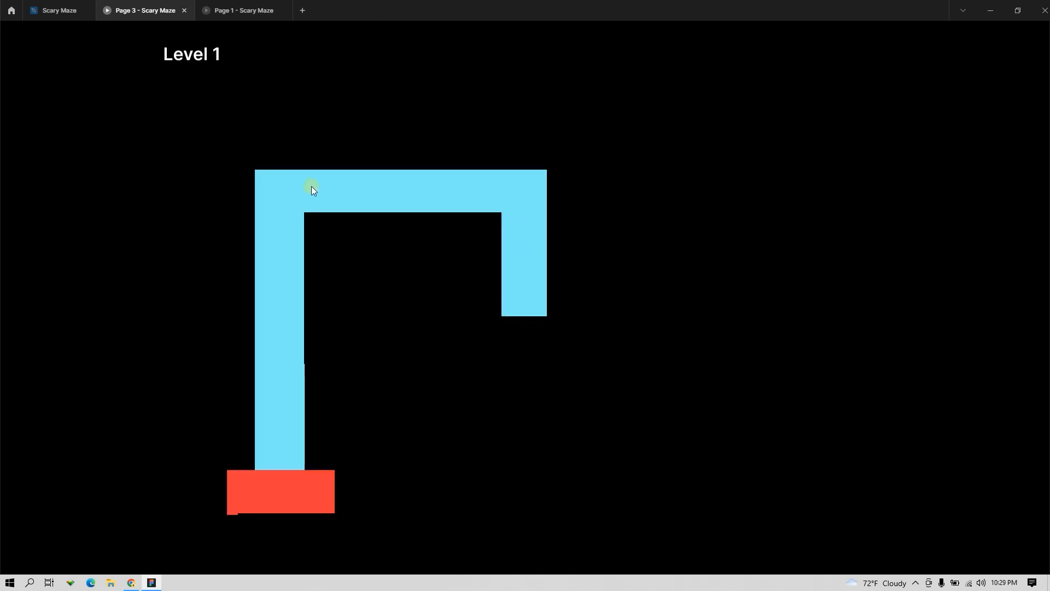
mouse_move(263, 475)
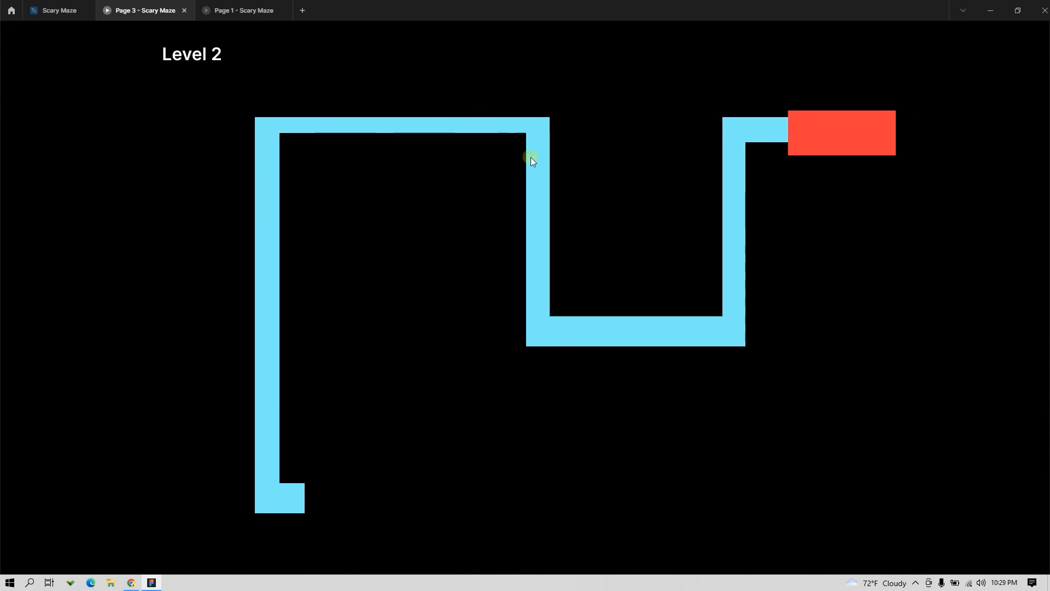
mouse_move(524, 164)
- Retry and play both levels through to their red goals, and return to the start screen with Try Again
click(534, 311)
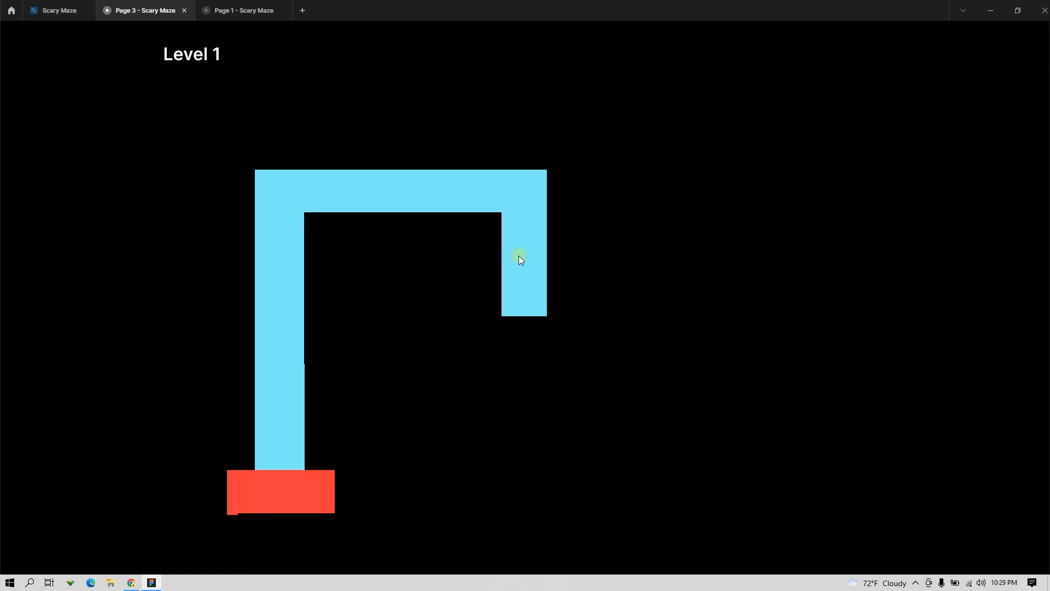
mouse_move(276, 472)
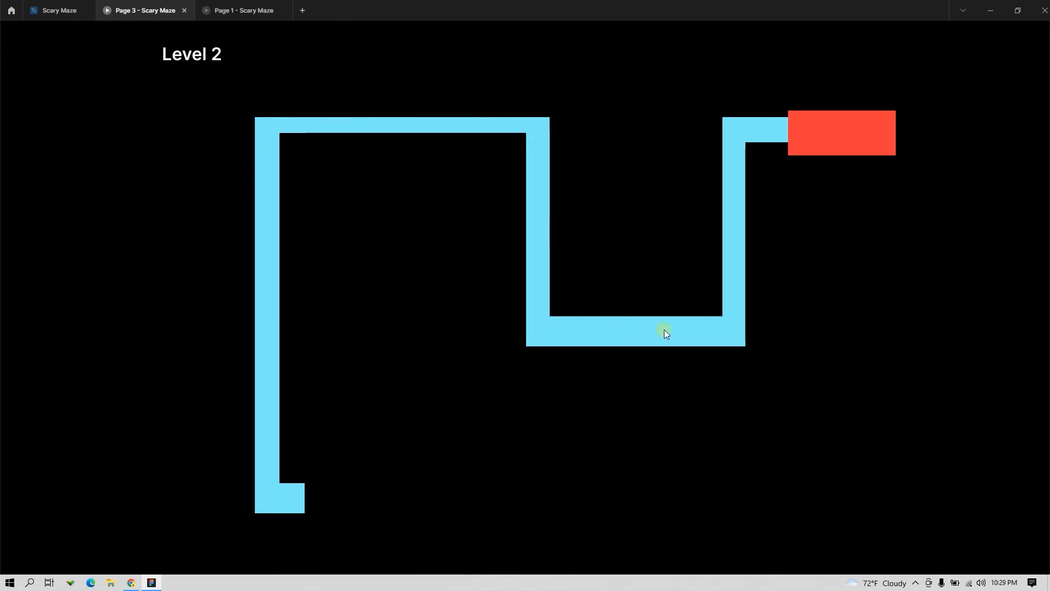
mouse_move(817, 128)
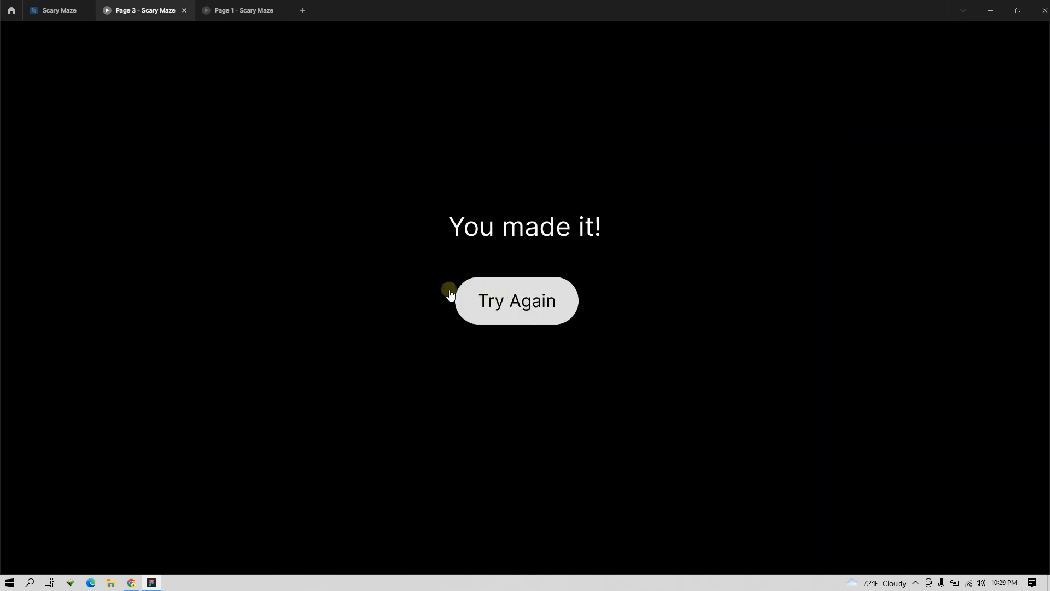
click(523, 312)
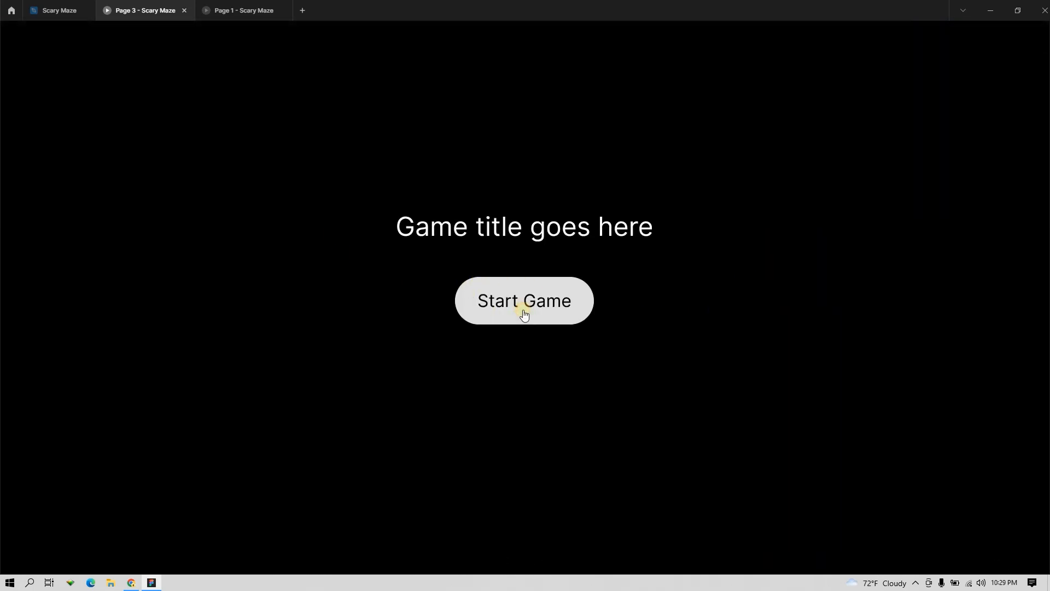